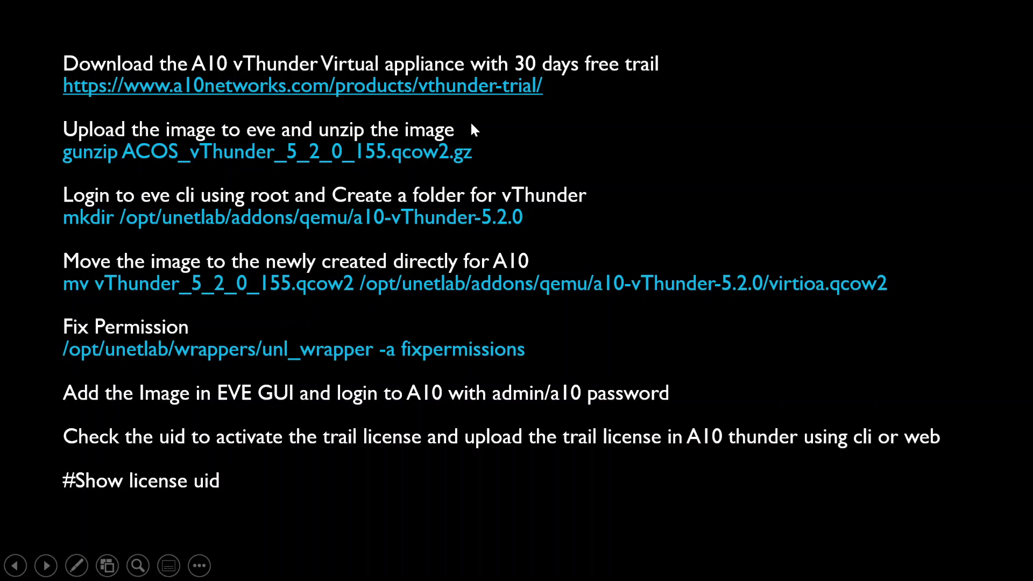
Close the chat pop-up and browse the vThunder Trial 5 Mbps License to its one-time activation links
key(alt+Tab)
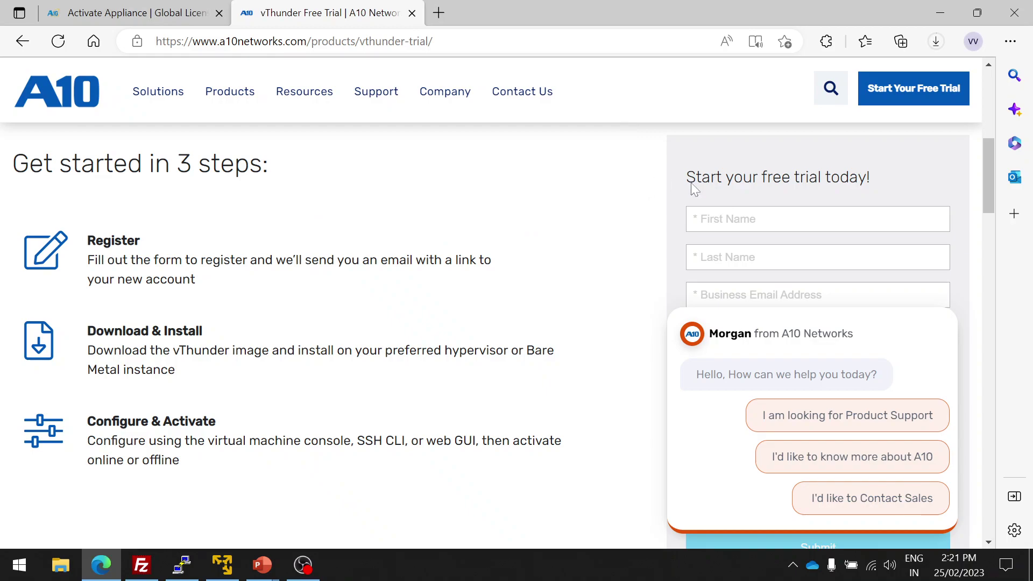
click(952, 313)
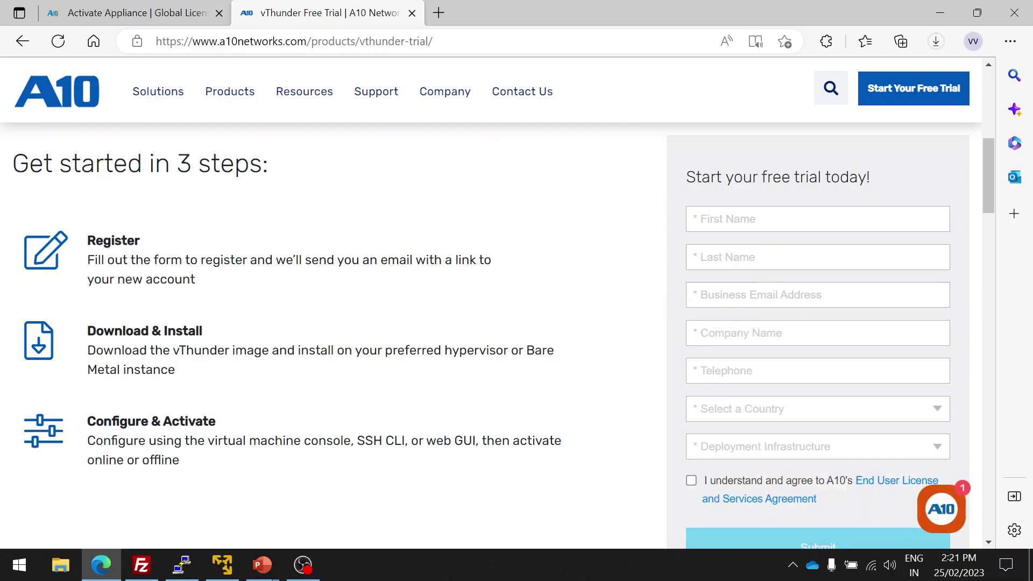
scroll(808, 388, down, 2)
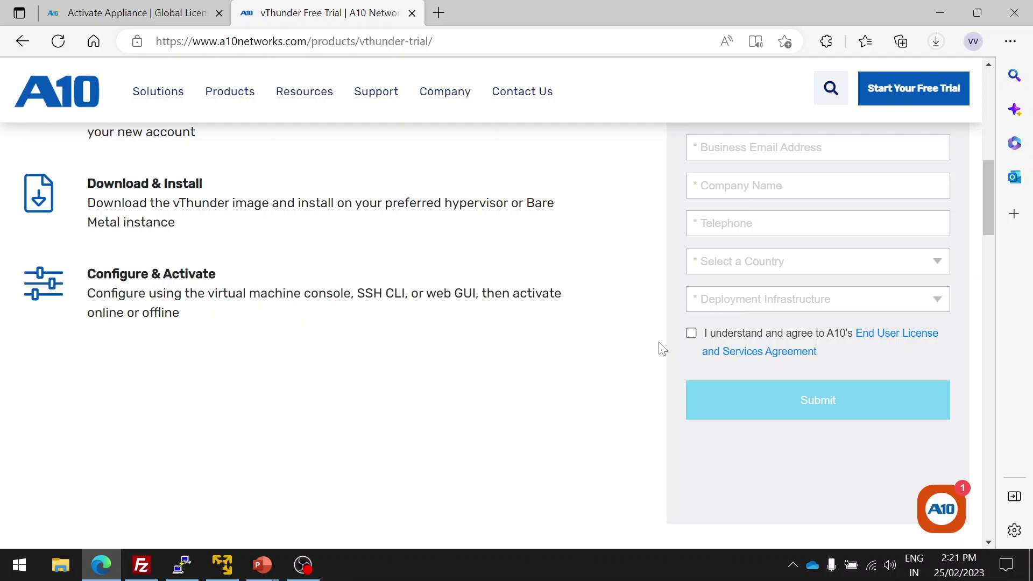
scroll(645, 316, up, 1)
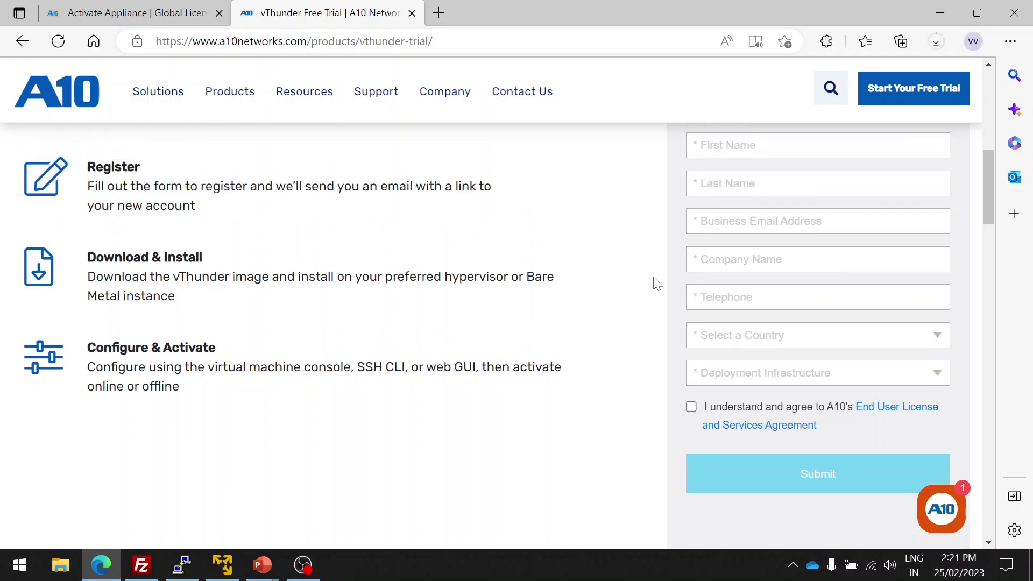
scroll(615, 327, up, 1)
click(115, 10)
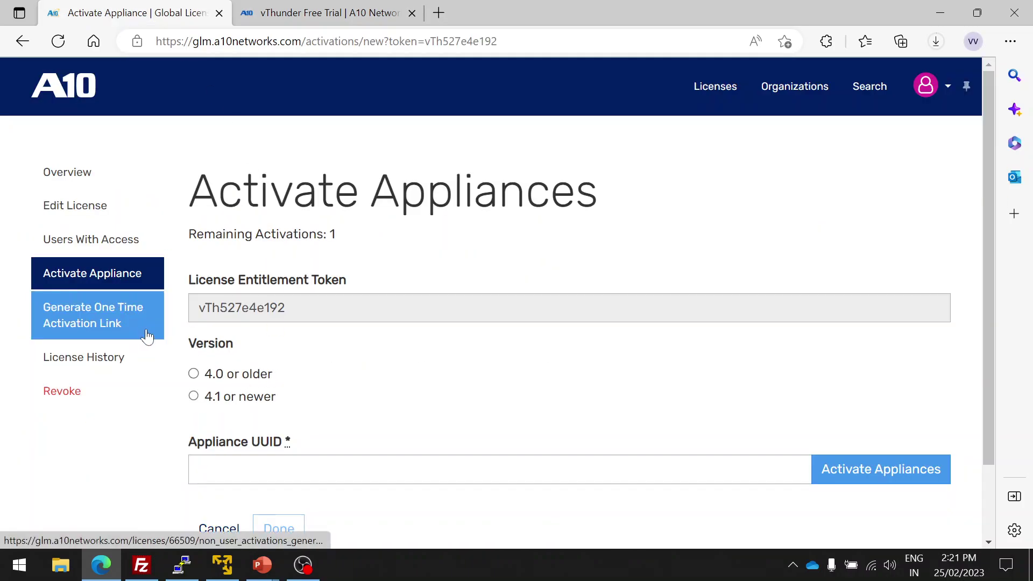
scroll(388, 323, down, 1)
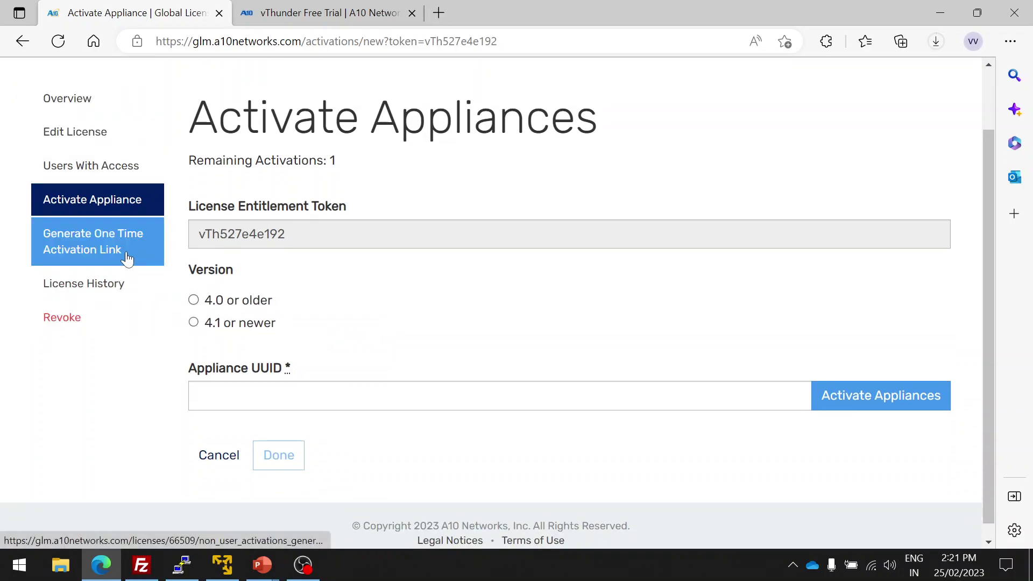
click(88, 101)
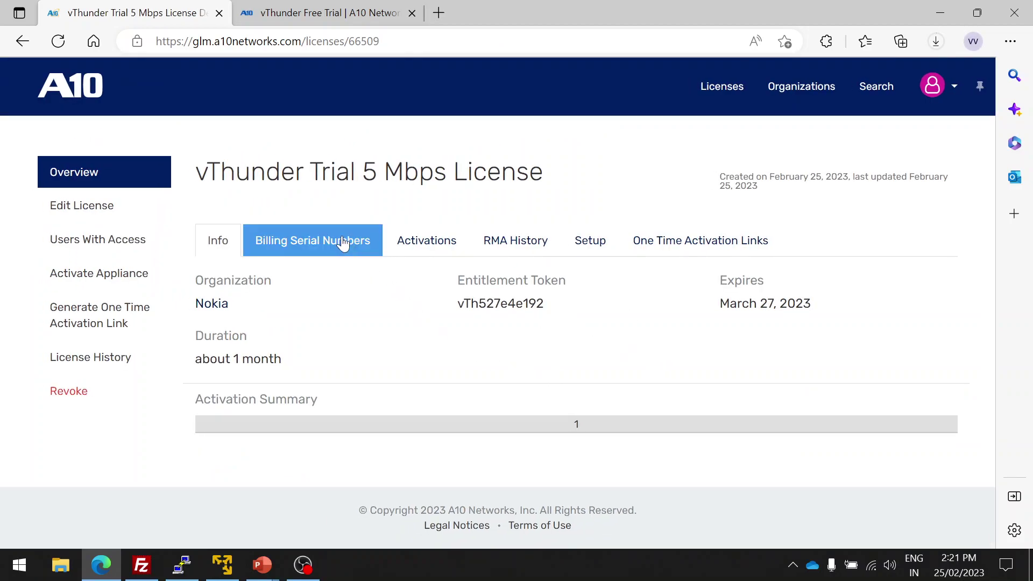
click(344, 240)
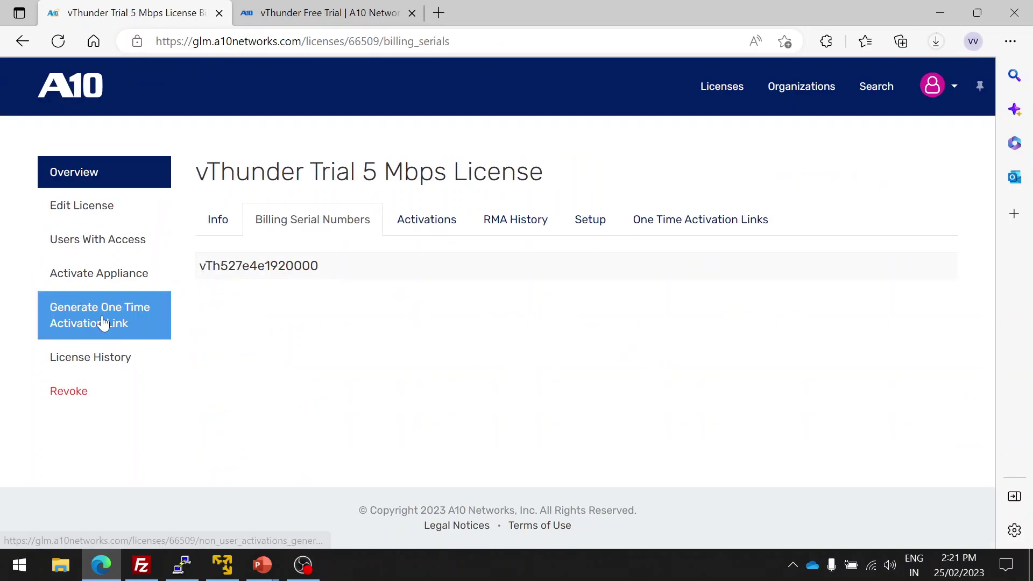
click(121, 282)
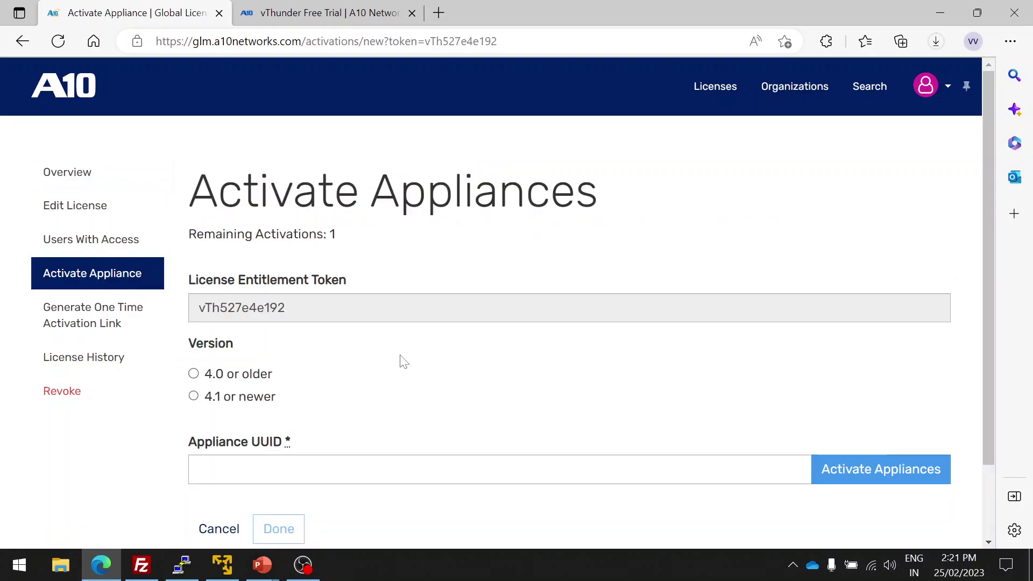
click(118, 250)
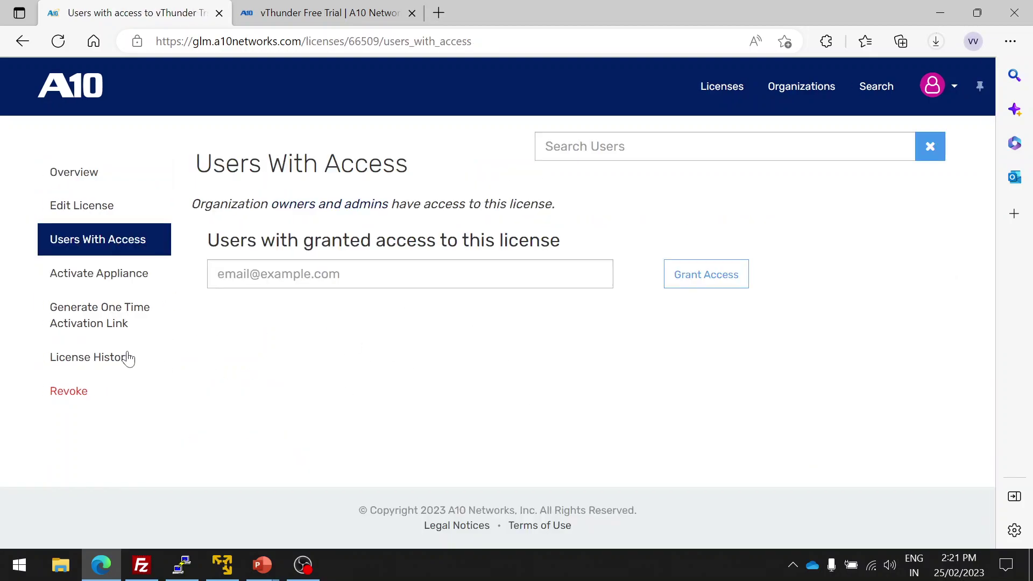
click(91, 358)
click(120, 323)
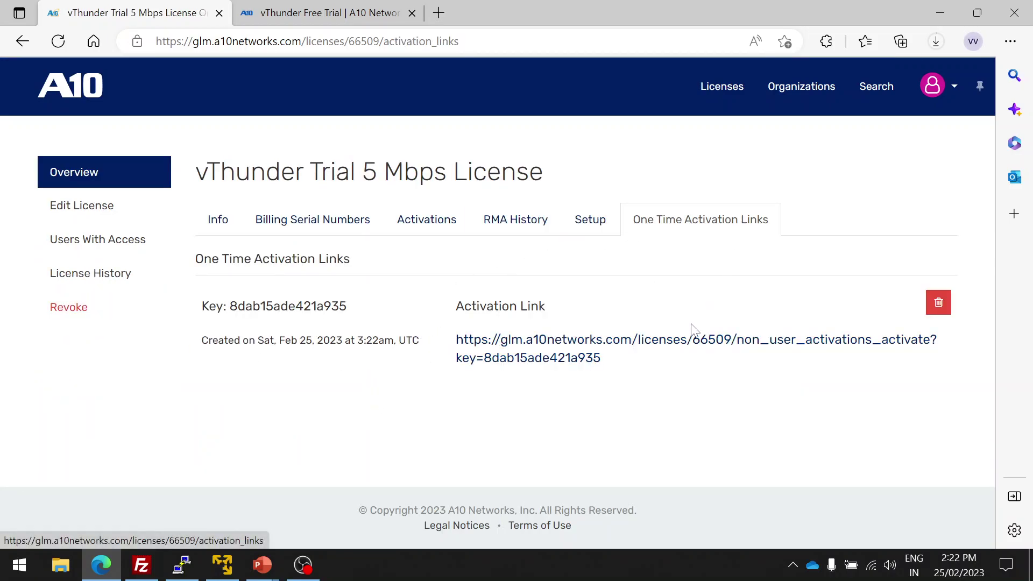
Bring FileZilla forward and open the server's ACOS_vThunder_5_2_0_155.qcow2 folder in /root
key(alt+Tab)
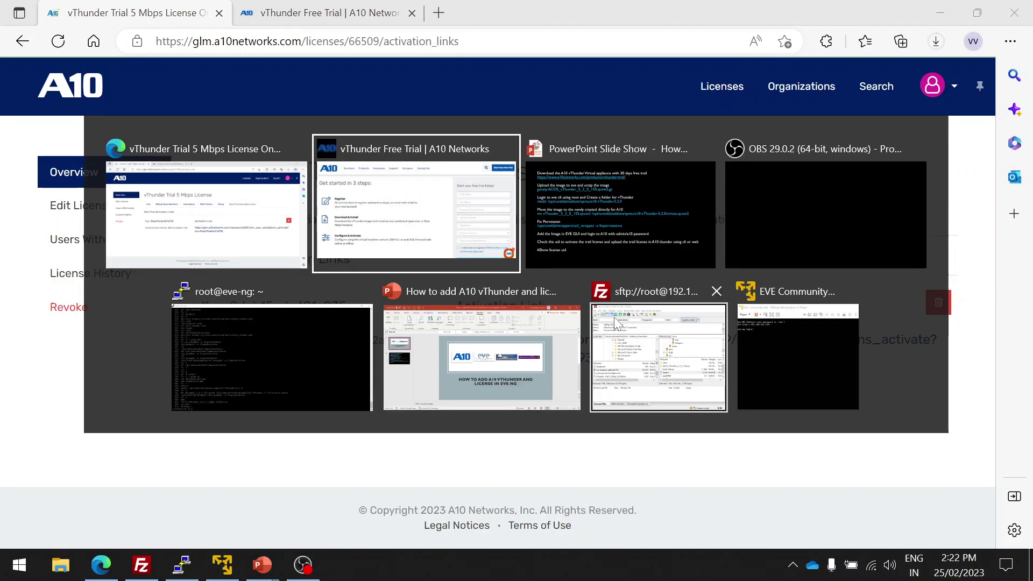
key(alt+Tab)
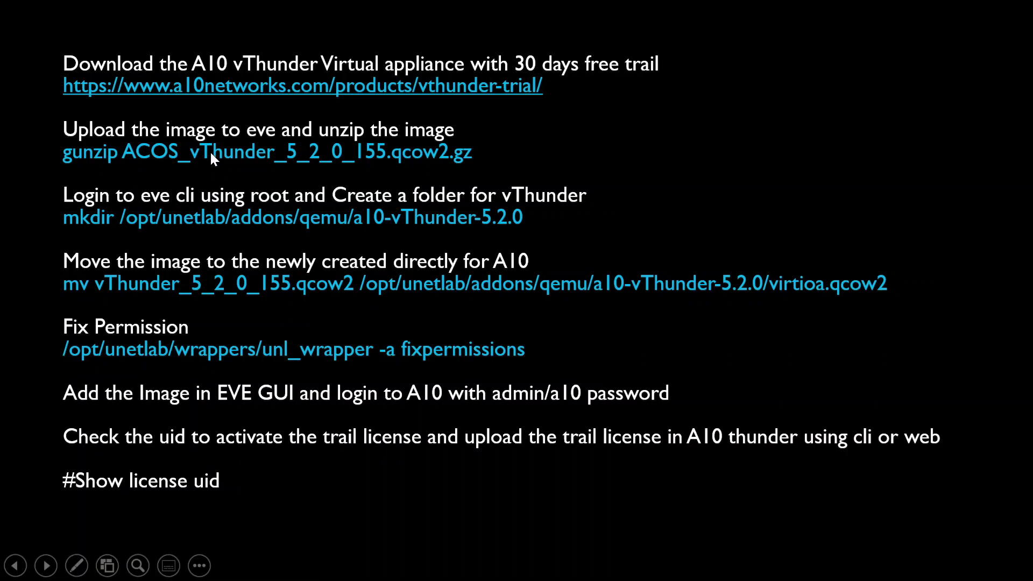
key(alt+Tab)
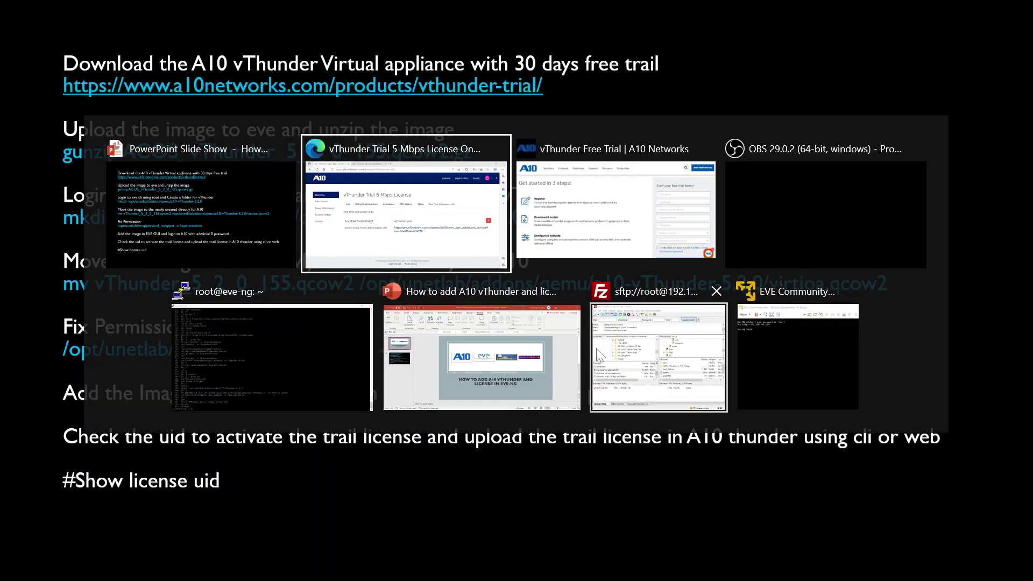
click(658, 355)
scroll(793, 341, down, 1)
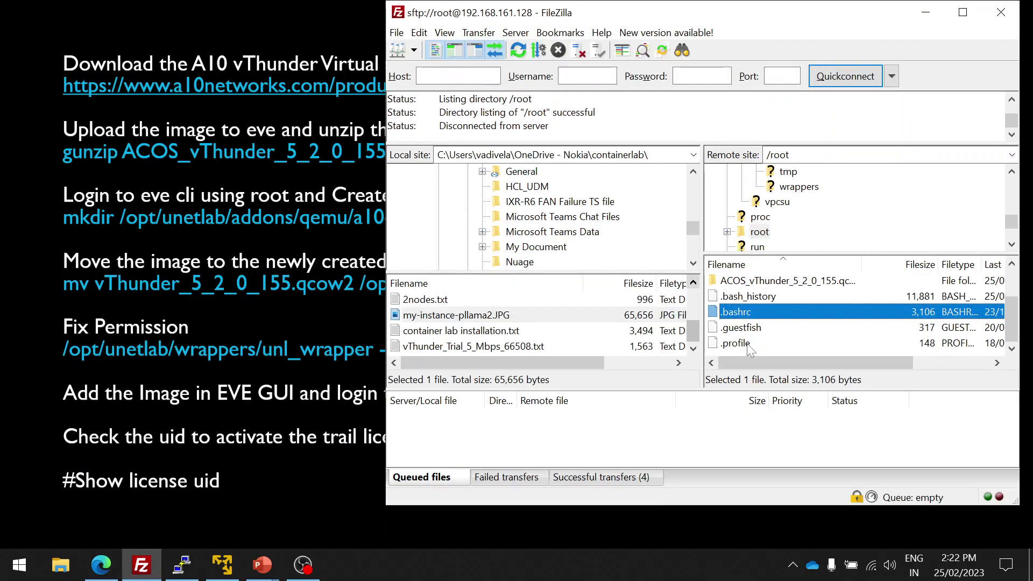
scroll(755, 346, up, 1)
click(759, 333)
double_click(759, 331)
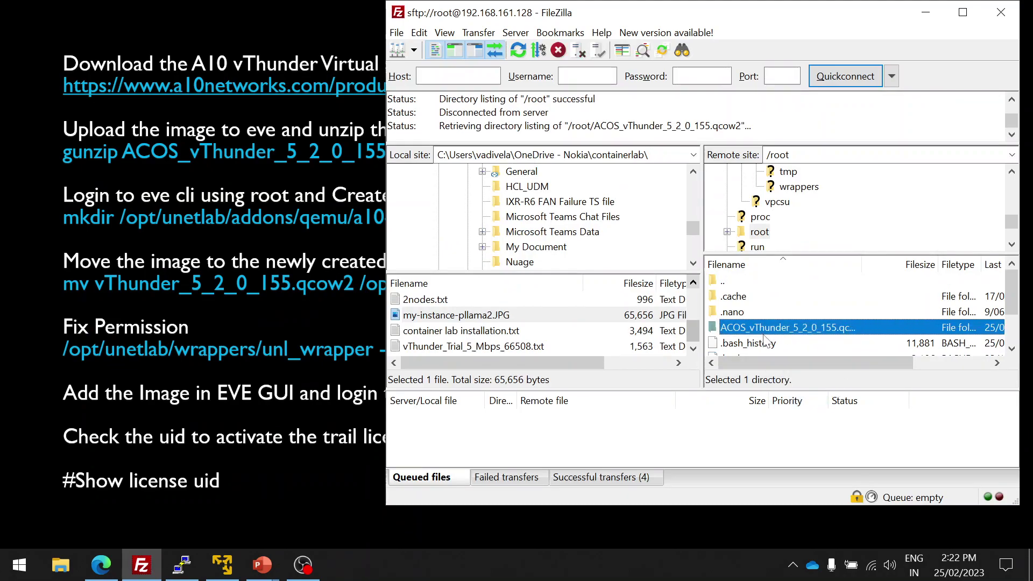
Clear PuTTY's scrollback and confirm with pwd and ls -l that /root holds only the ACOS folder
click(182, 564)
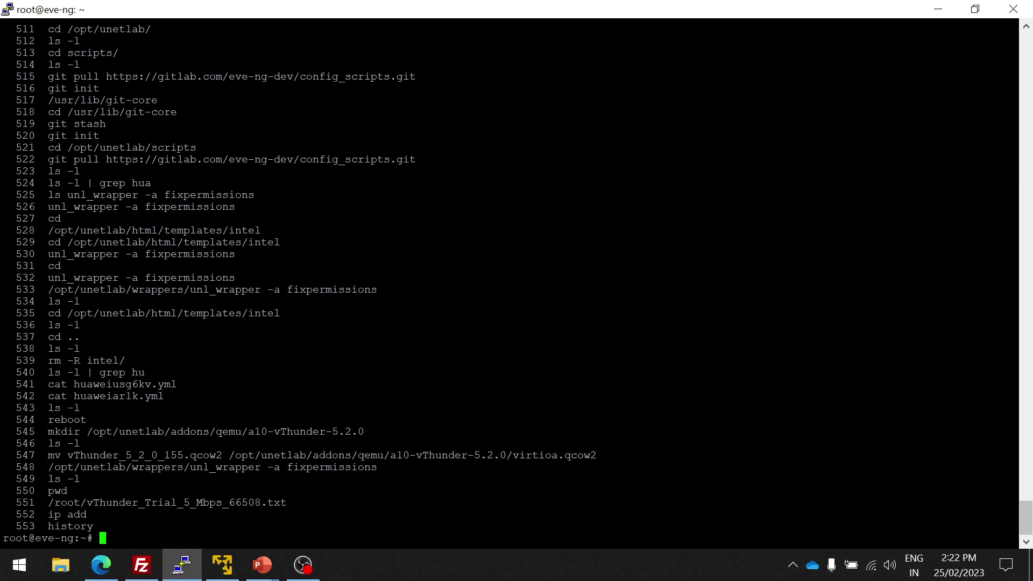
right_click(288, 5)
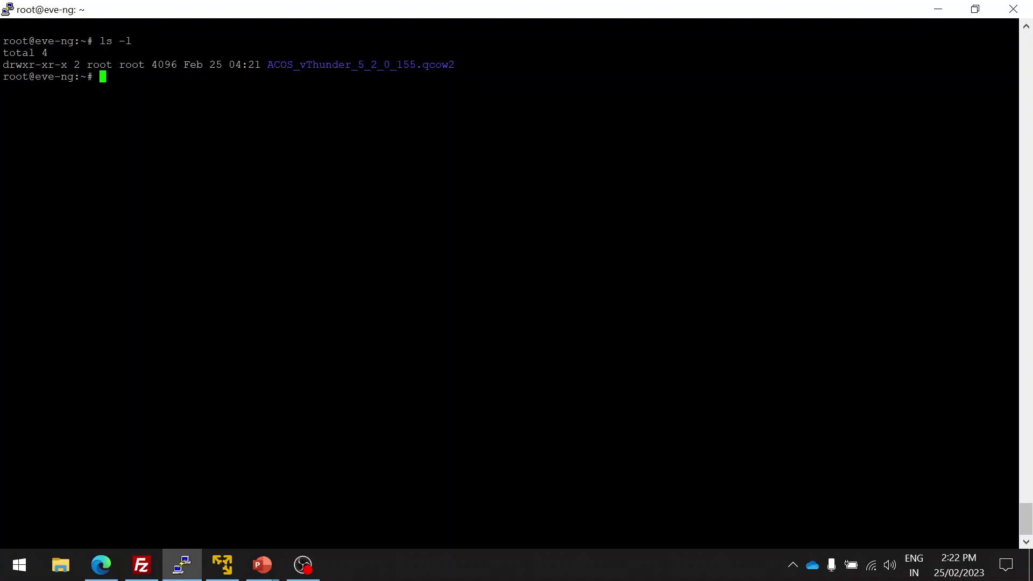
text(pwd)
key(Return)
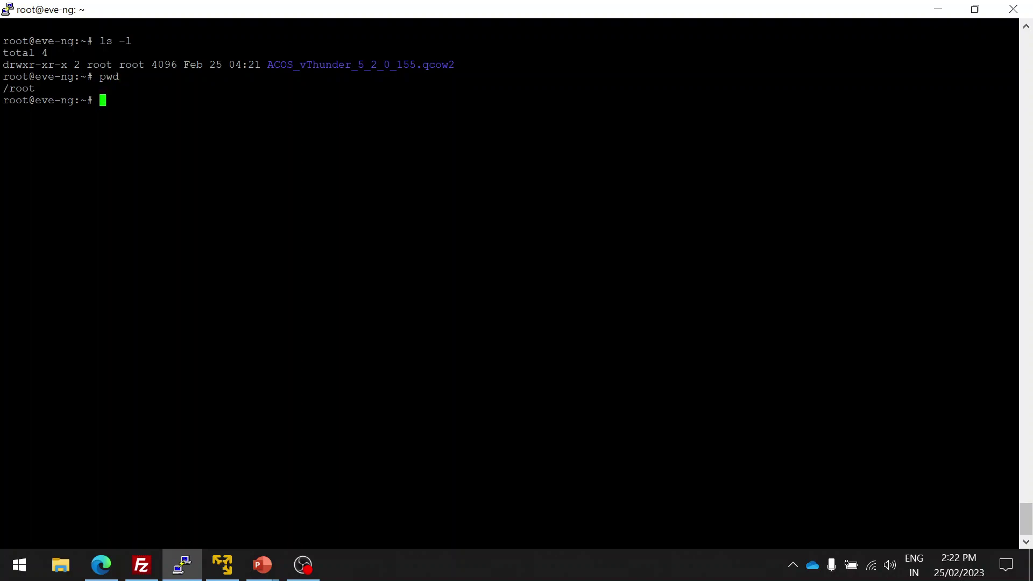
text(ls -l)
key(Return)
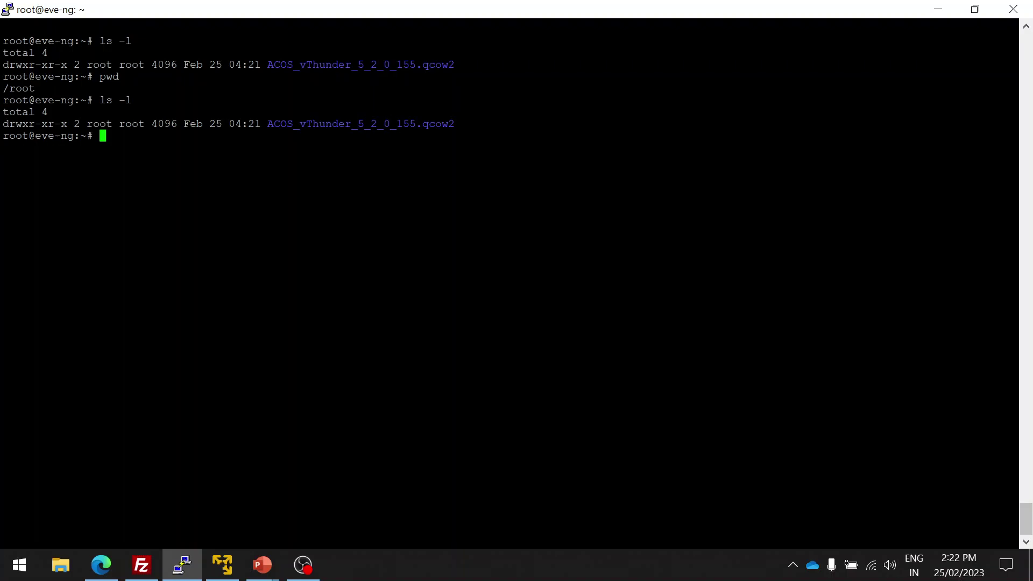
double_click(360, 124)
click(263, 565)
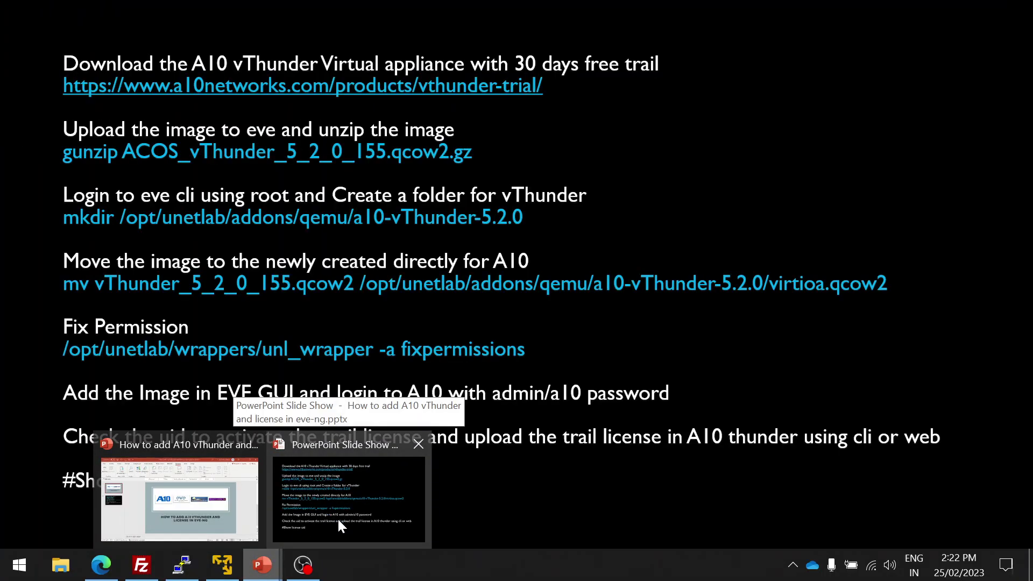
Copy the slide's mkdir command and run it to create the a10-vThunder-5.2.0 qemu folder
click(338, 520)
key(Escape)
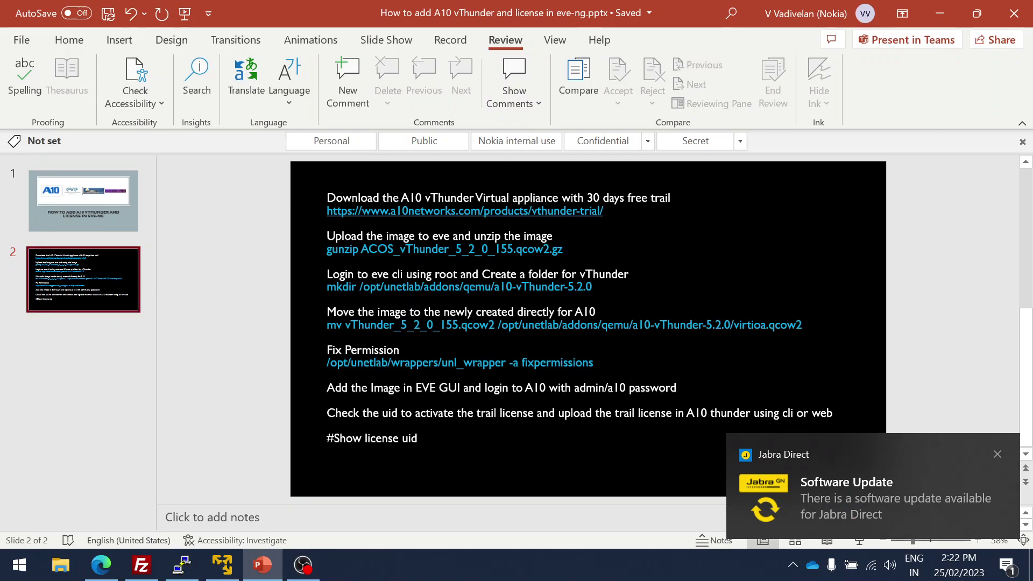
click(592, 288)
drag(593, 288, 327, 289)
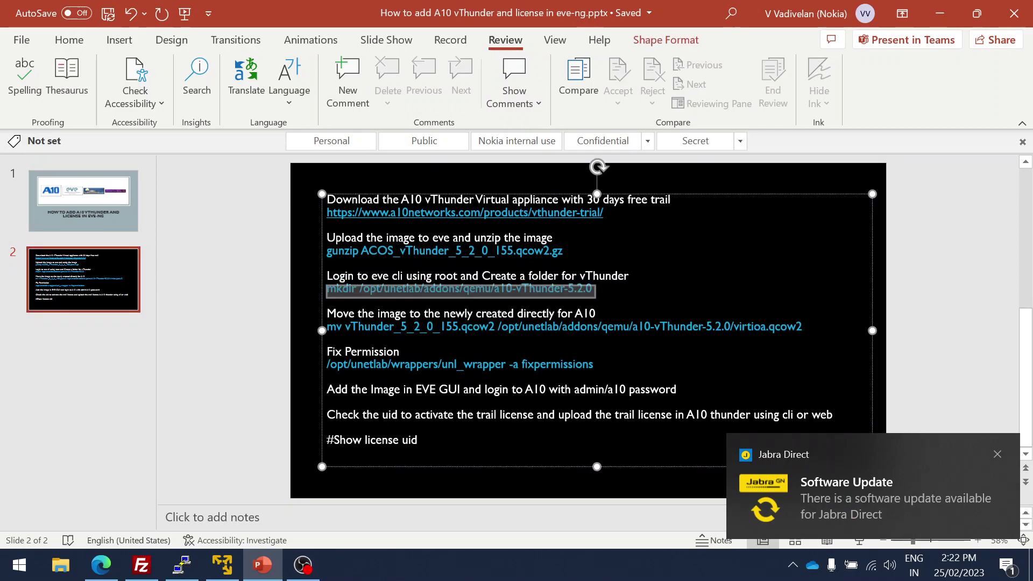
key(ctrl+c)
key(alt+Tab)
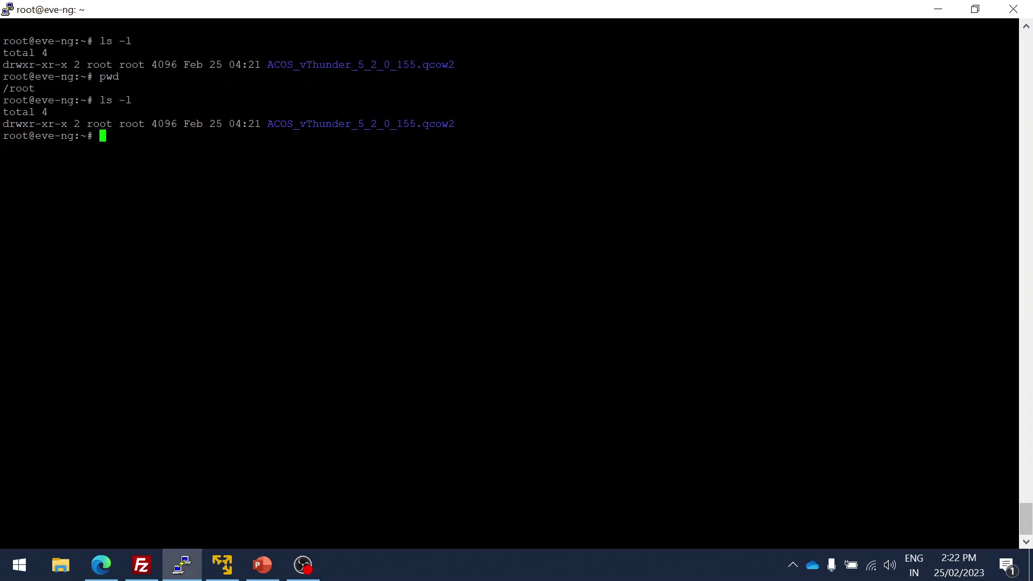
right_click(643, 417)
key(Return)
key(Return)
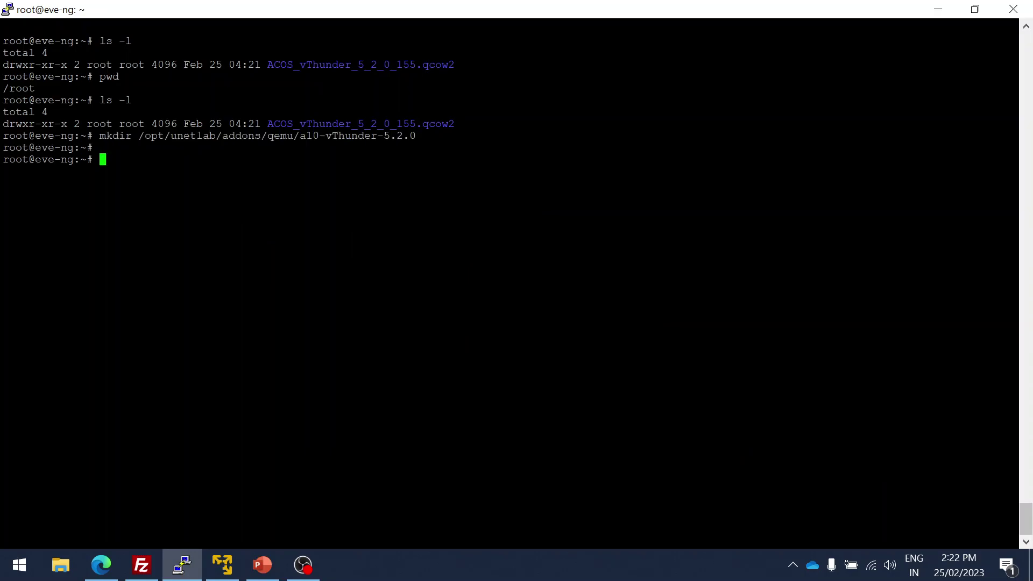
Run the slide's mv image command, which fails on a missing file, and recheck the listing
key(alt+Tab)
click(324, 326)
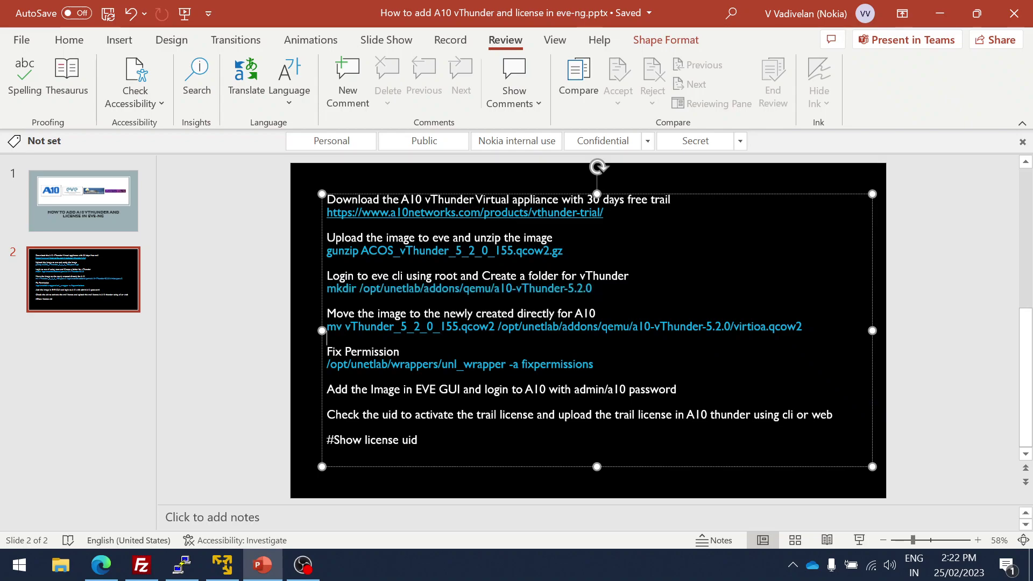
drag(326, 326, 805, 327)
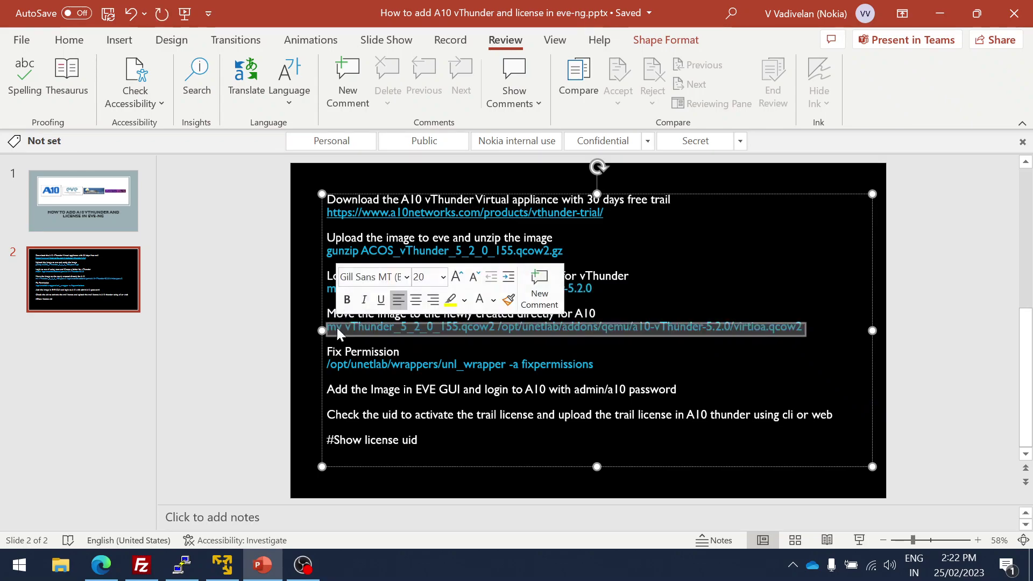
key(alt+Tab)
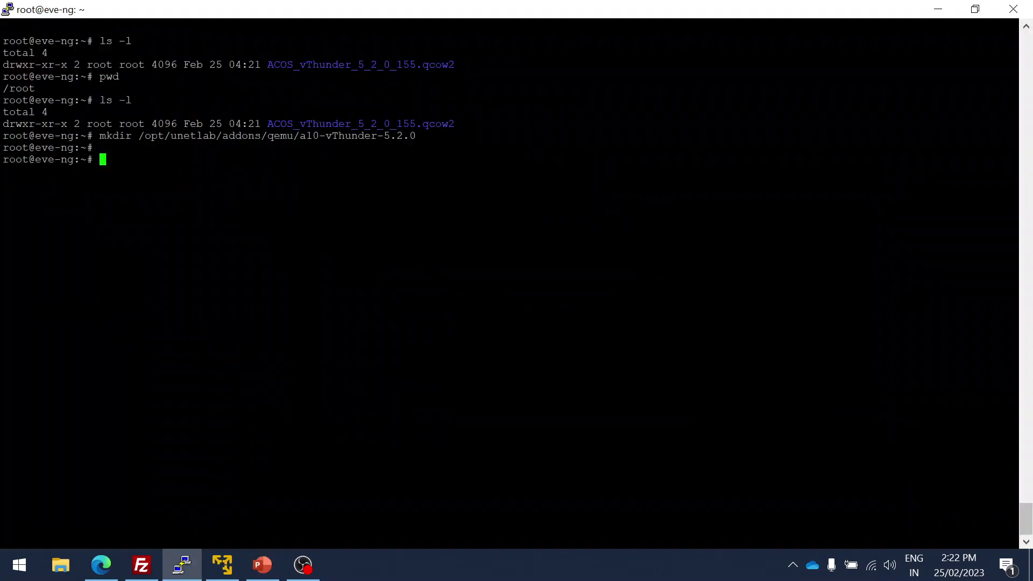
key(shift+Insert)
key(Return)
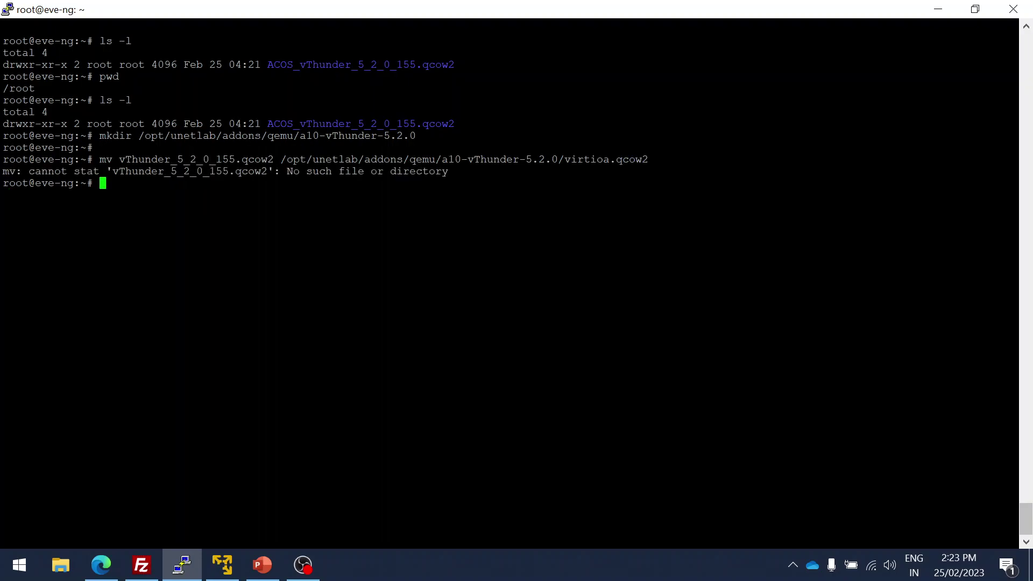
text(ls -l)
key(Return)
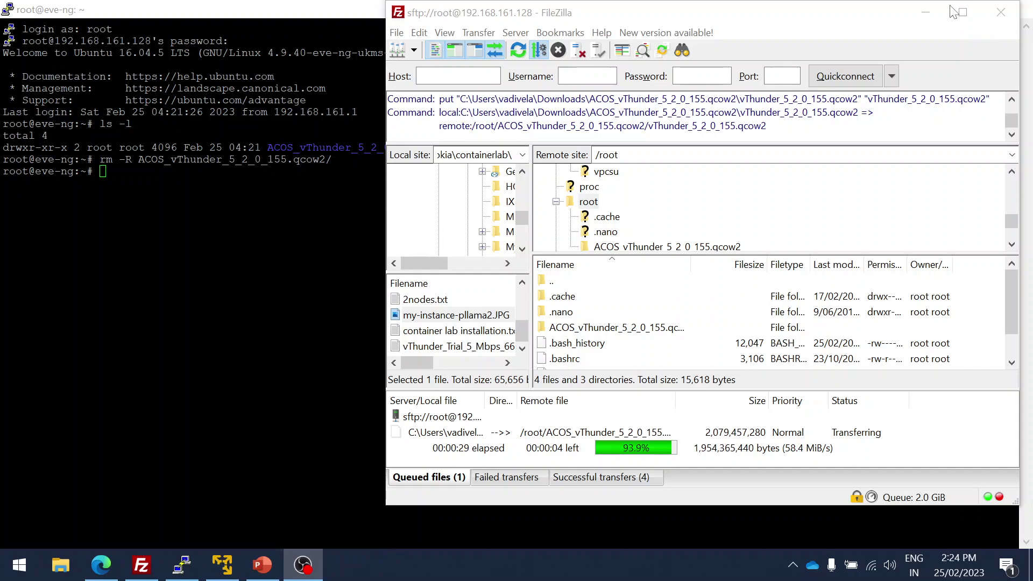
Check the upload progress and list /root again in PuTTY
click(930, 91)
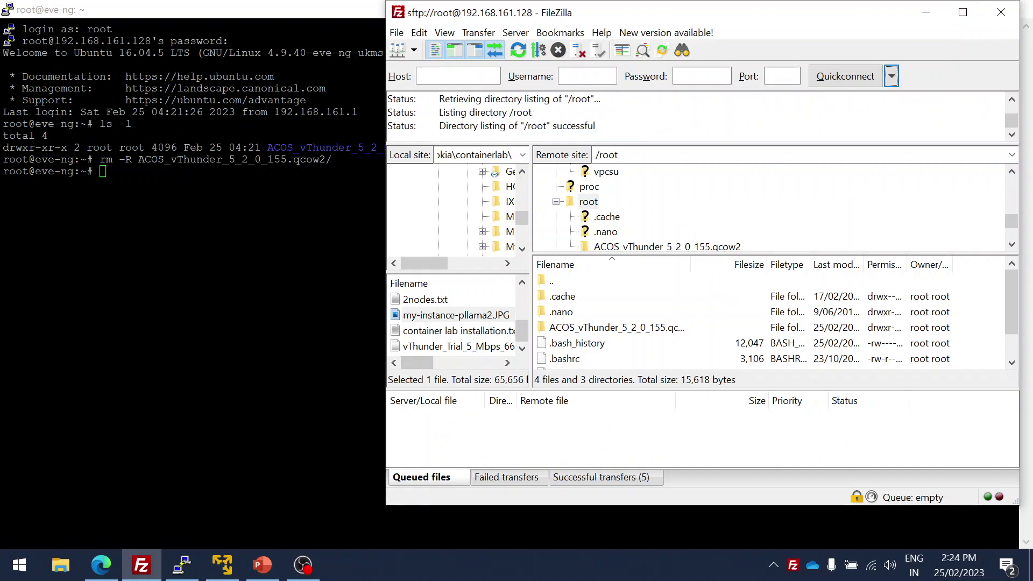
key(alt+Tab)
text(ls -l)
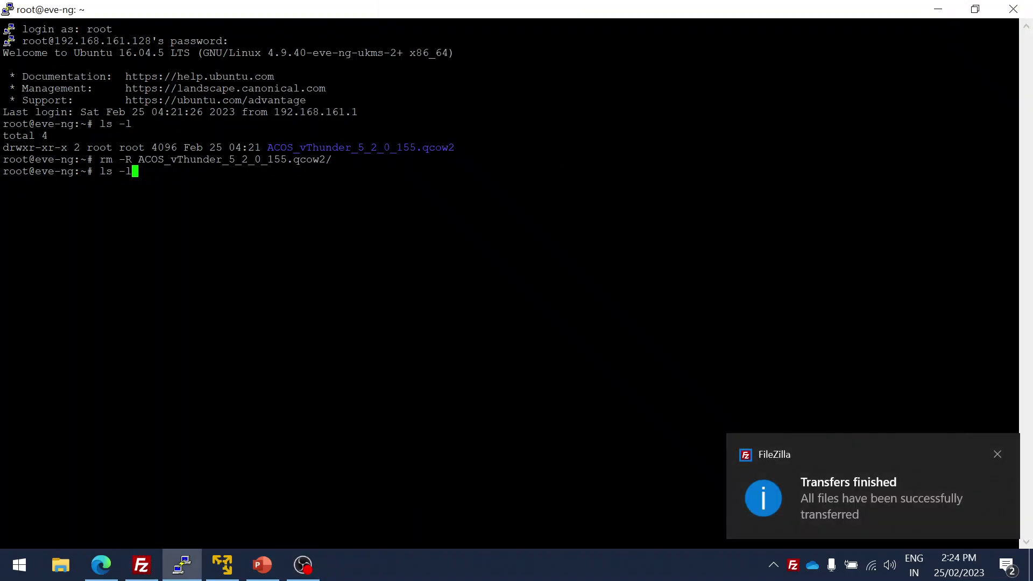
key(Return)
text(c)
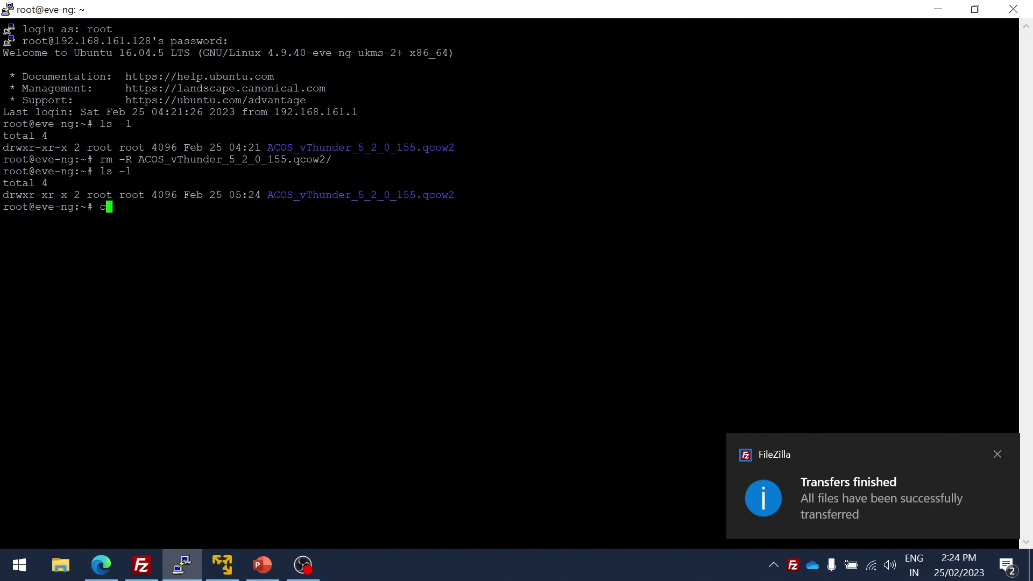
key(BackSpace)
key(Return)
key(Return)
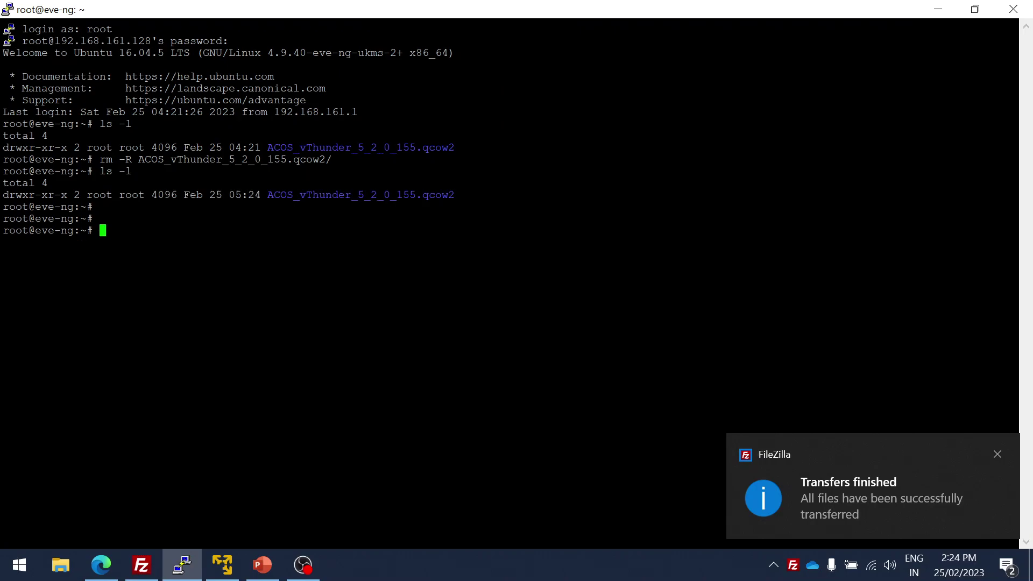
Refresh FileZilla's remote list and open the folder with the 2,079,457,280-byte vThunder image
key(alt+Tab)
right_click(724, 313)
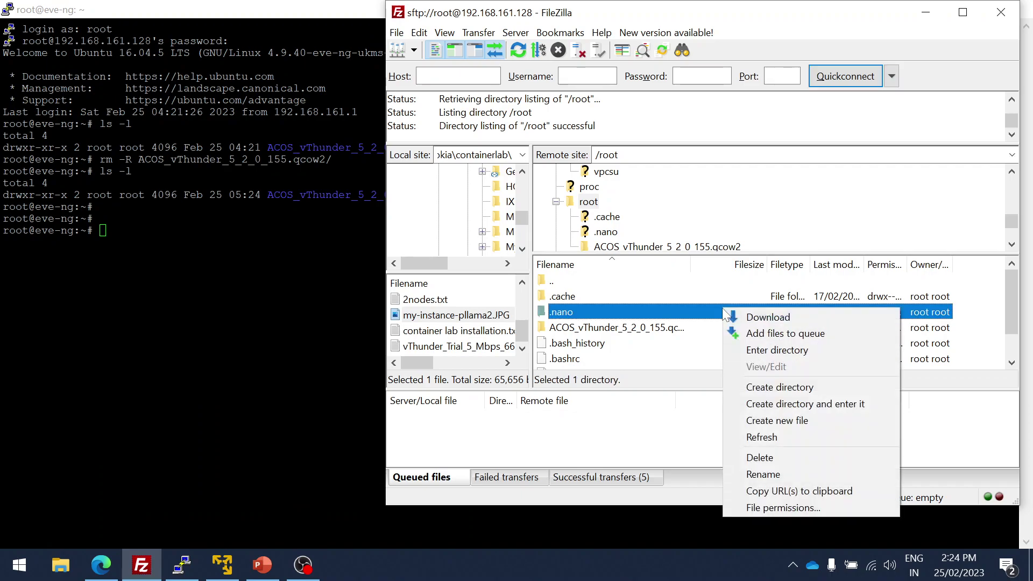
click(758, 436)
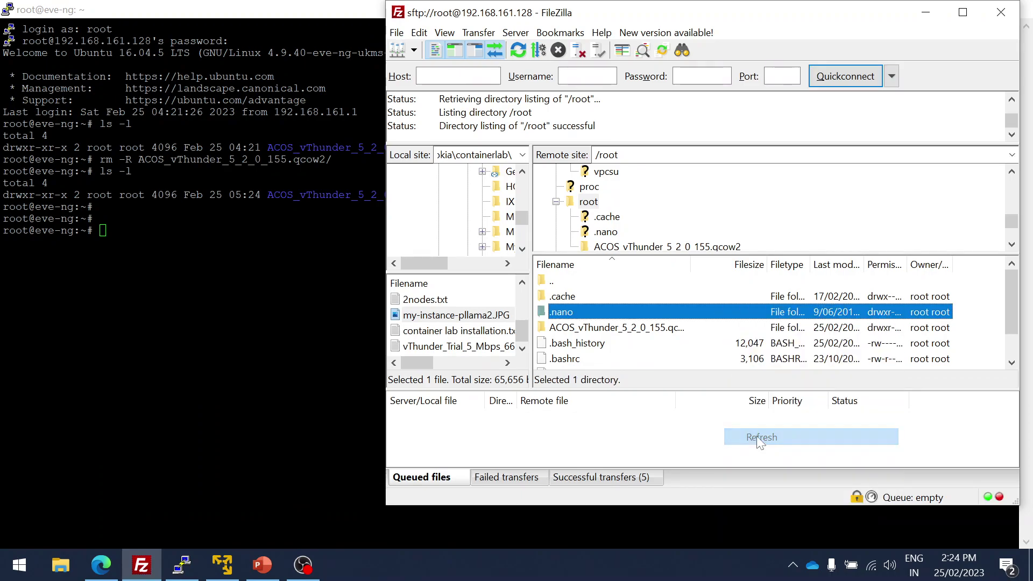
double_click(646, 327)
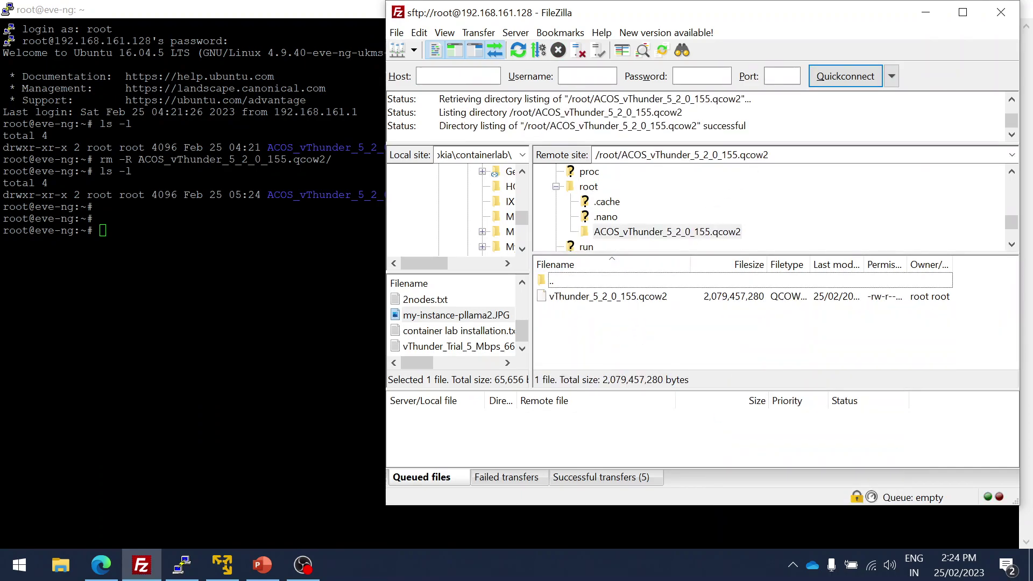
click(653, 154)
click(654, 154)
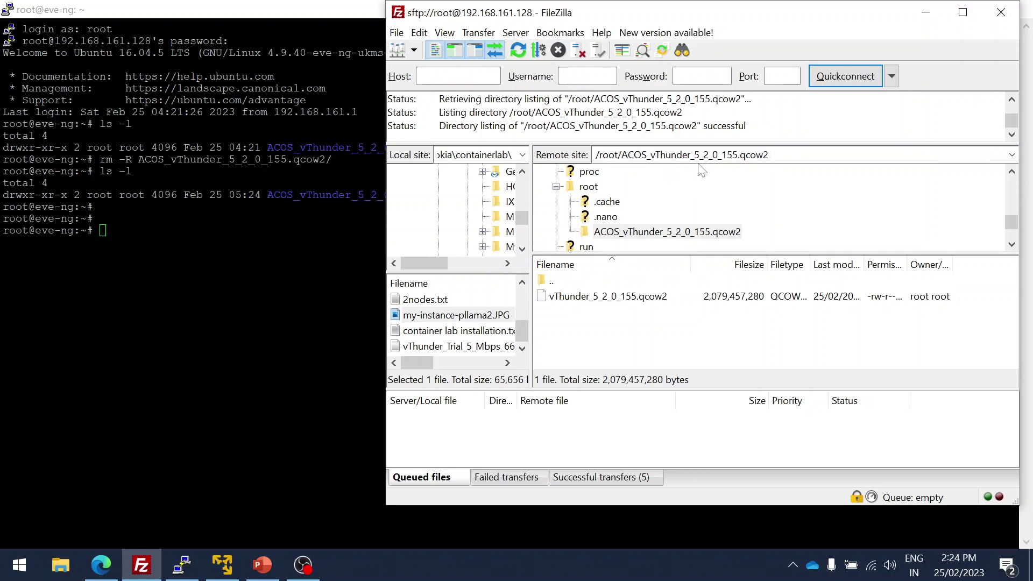
Enter the ACOS_vThunder_5_2_0_155.qcow2 folder and list the vThunder_5_2_0_155.qcow2 image
key(alt+Tab)
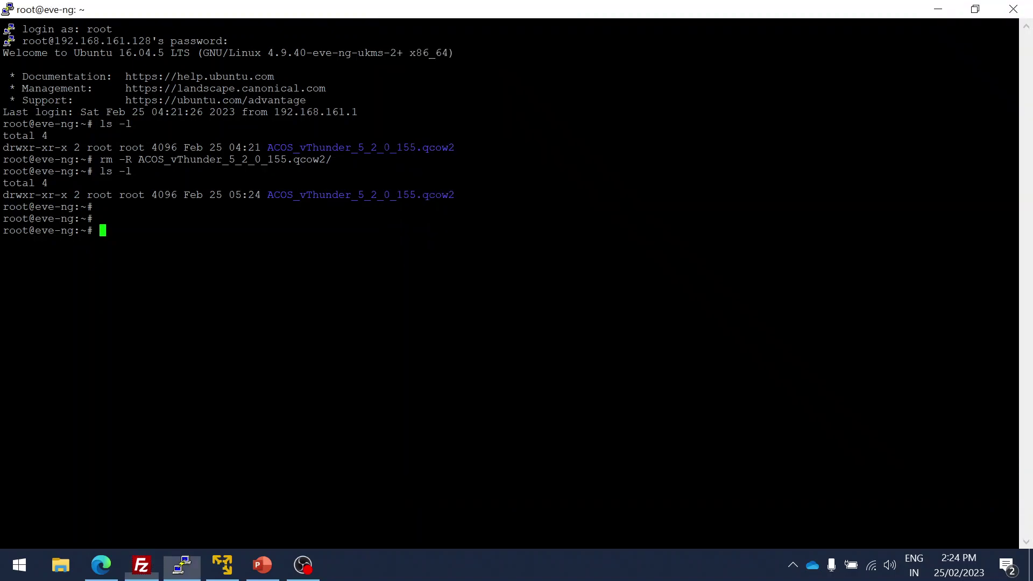
text(cd)
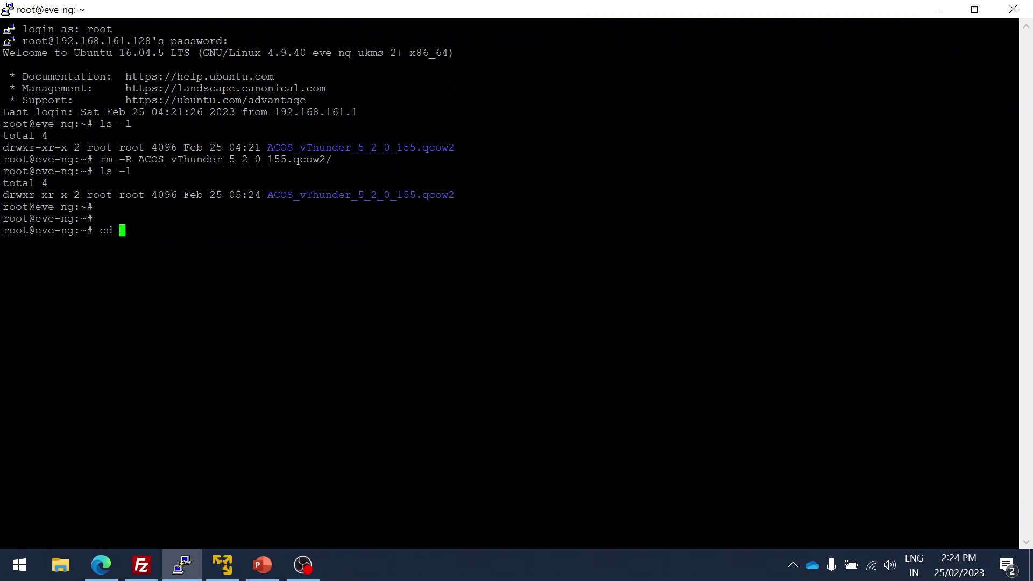
double_click(360, 195)
right_click(361, 194)
key(Return)
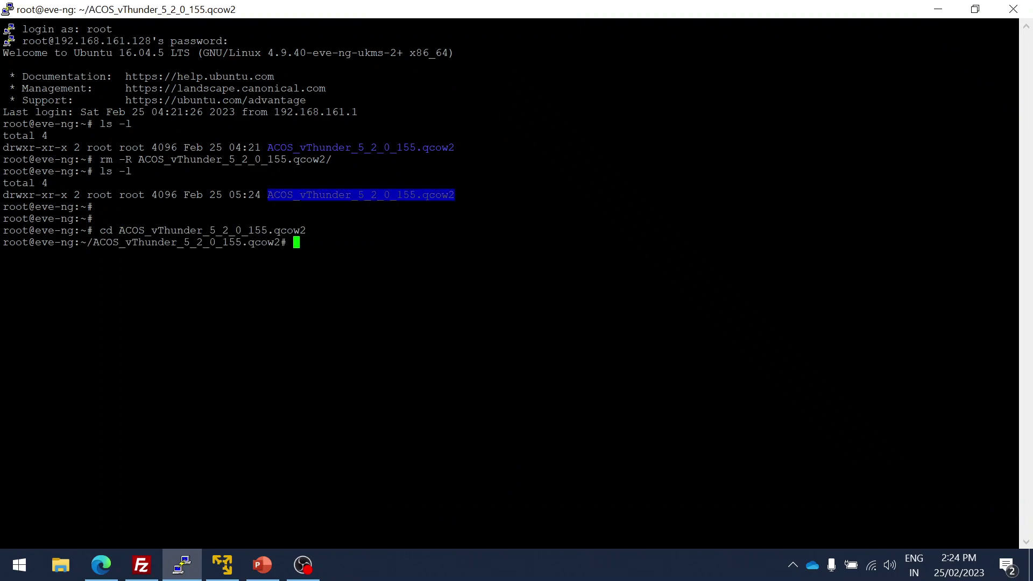
text(ls -l)
key(Return)
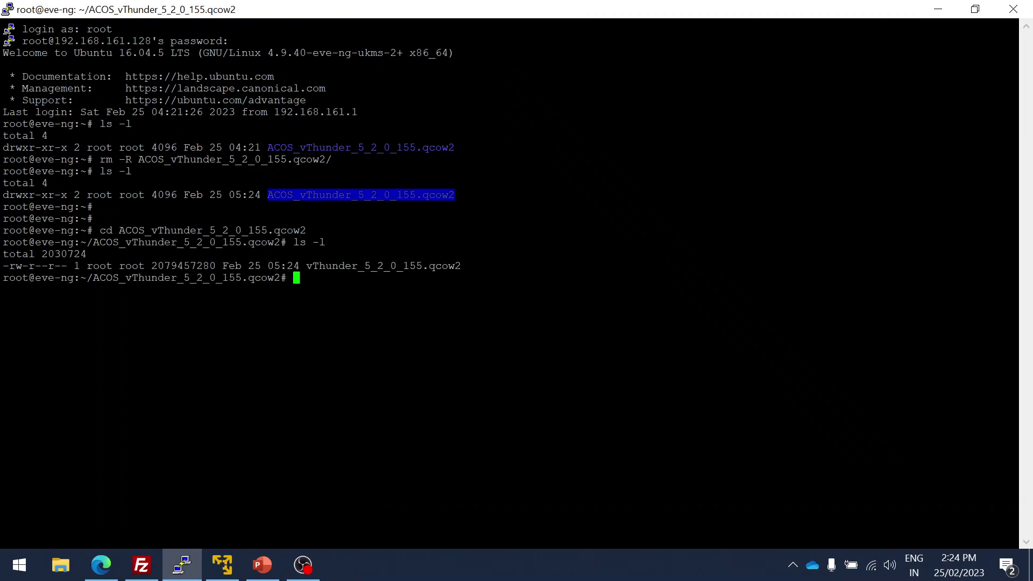
drag(306, 266, 461, 266)
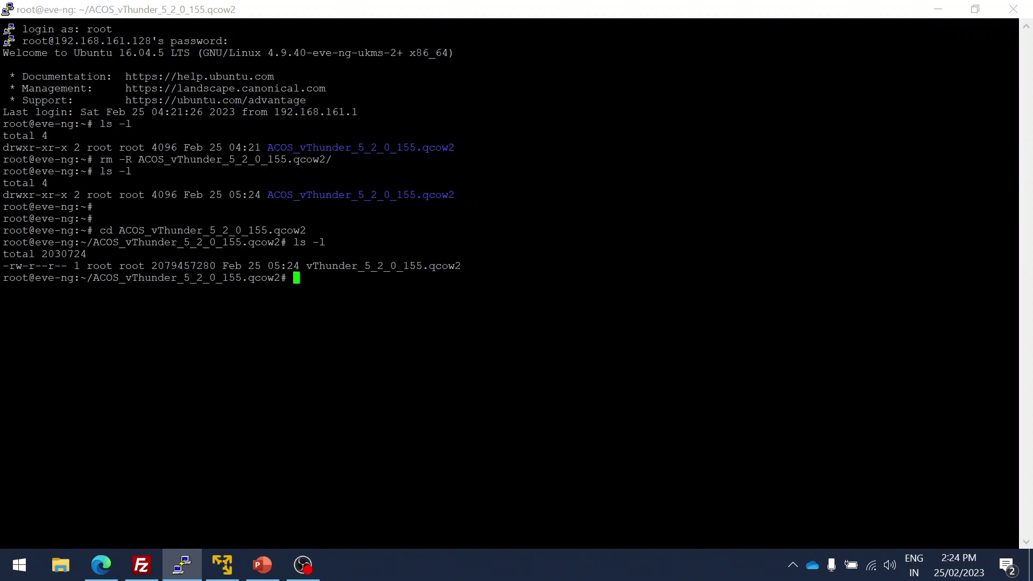
Run the slide's mv command, moving the image to a10-vThunder-5.2.0 as virtioa.qcow2
key(alt+Tab)
key(Tab)
key(Tab)
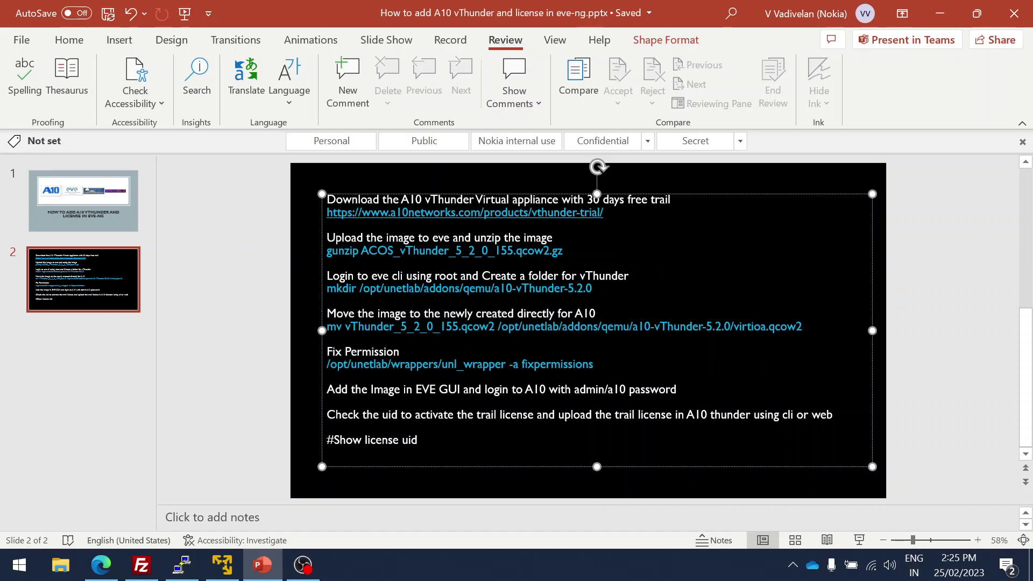
key(ctrl+z)
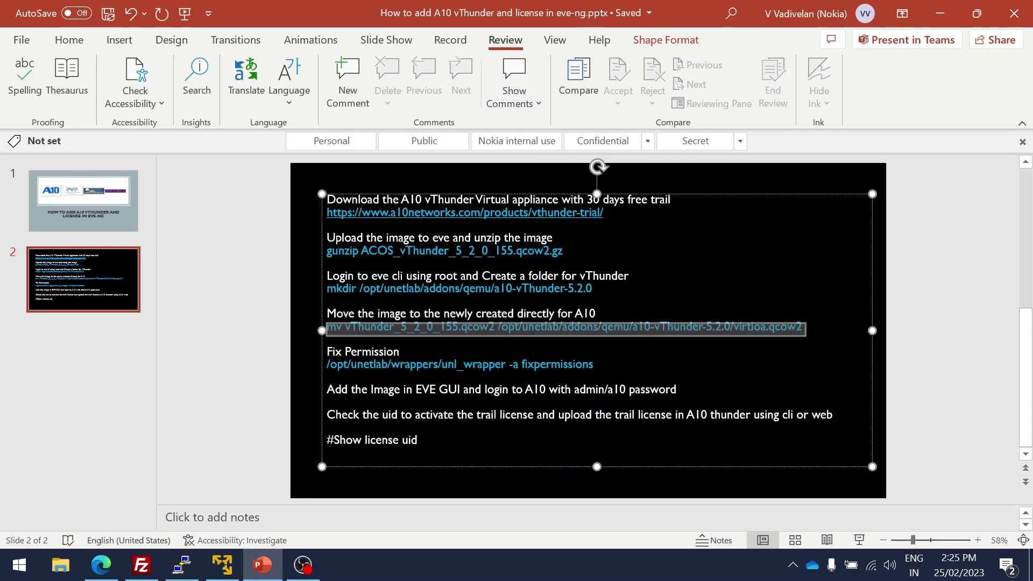
key(alt+Tab)
text(mv vThunder_5_2_0_155.qcow2 /opt/unetlab/addons/qemu/a10-vThunder-5.2.0/virtioa.qcow2)
key(Return)
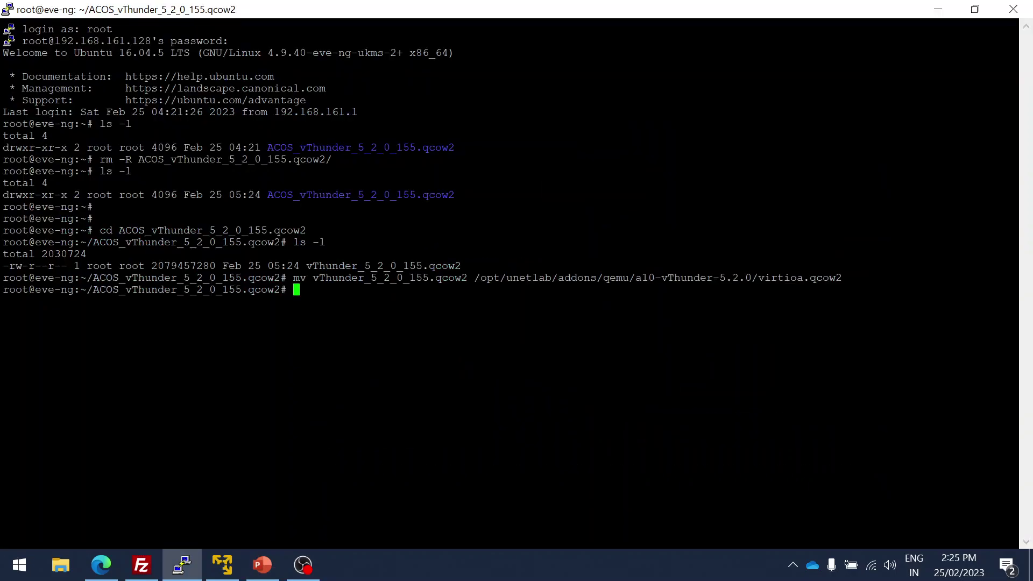
key(Return)
key(Return)
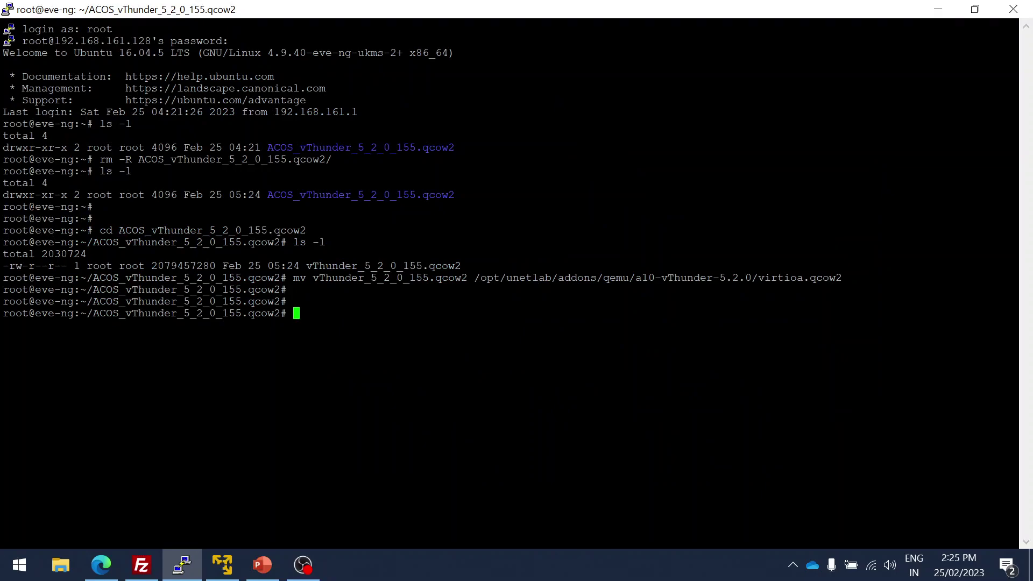
In a10-vThunder-5.2.0, confirm virtioa.qcow2 is listed and run unl_wrapper -a fixpermissions
double_click(658, 278)
click(657, 278)
drag(751, 278, 474, 277)
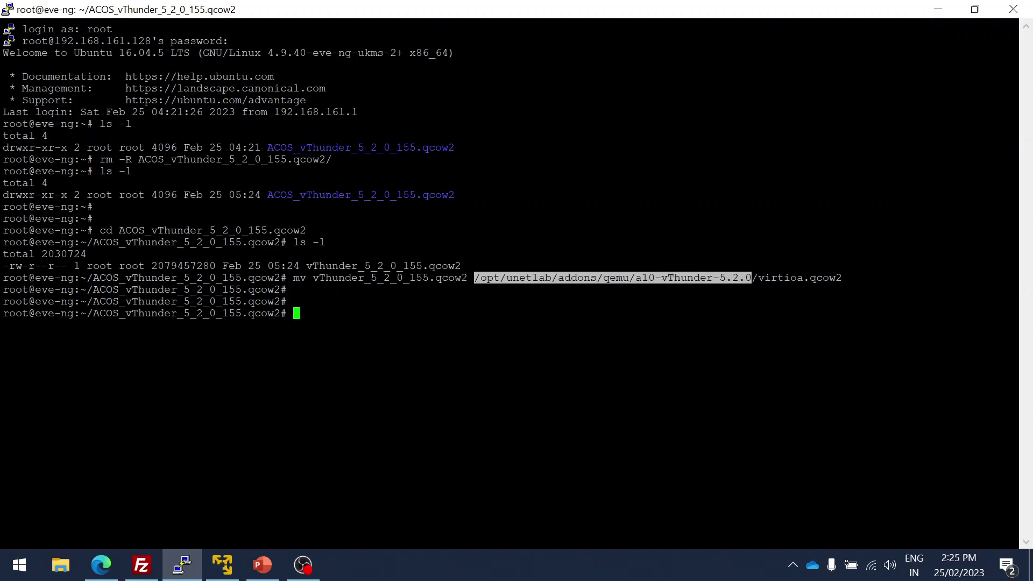
text(cd)
text(/opt/unetlab/addons/qemu/a10-vThunder-5.2.0)
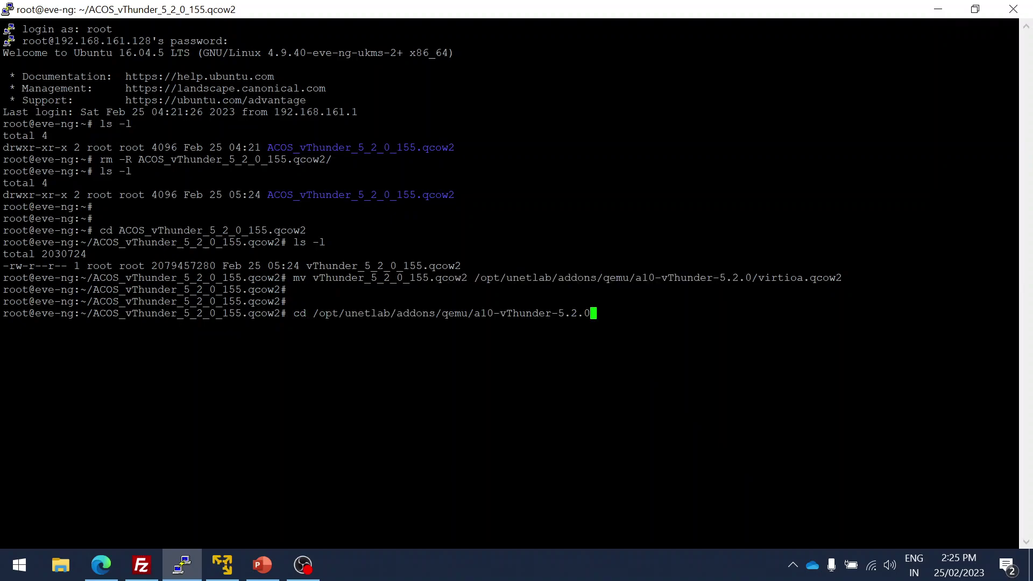
key(Return)
text(ls -l)
key(Return)
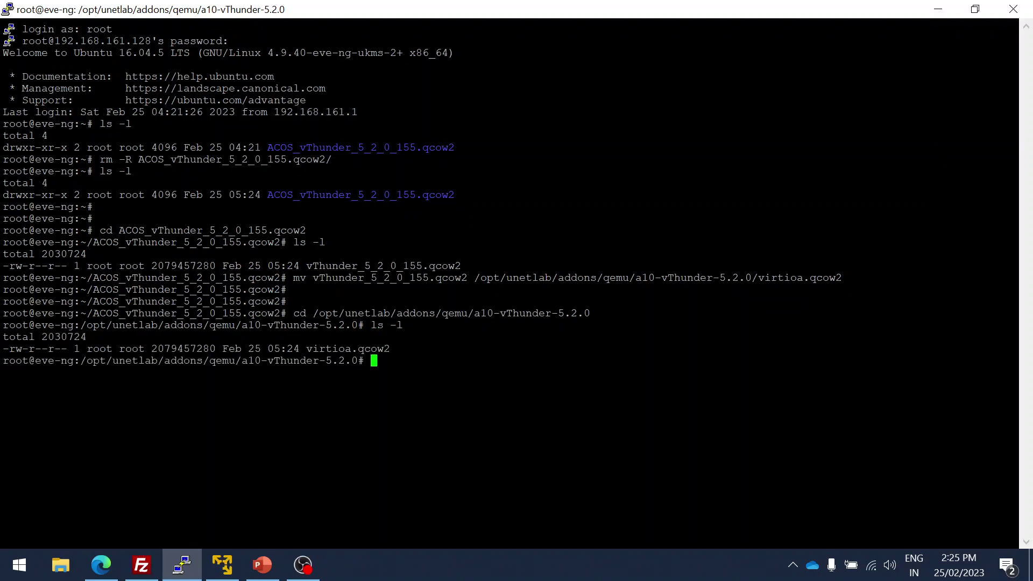
text(unal)
key(BackSpace)
key(BackSpace)
text(l)
text(_wrapp)
key(Tab)
text(-a fixperm)
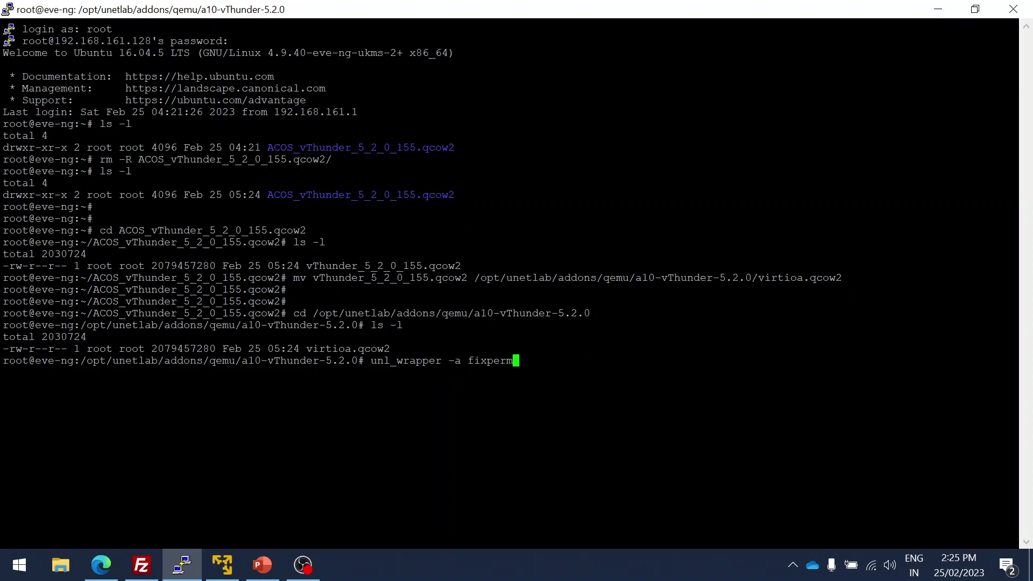
text(is)
text(sion)
text(s)
key(Return)
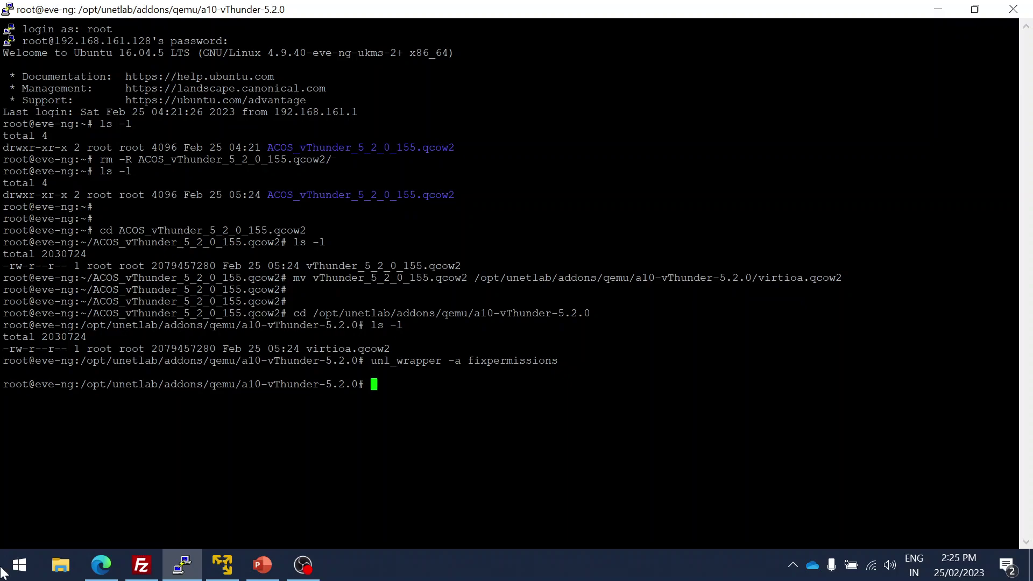
Sign in to the EVE-NG web interface and create a new lab named A10
click(20, 565)
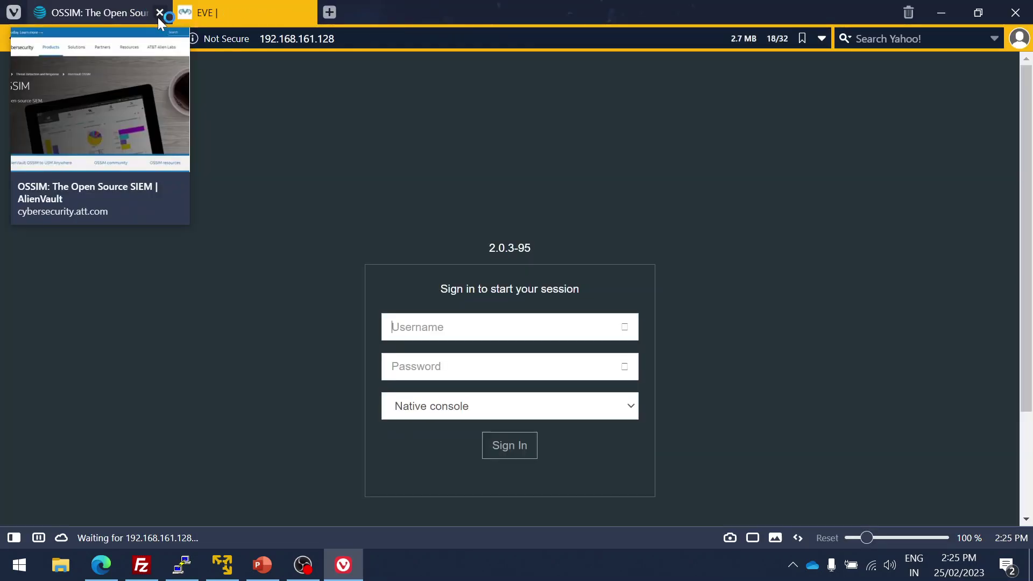
click(157, 13)
text(admin)
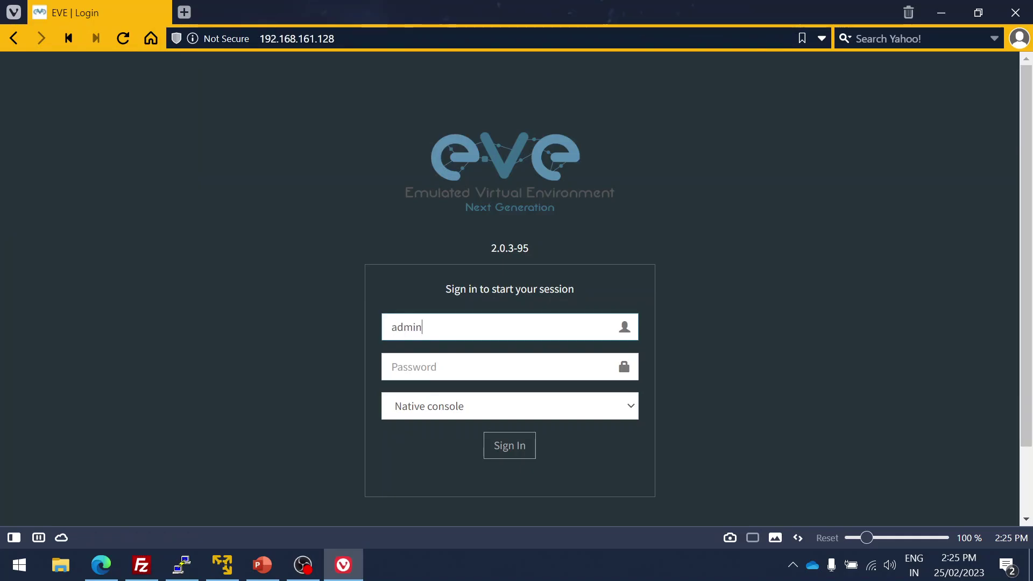
key(Tab)
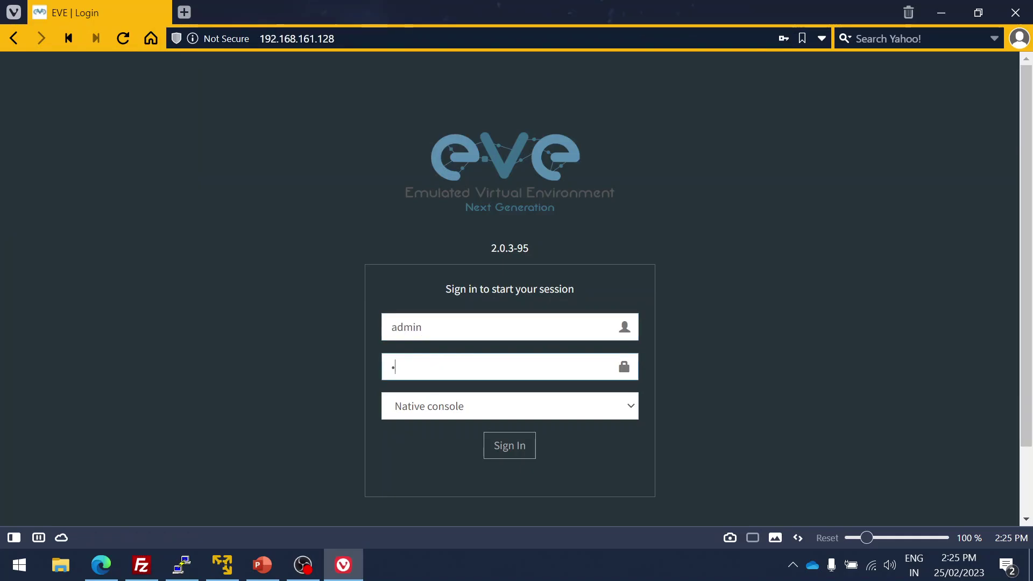
text(eve)
key(Return)
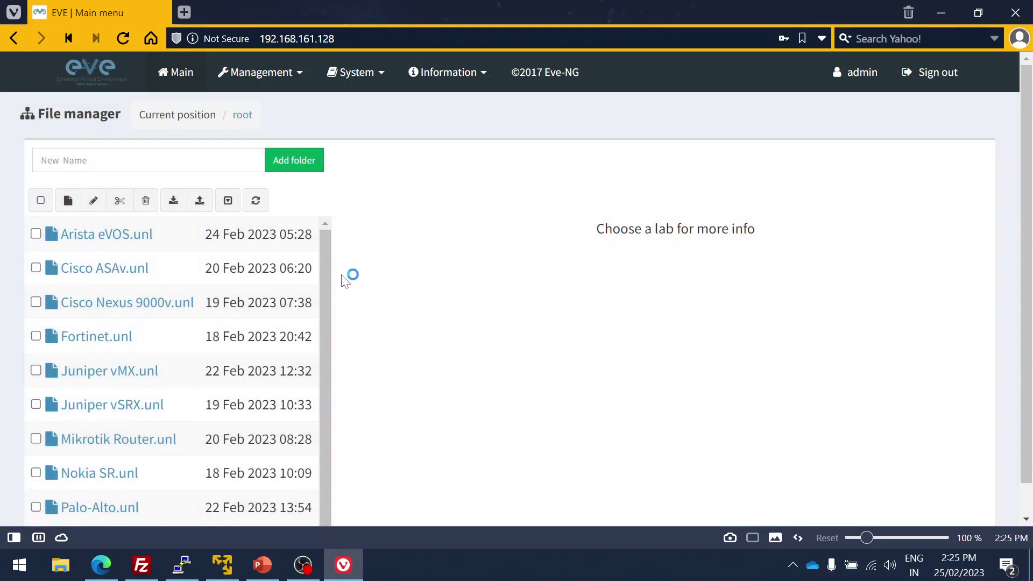
scroll(275, 363, up, 1)
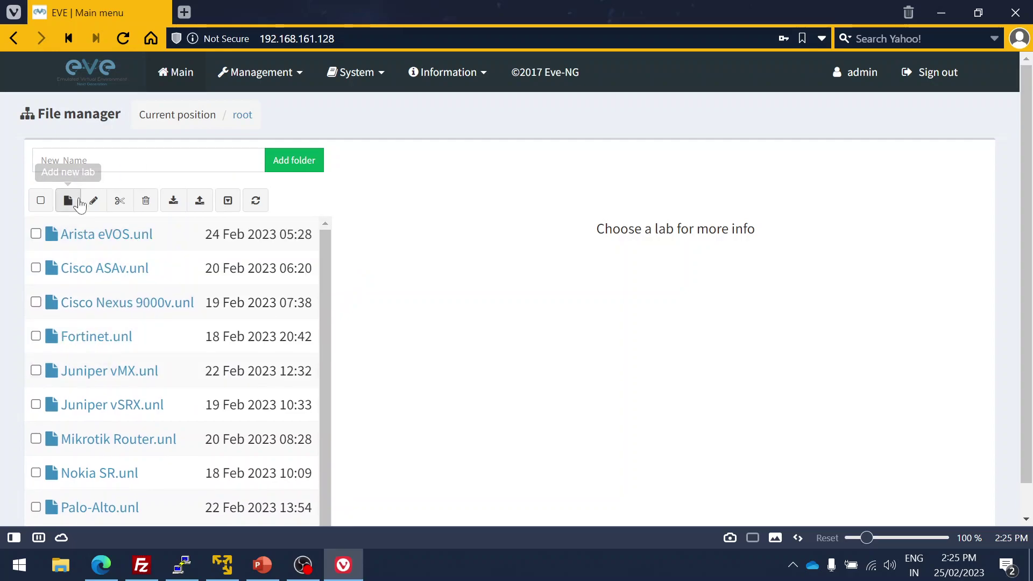
click(68, 200)
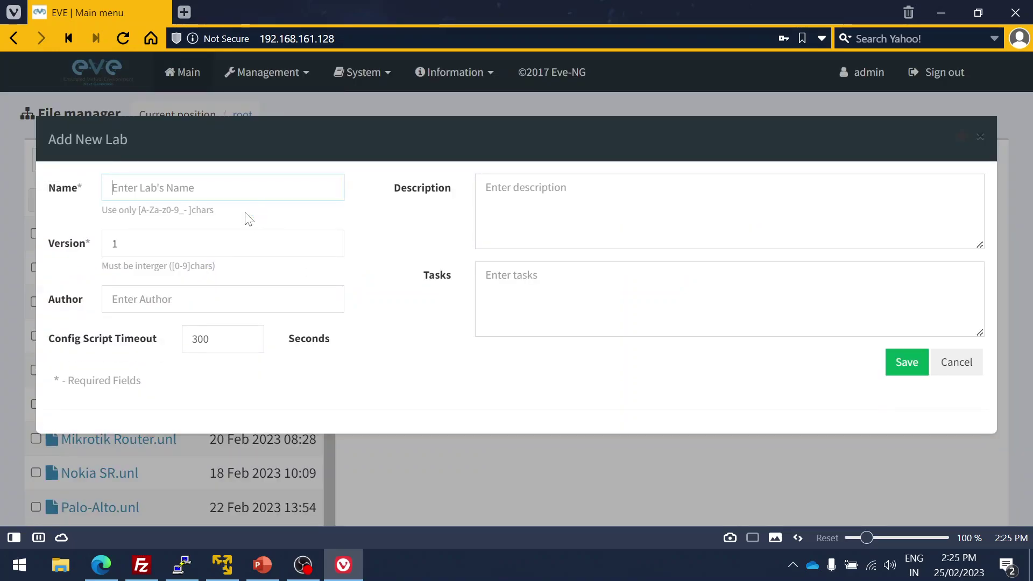
text(A10)
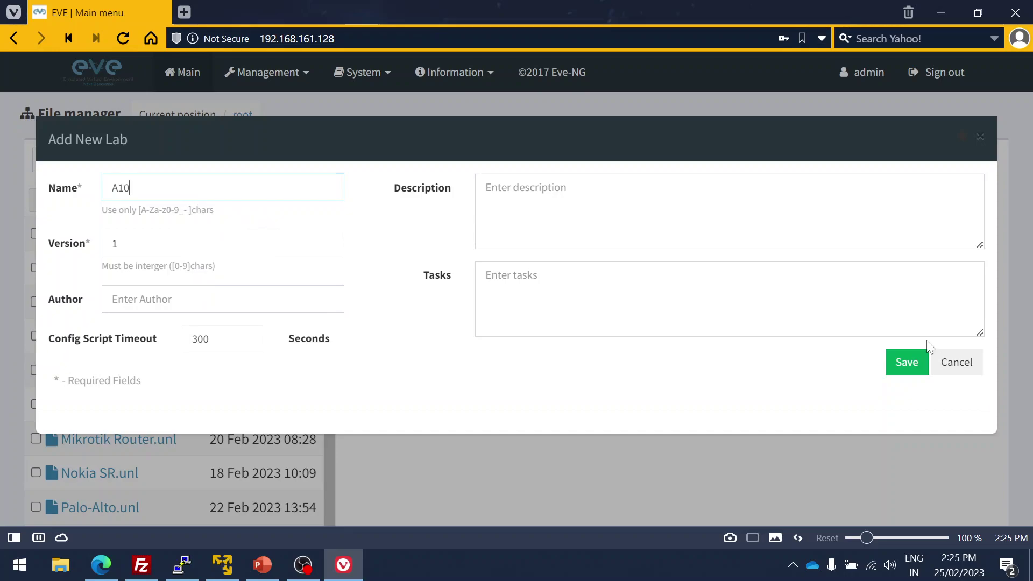
click(904, 364)
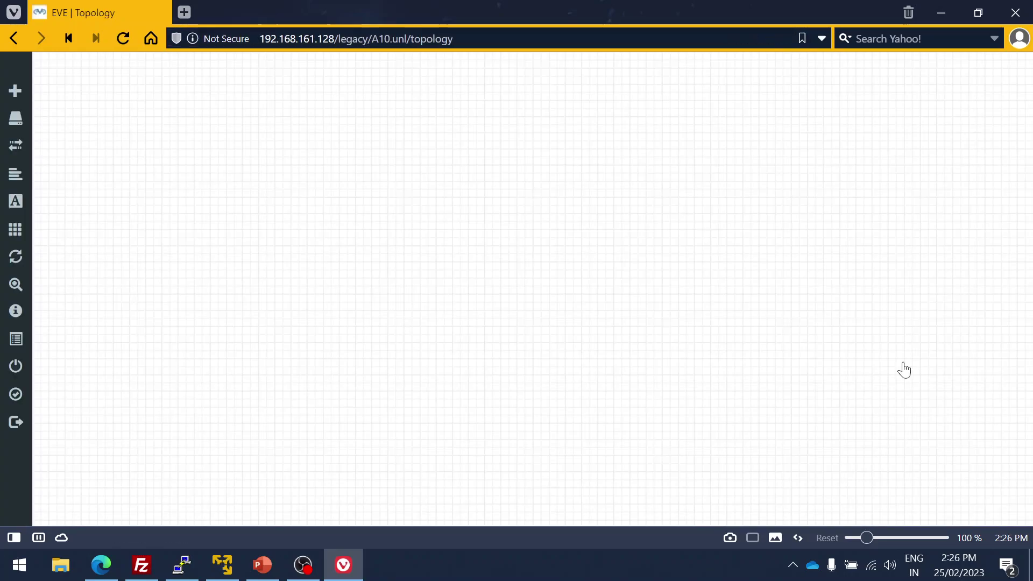
Add an A10 vThunder node to the lab canvas
right_click(374, 195)
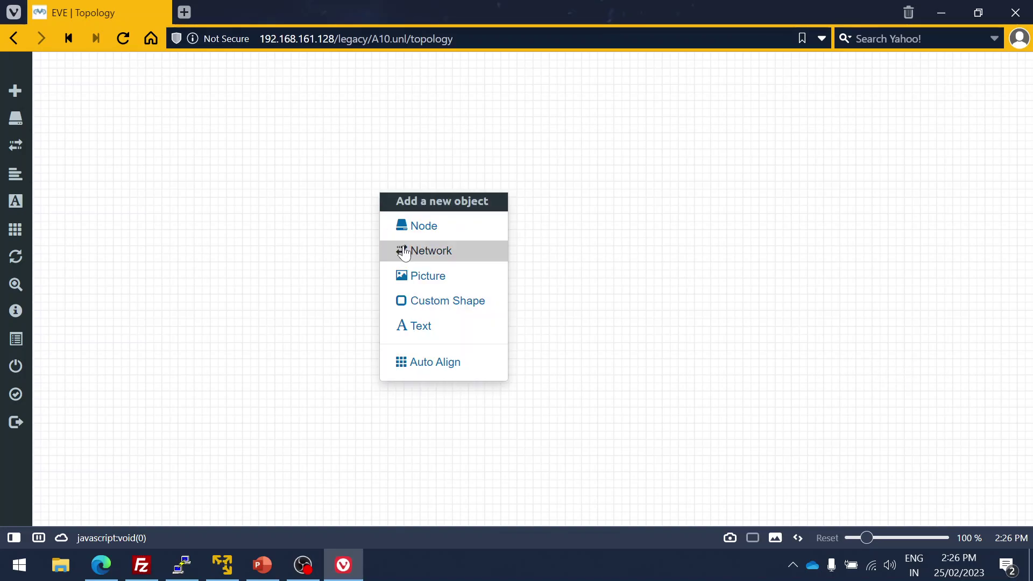
click(414, 229)
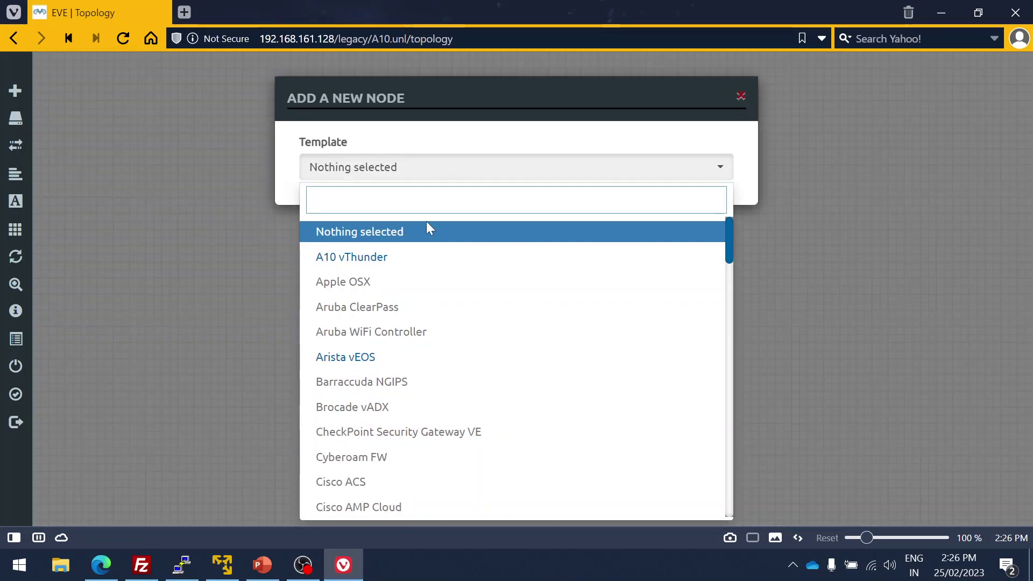
click(398, 264)
scroll(579, 311, down, 2)
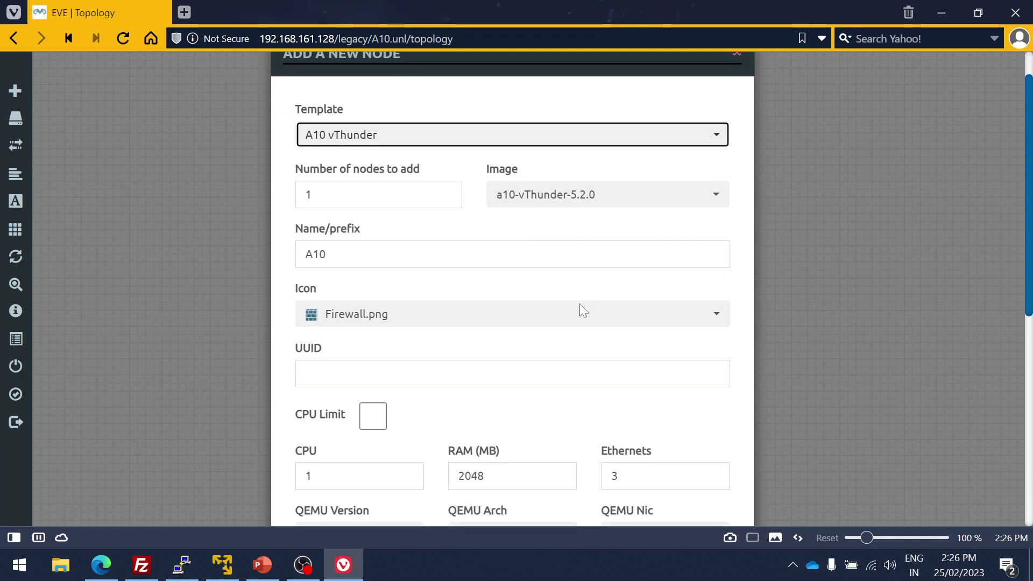
scroll(681, 428, down, 2)
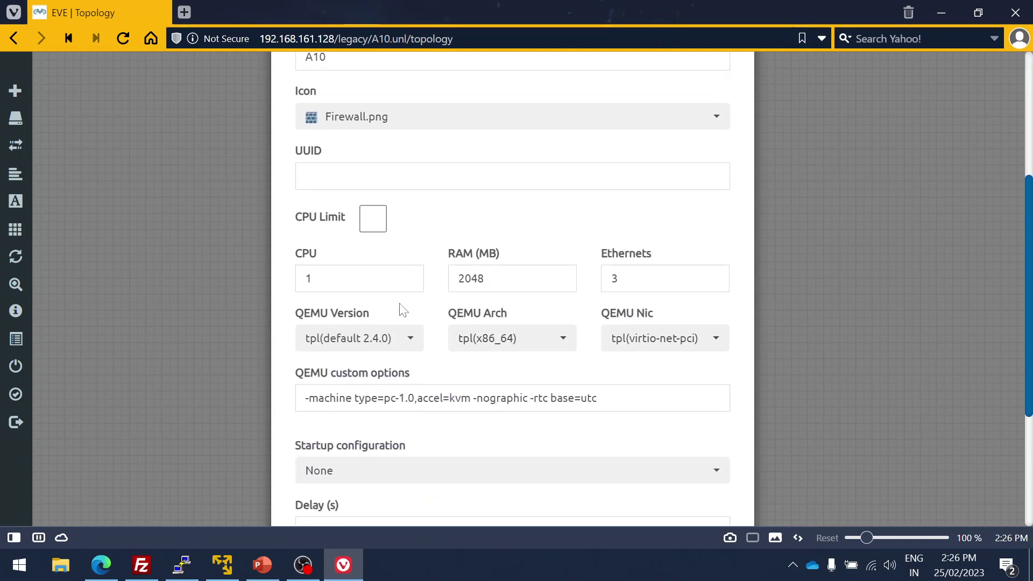
scroll(611, 362, down, 3)
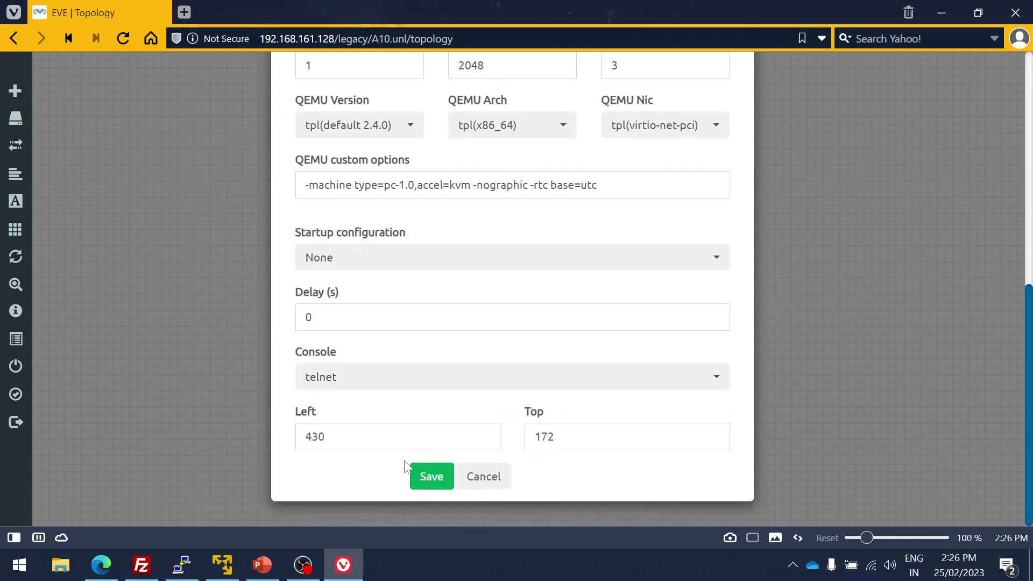
click(432, 476)
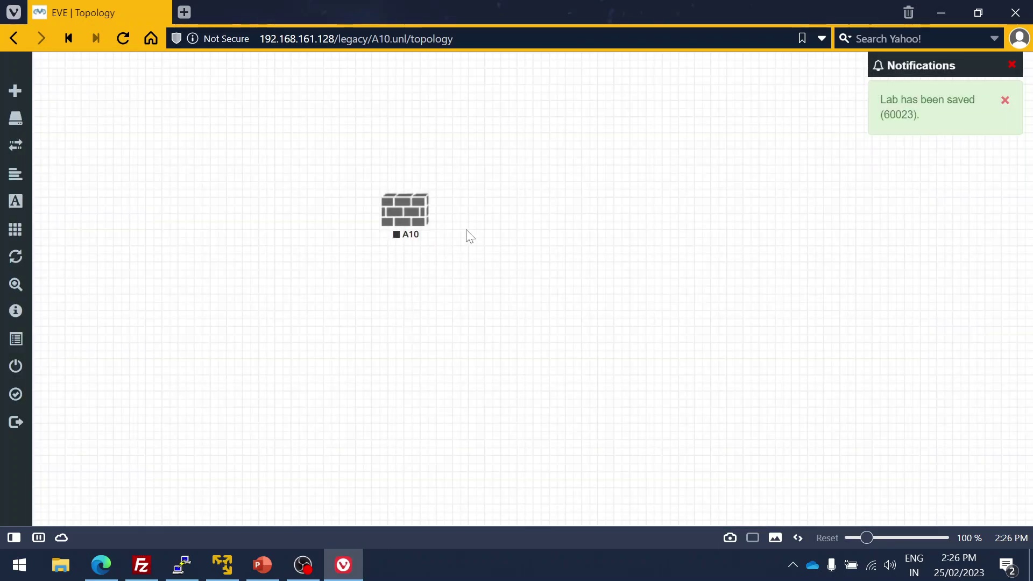
Add a Management(Cloud0) network named Net
right_click(618, 186)
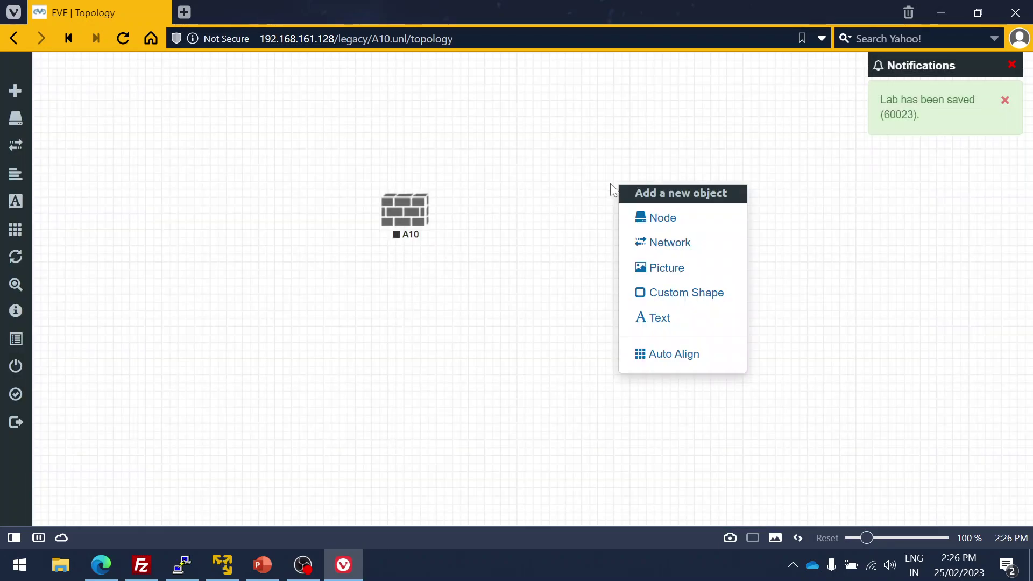
click(664, 244)
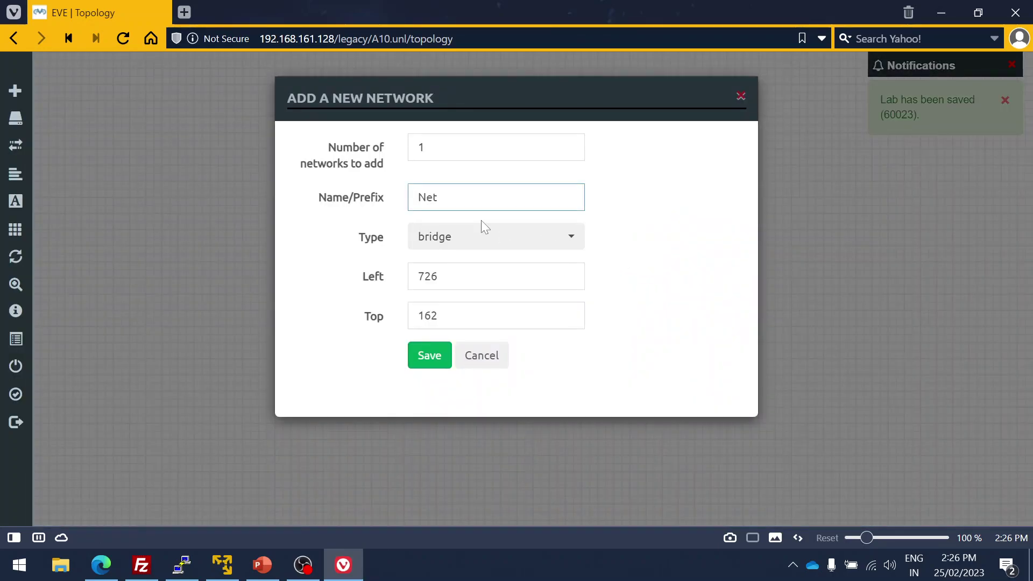
click(494, 238)
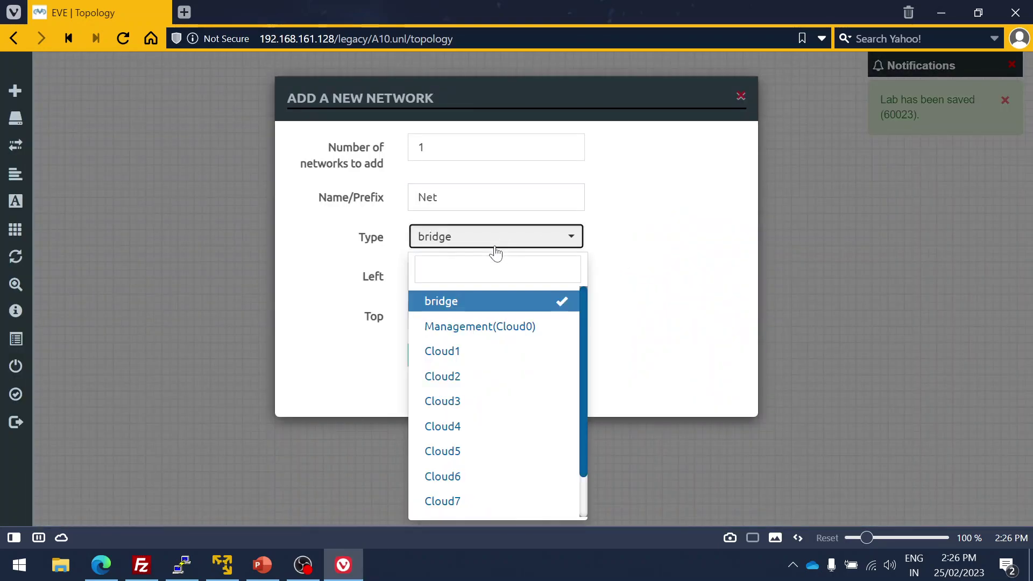
click(502, 328)
click(429, 356)
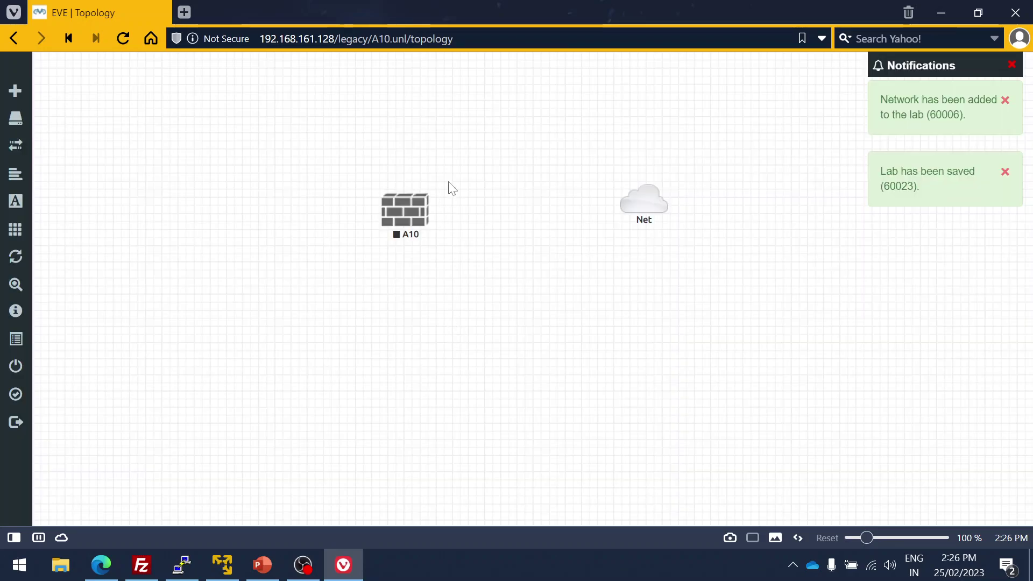
Connect the A10 node's Mgmt interface to the Net cloud
drag(426, 209, 644, 201)
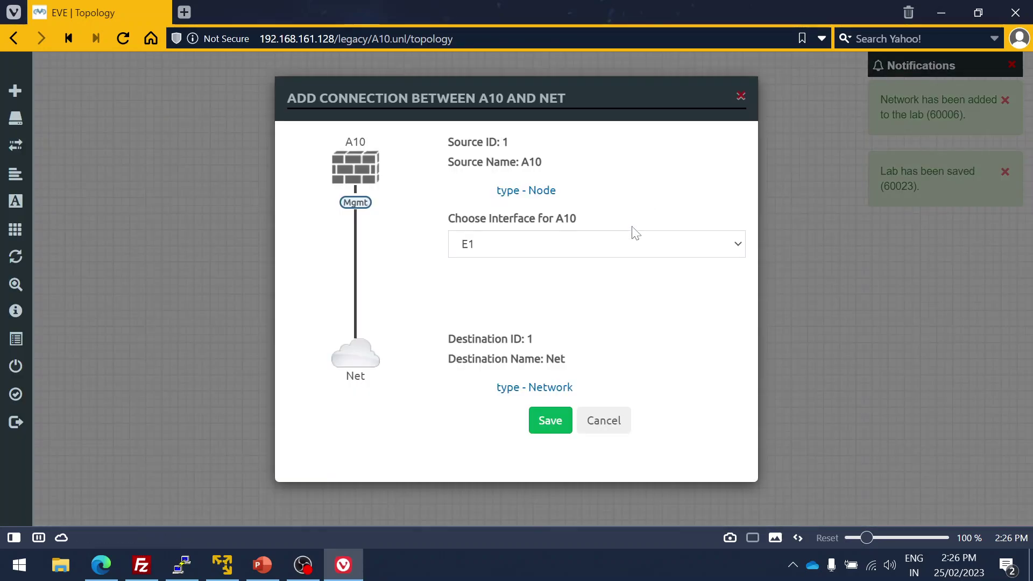
click(576, 248)
click(512, 243)
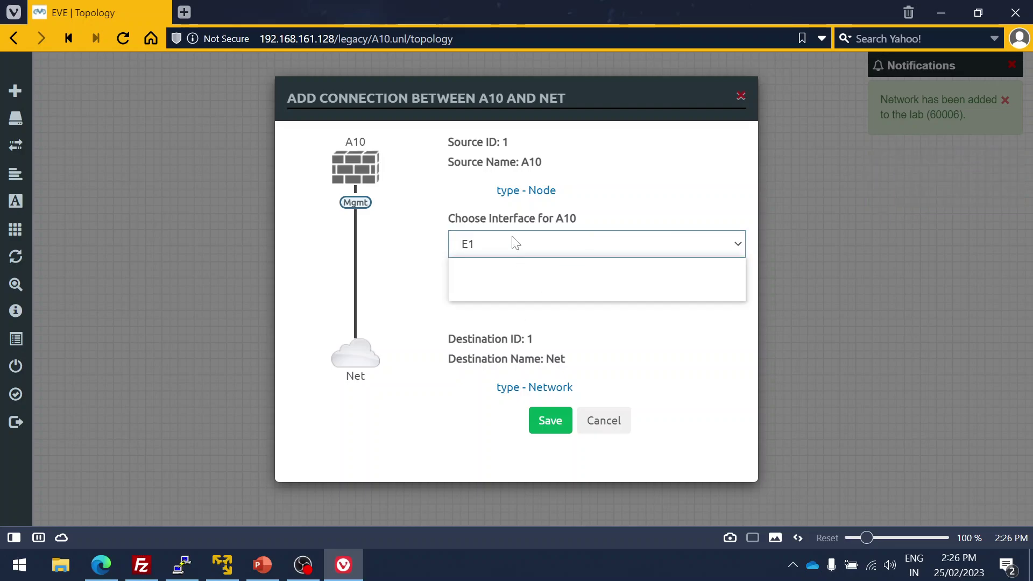
click(507, 294)
click(548, 422)
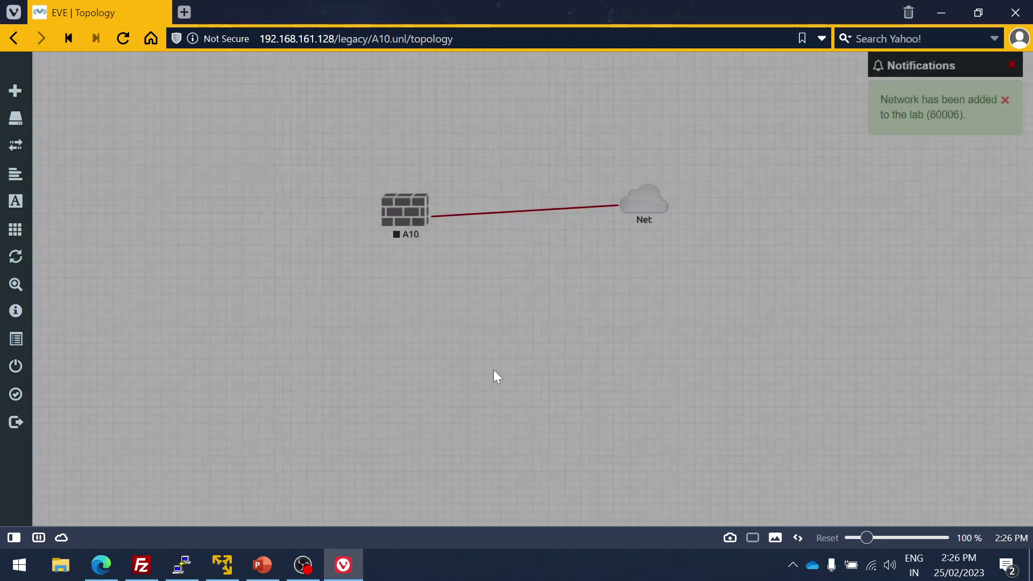
right_click(413, 213)
mouse_move(643, 201)
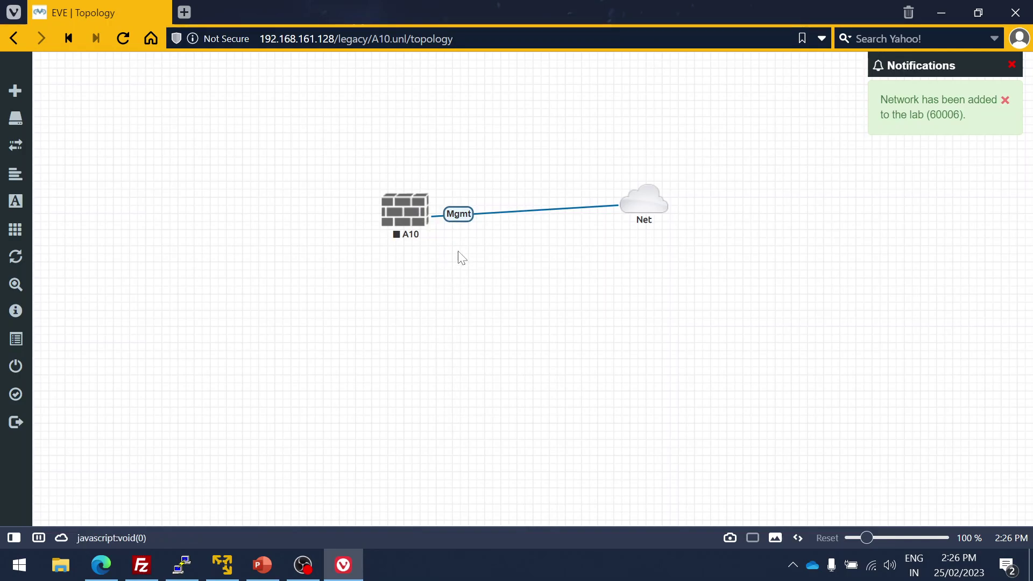
Move Net left of A10, open A10's telnet console and snap it right
drag(639, 203, 252, 223)
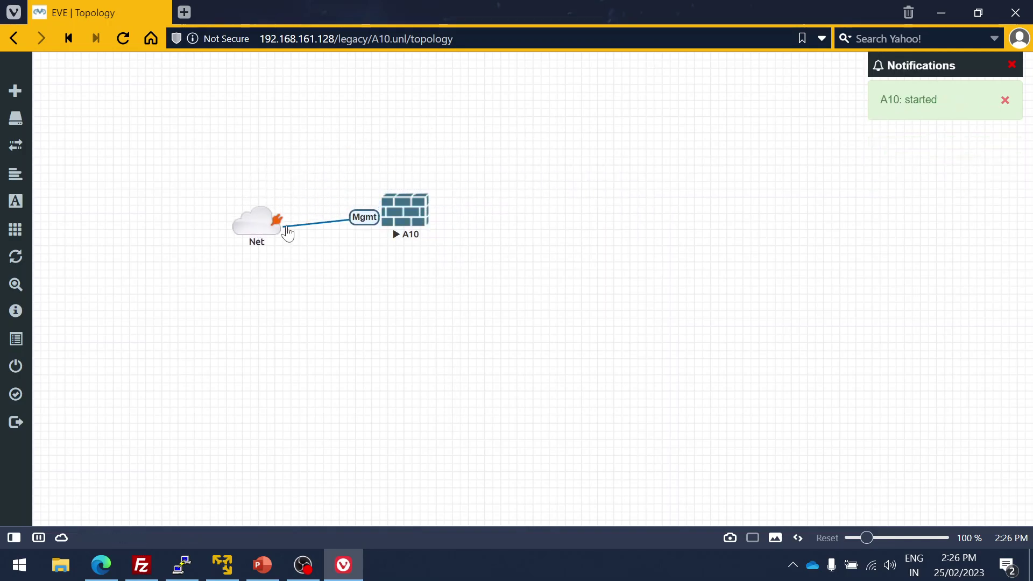
click(405, 212)
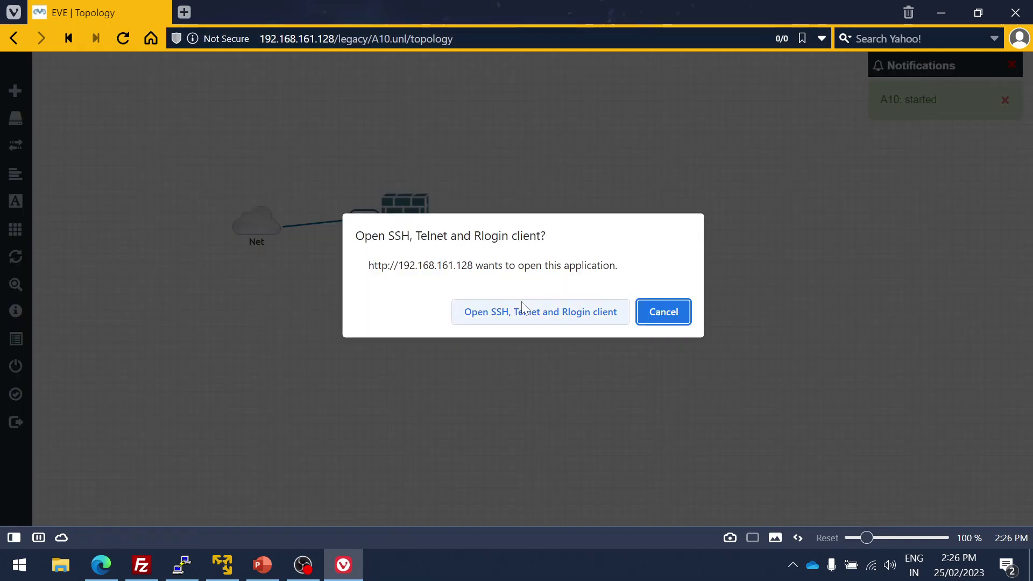
click(524, 310)
mouse_move(296, 128)
mouse_down()
mouse_move(699, 193)
mouse_move(687, 186)
mouse_up()
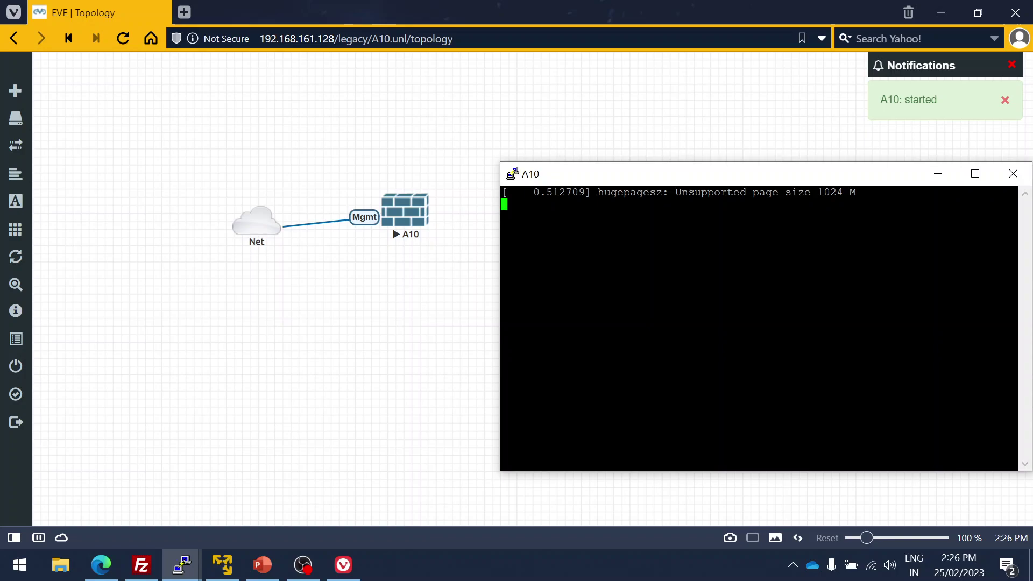
key(super+Right)
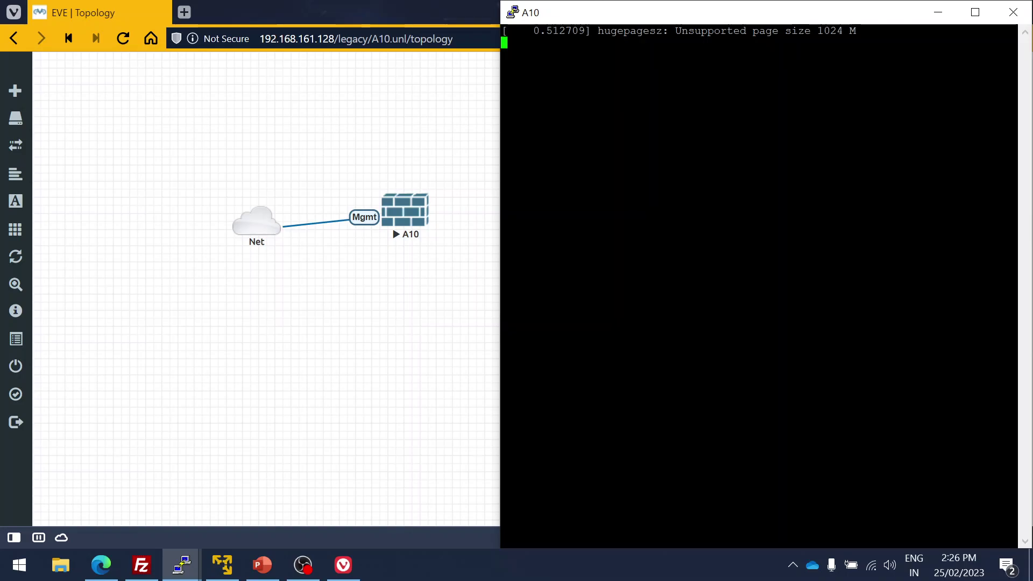
click(262, 565)
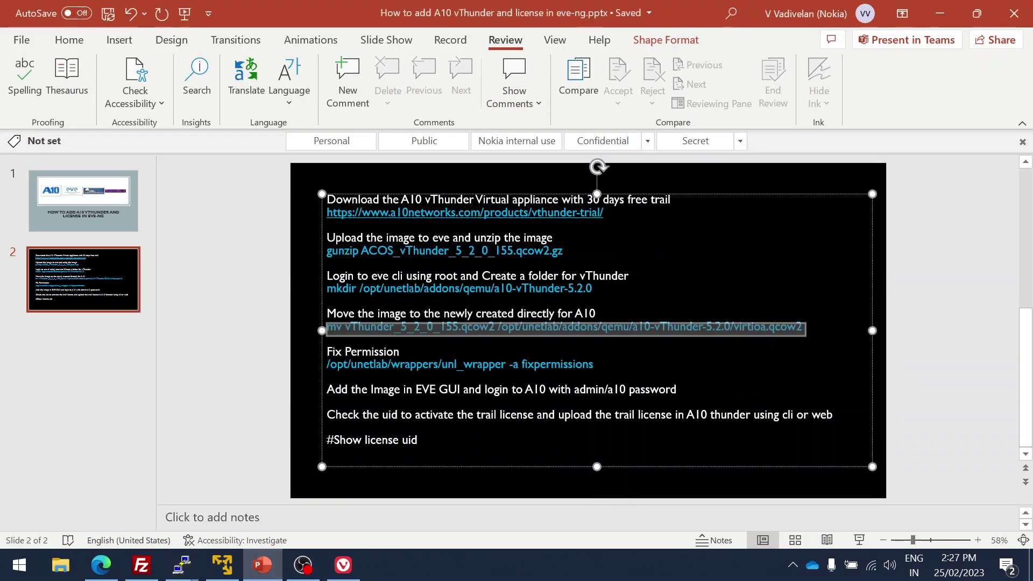
Present the setup slide full screen, then return to the vThunder license activation page
click(858, 540)
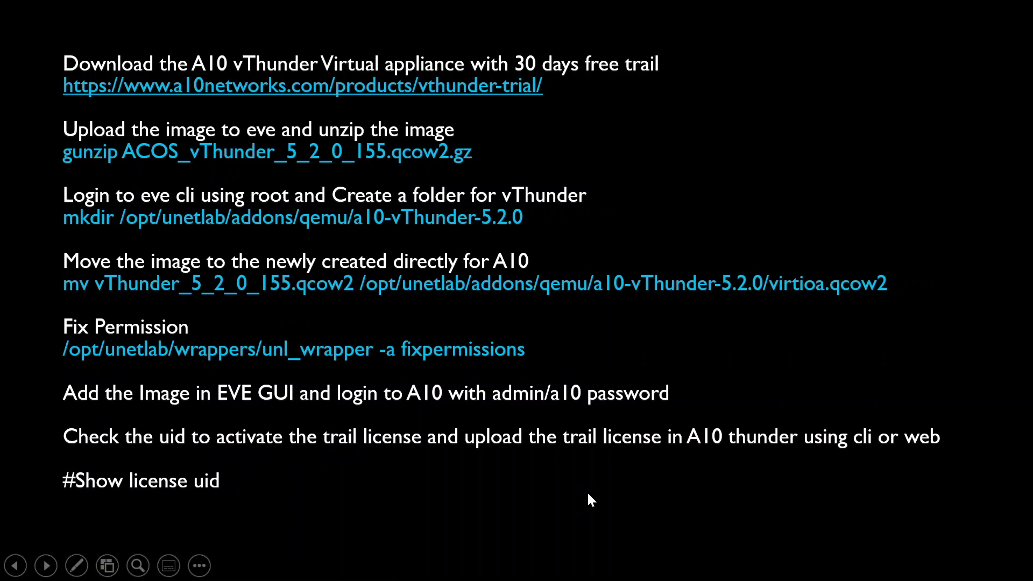
key(alt+Tab)
click(464, 386)
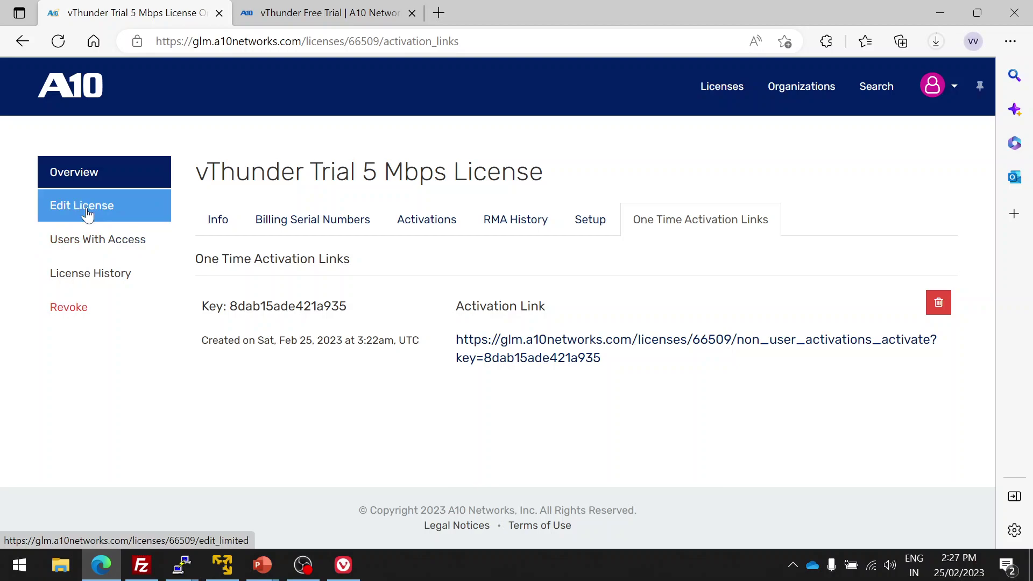
Review the license's users, the Licenses list and the vThunder Free Trial page, then minimize Edge
click(110, 249)
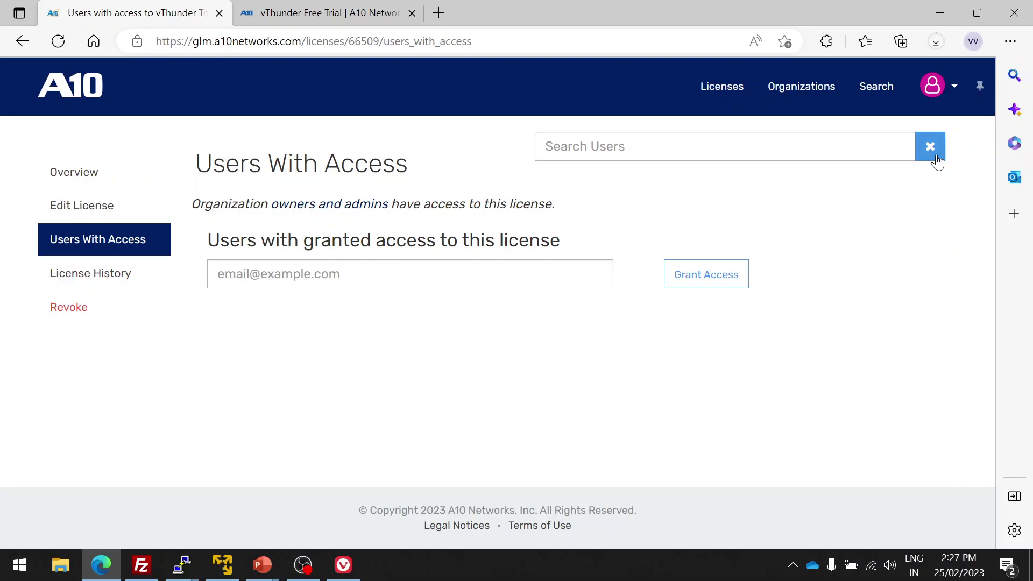
click(741, 97)
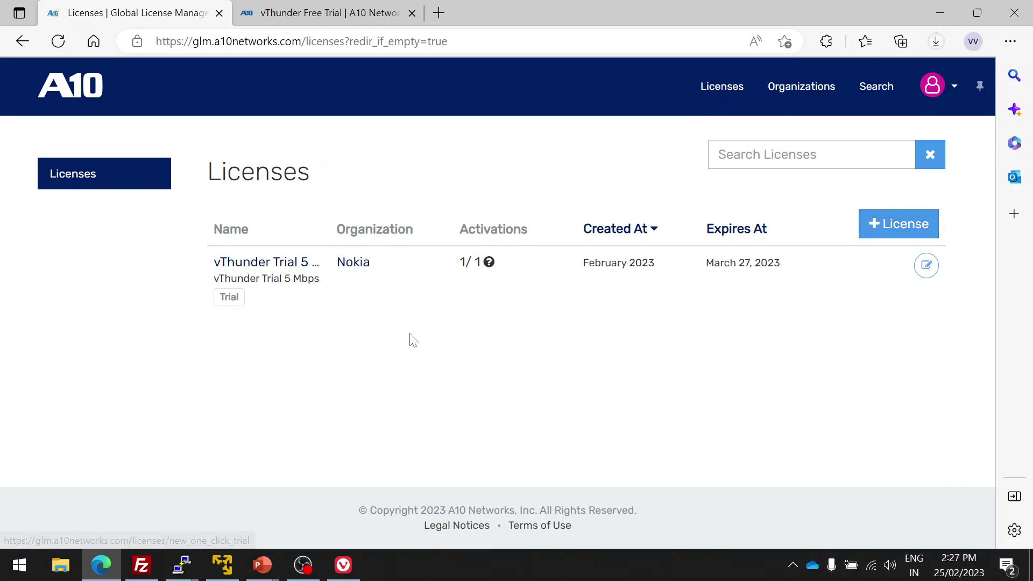
click(267, 12)
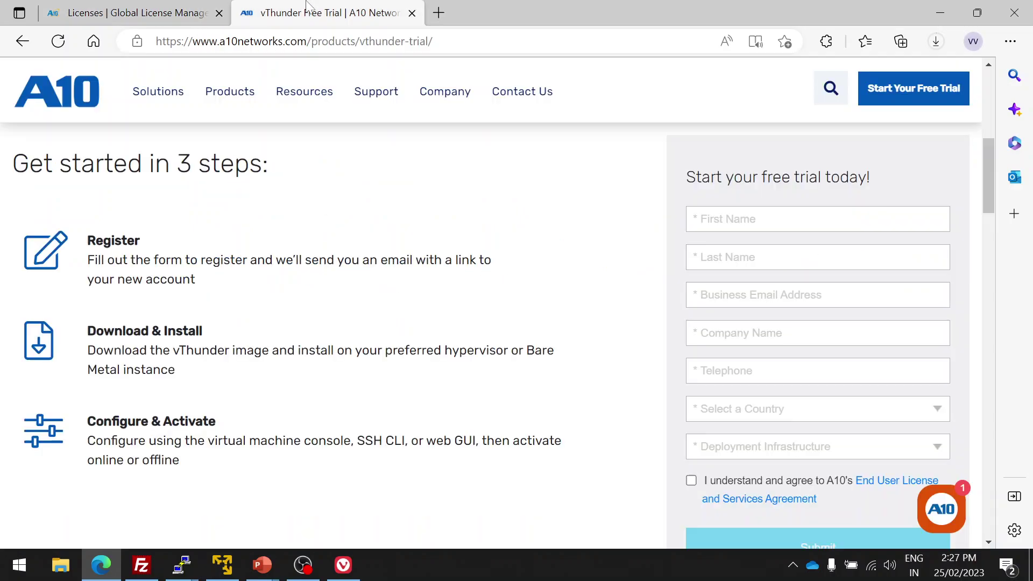
click(938, 13)
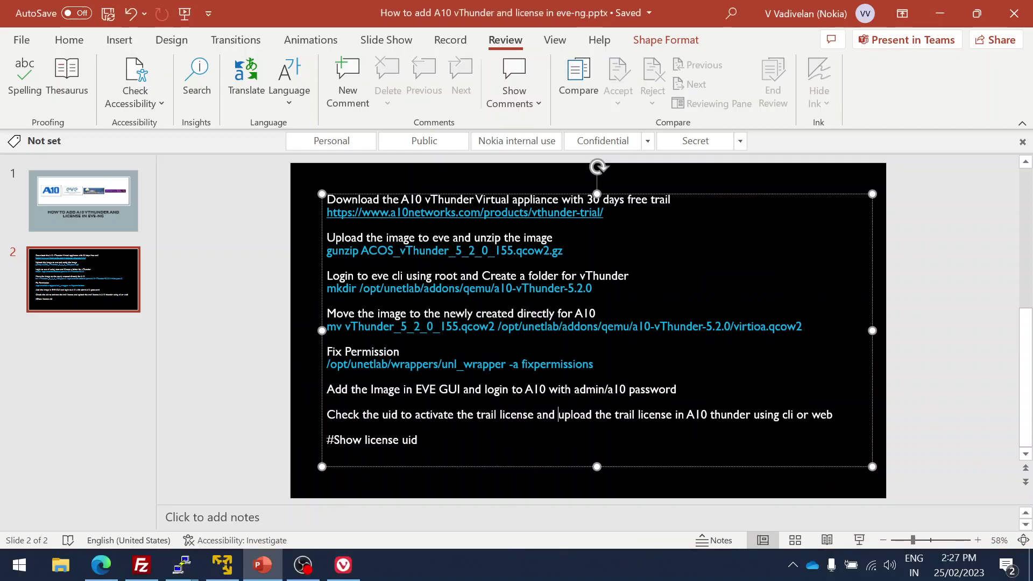
Bring up the A10 console beside the slide and submit the admin login name
click(128, 351)
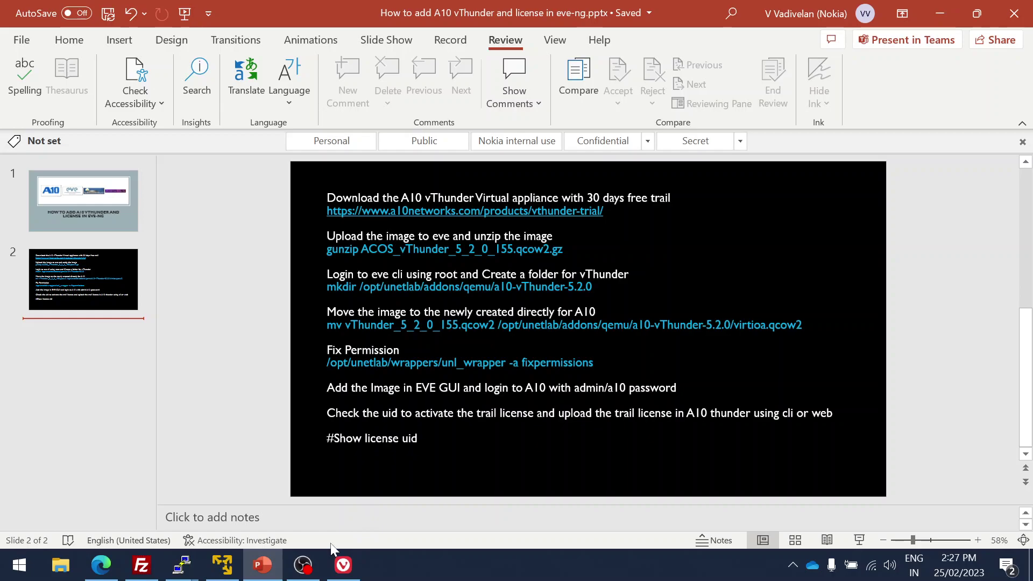
mouse_move(182, 565)
click(270, 512)
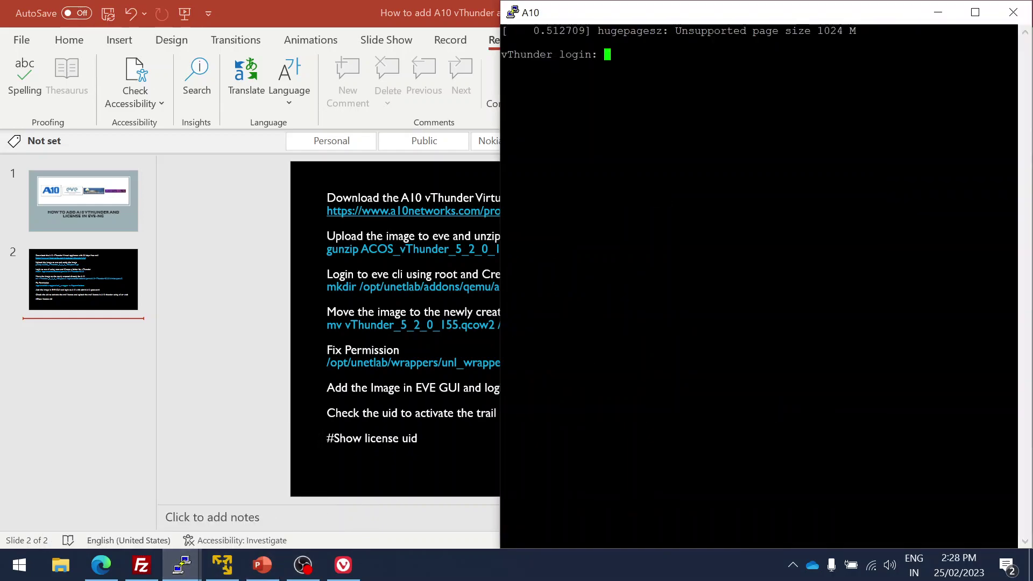
text(adm)
text(in)
key(Return)
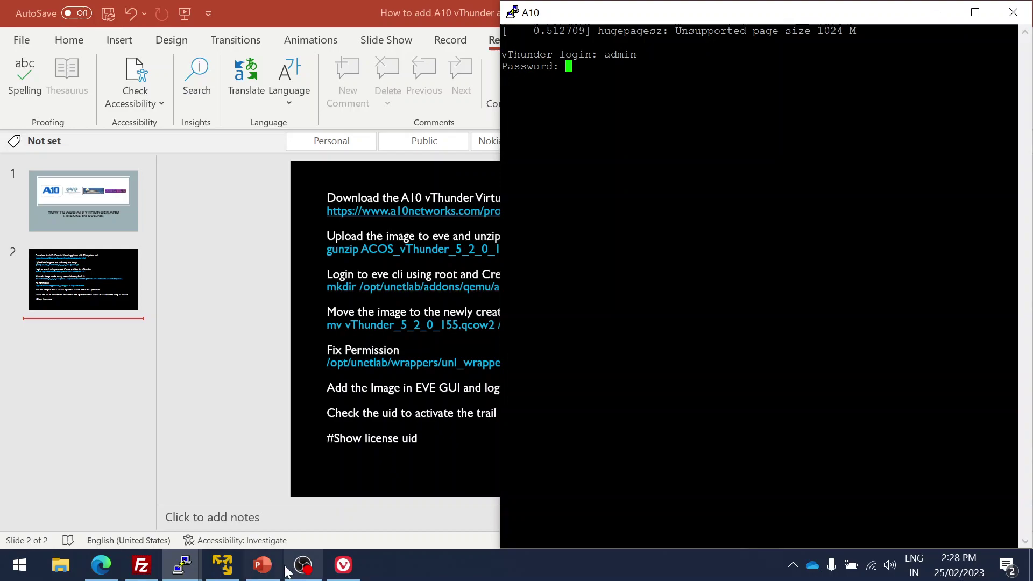
click(265, 565)
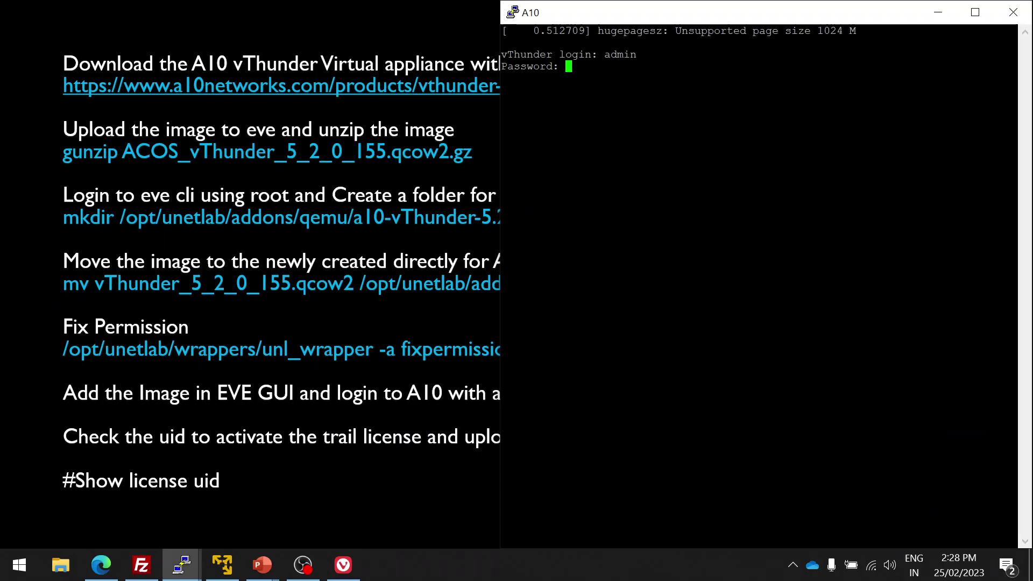
Enter the admin password and check whether the LOADING prompt has changed
key(Return)
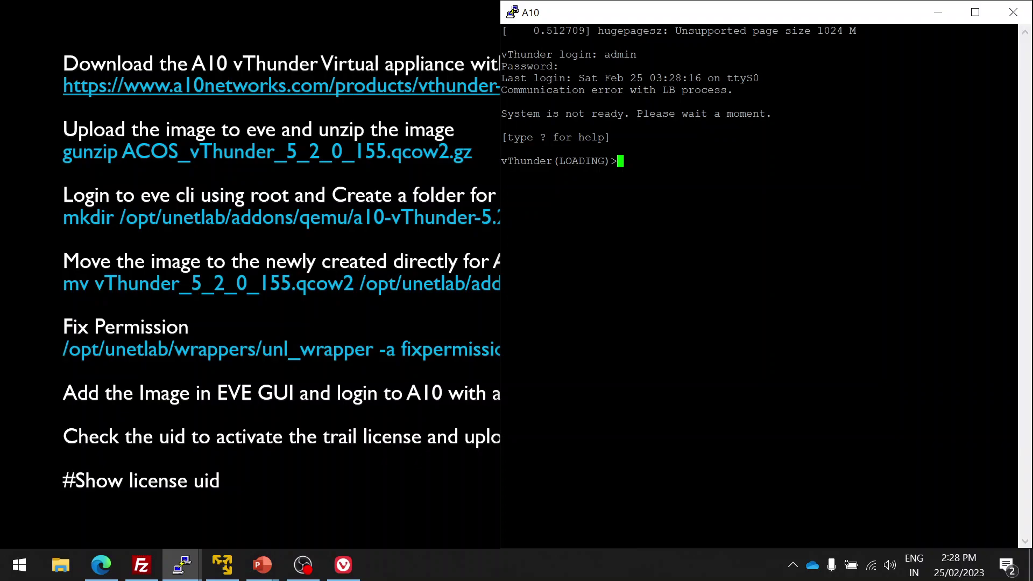
double_click(581, 161)
key(Return)
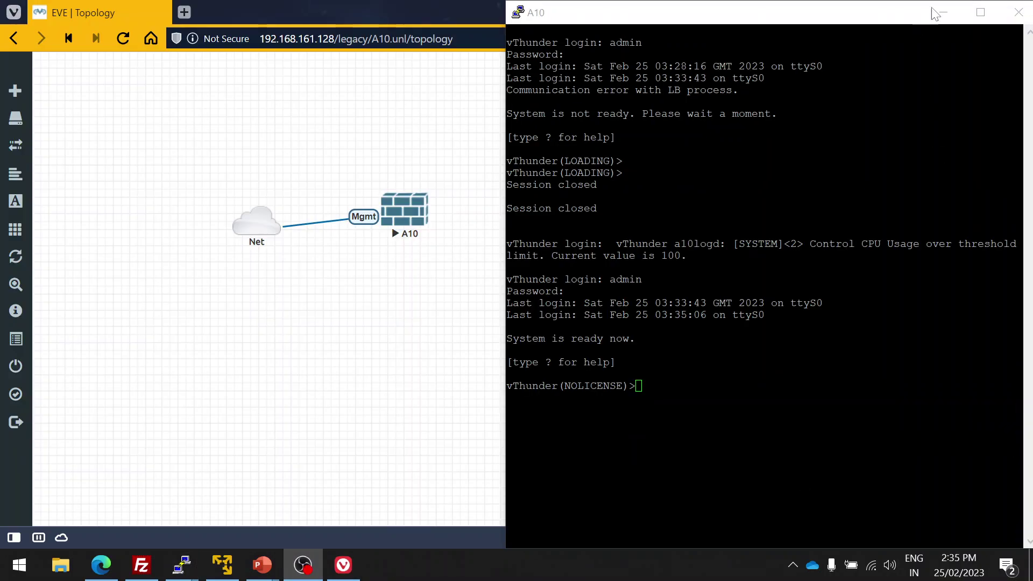
Run 'show int brief' on the ready vThunder to list the interface summary
click(1012, 407)
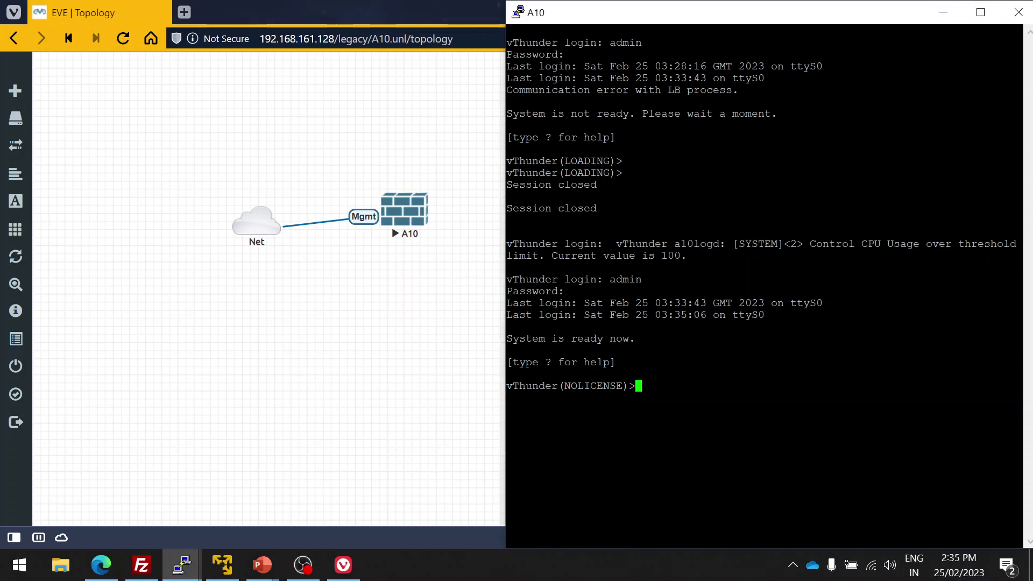
key(Return)
key(Return)
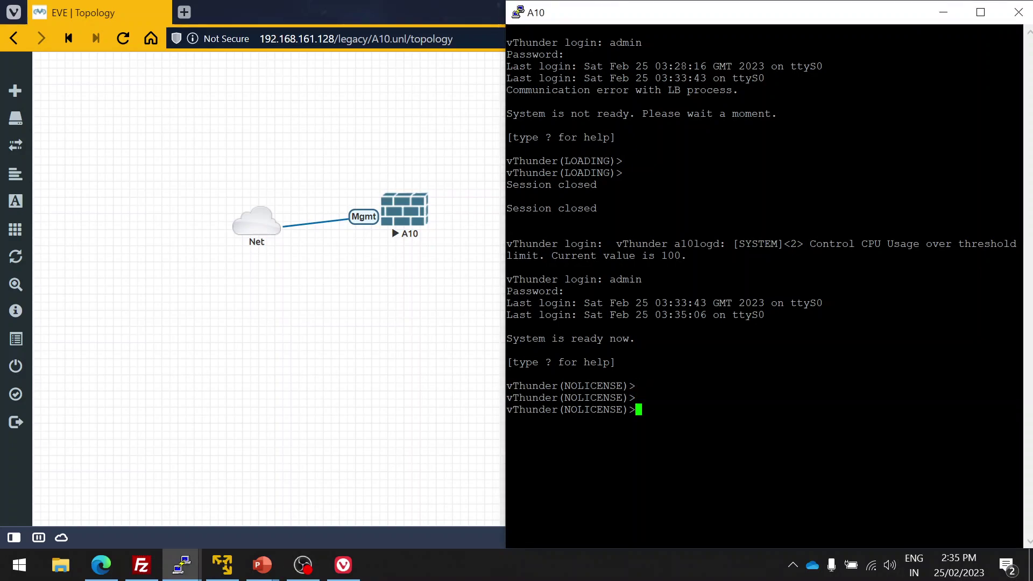
text(show int br)
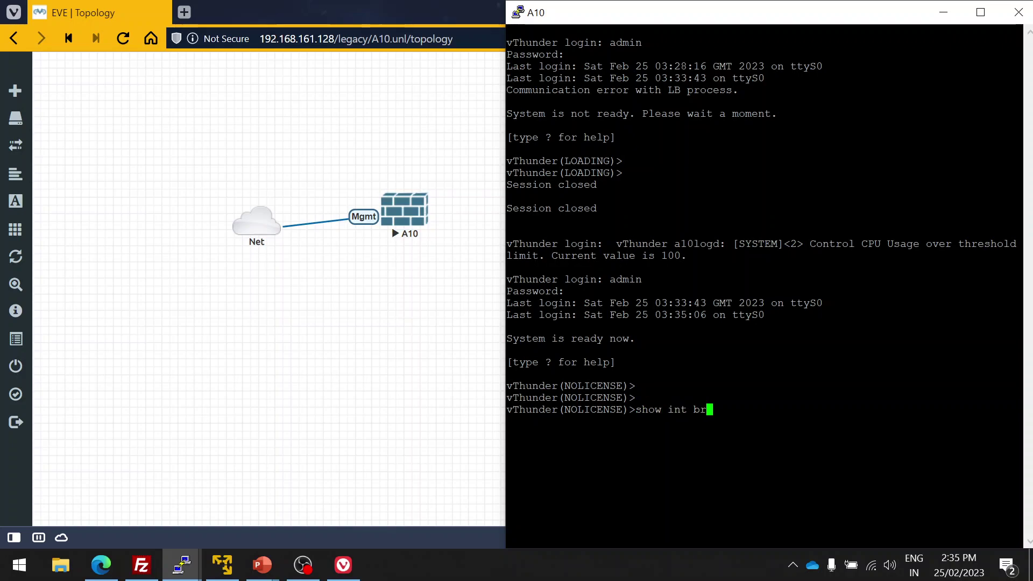
text(i)
key(Tab)
key(Return)
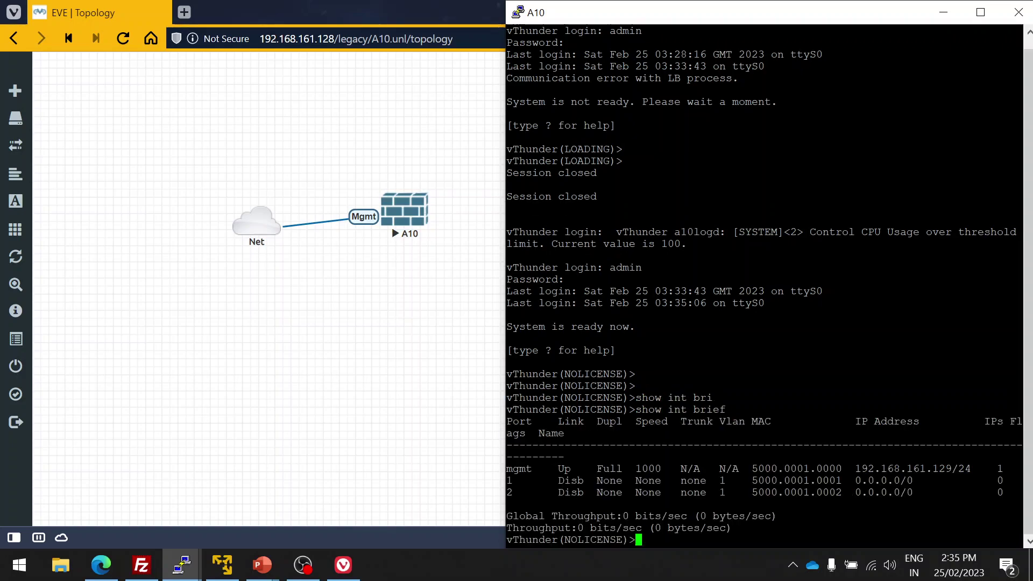
Run 'show config' to display the current configuration with DHCP management
key(Return)
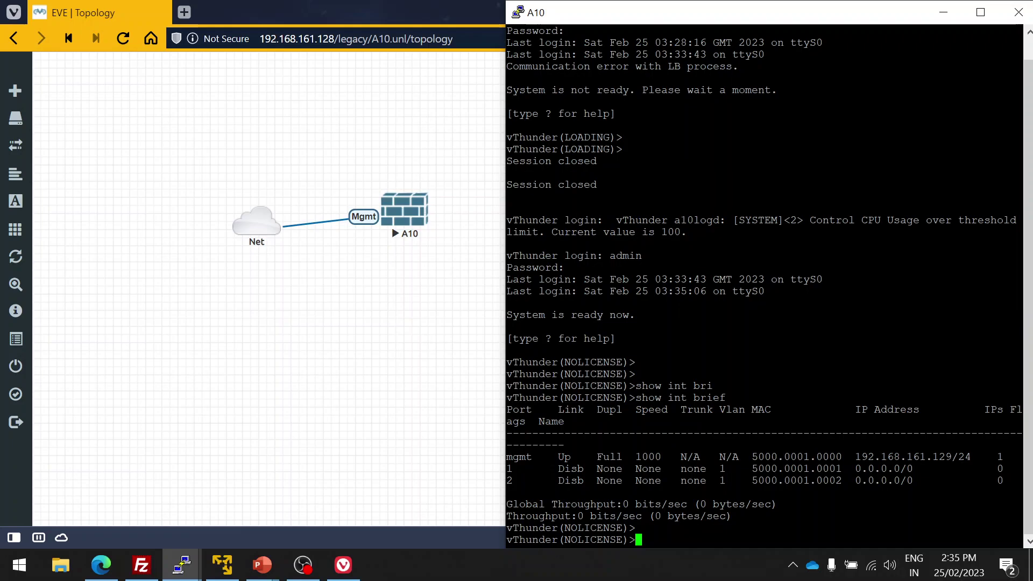
text(show run c)
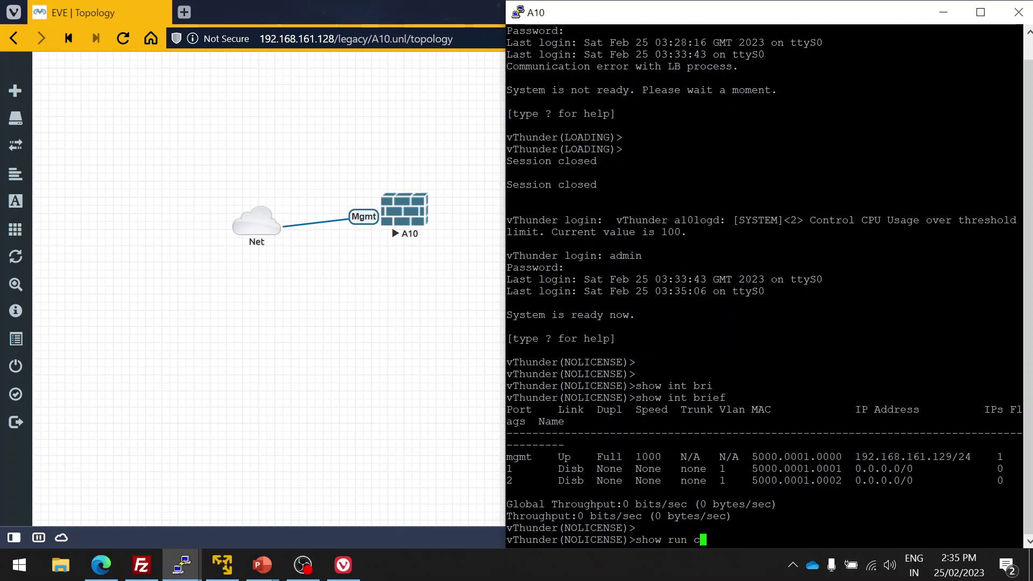
text(on)
key(Return)
text(show conf)
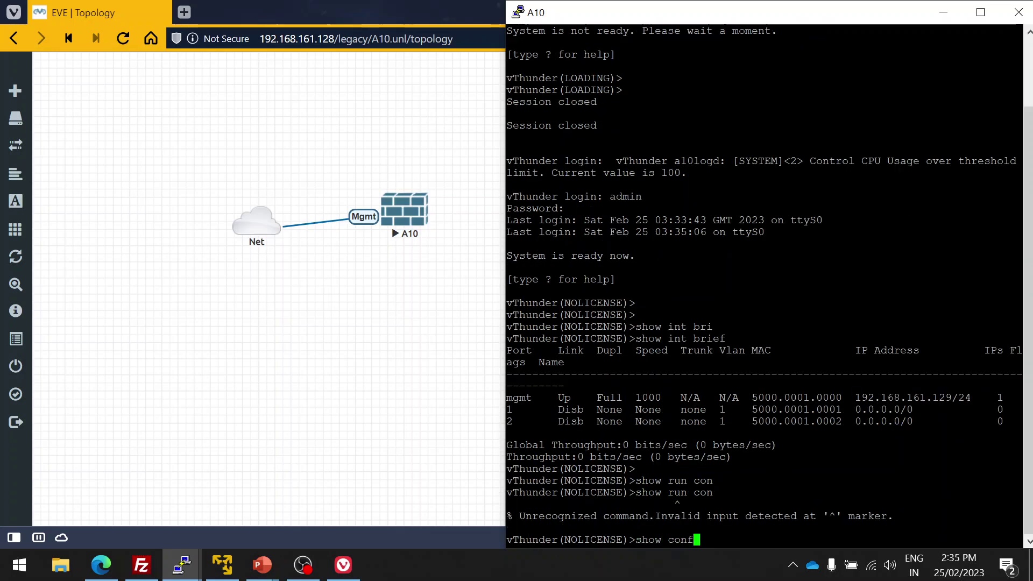
key(Return)
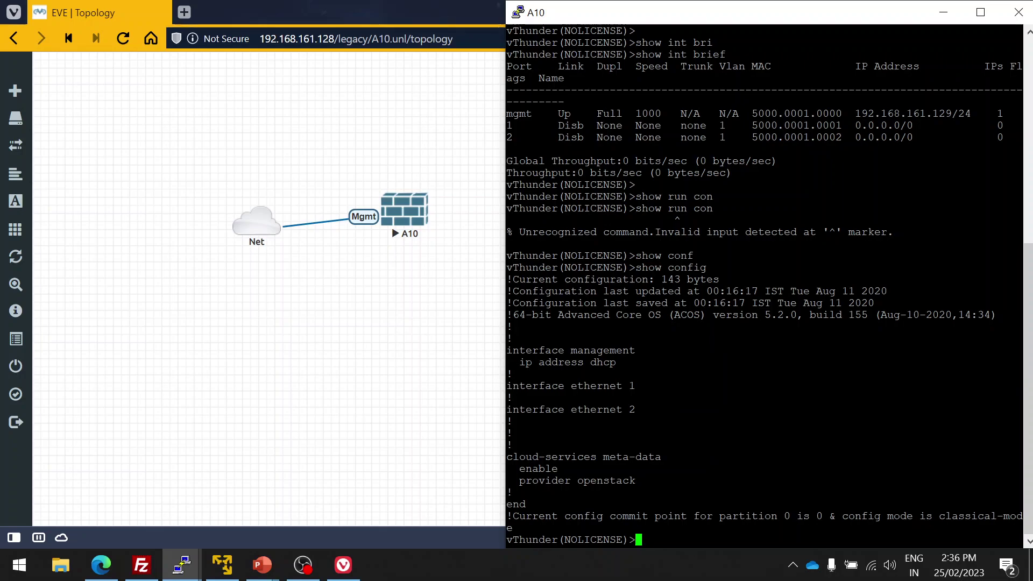
text(en)
Enter privileged mode with 'enable' and an empty password, then global config with 'conf t'
key(Tab)
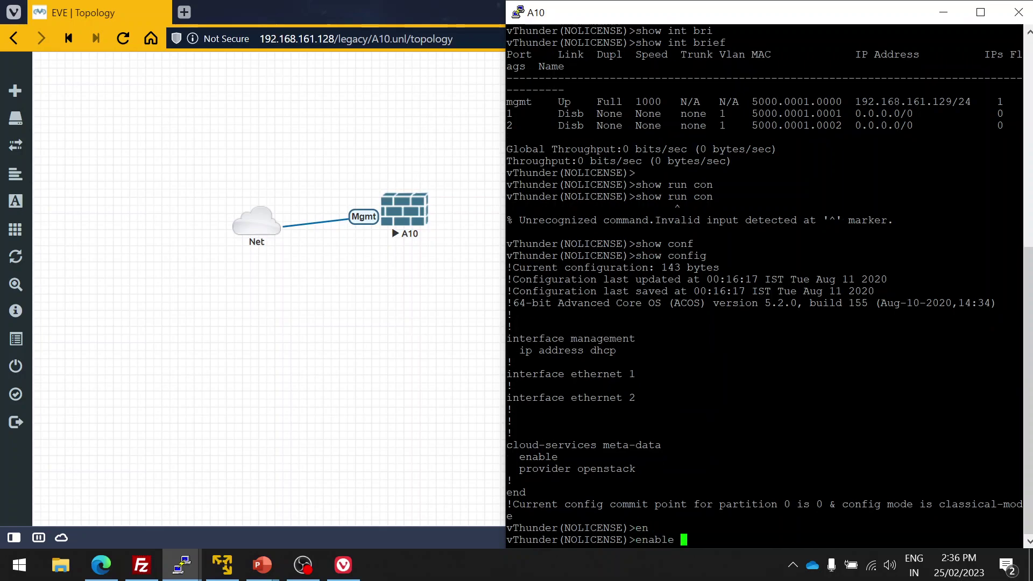
key(Return)
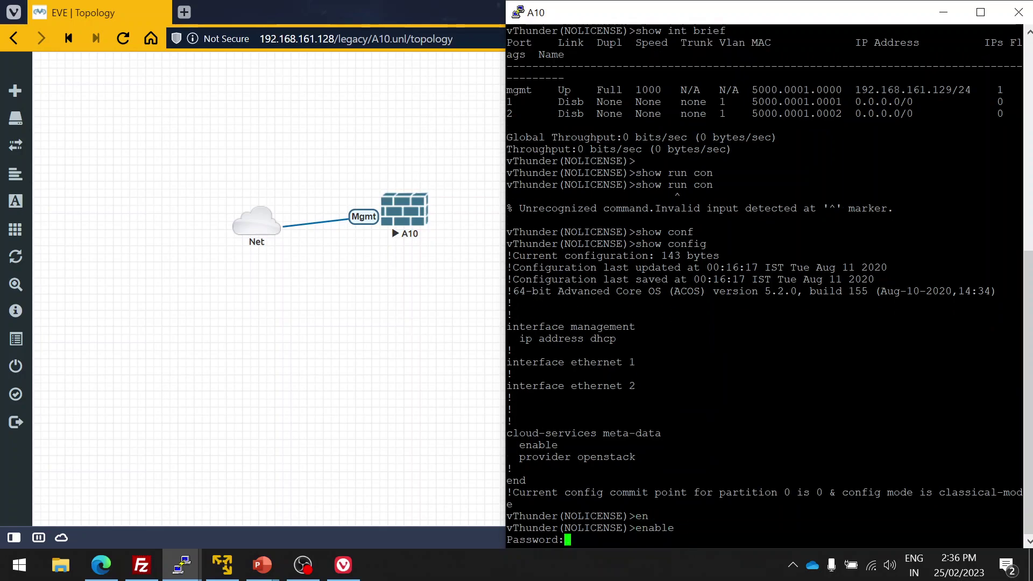
key(Return)
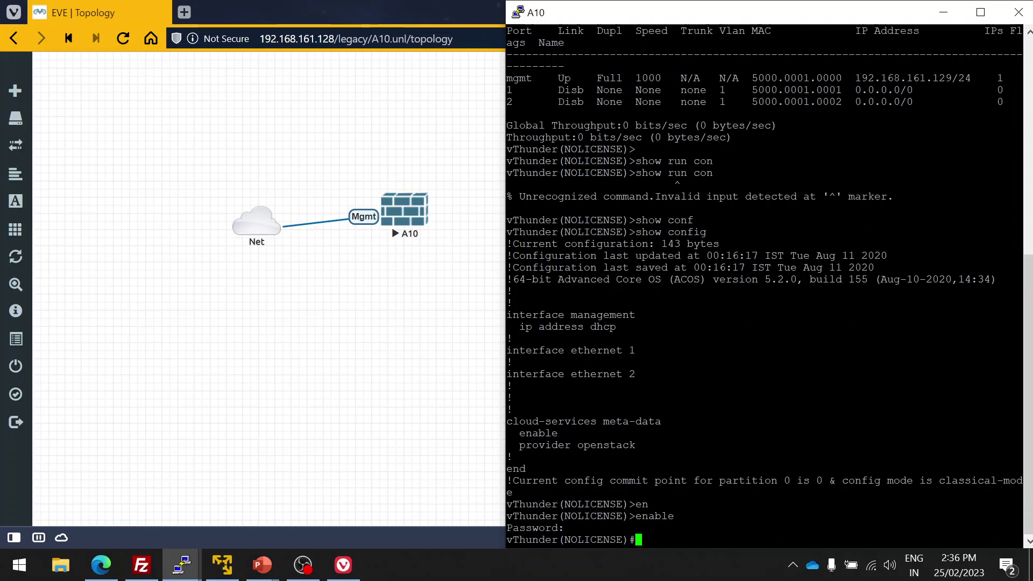
text(int ma)
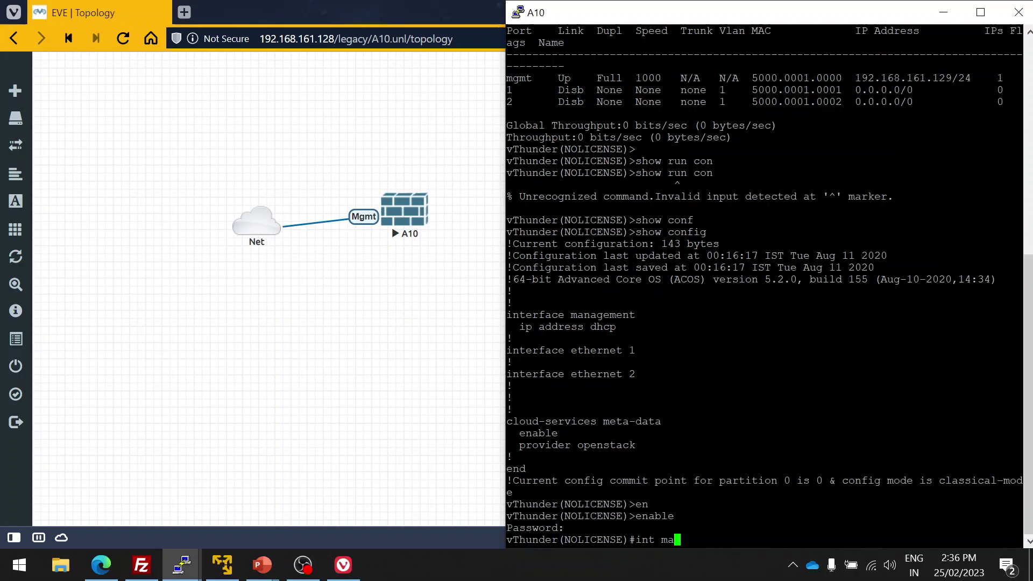
key(BackSpace)
key(BackSpace)
key(BackSpace)
key(BackSpace)
key(BackSpace)
text(i)
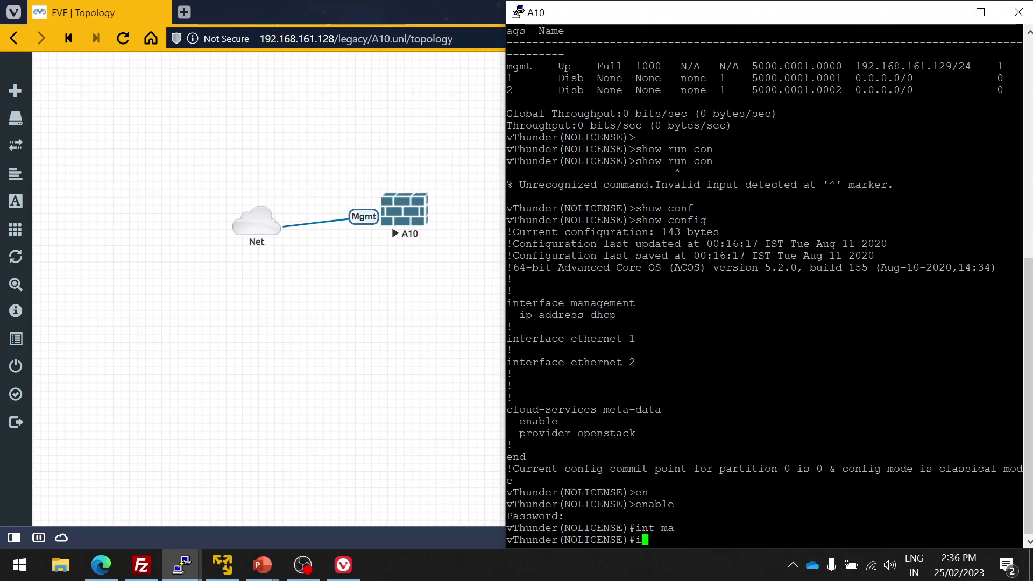
key(BackSpace)
text(conf t)
key(Return)
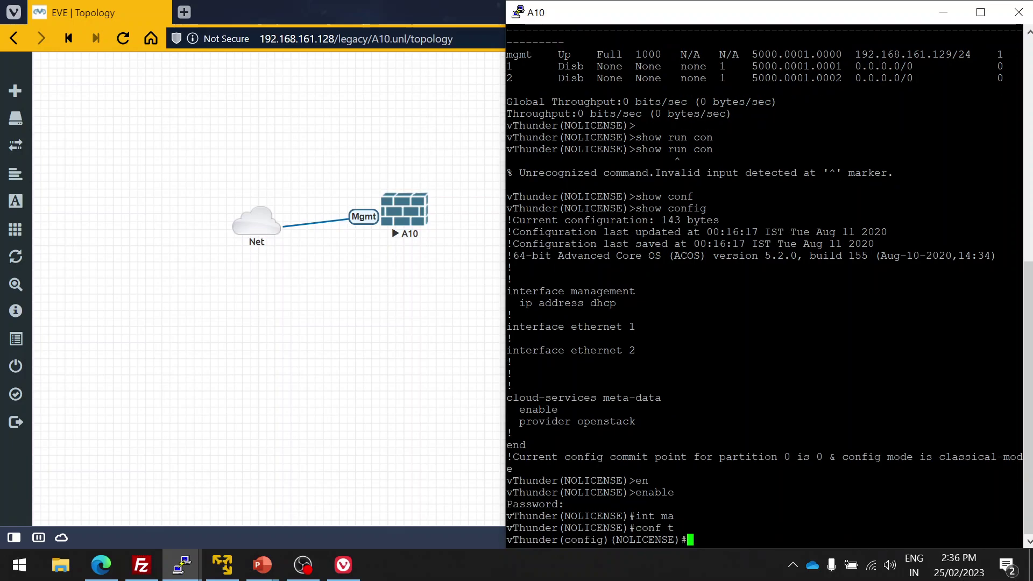
text(int)
Under 'interface management', set the management address with 'ip address dhcp'
key(Tab)
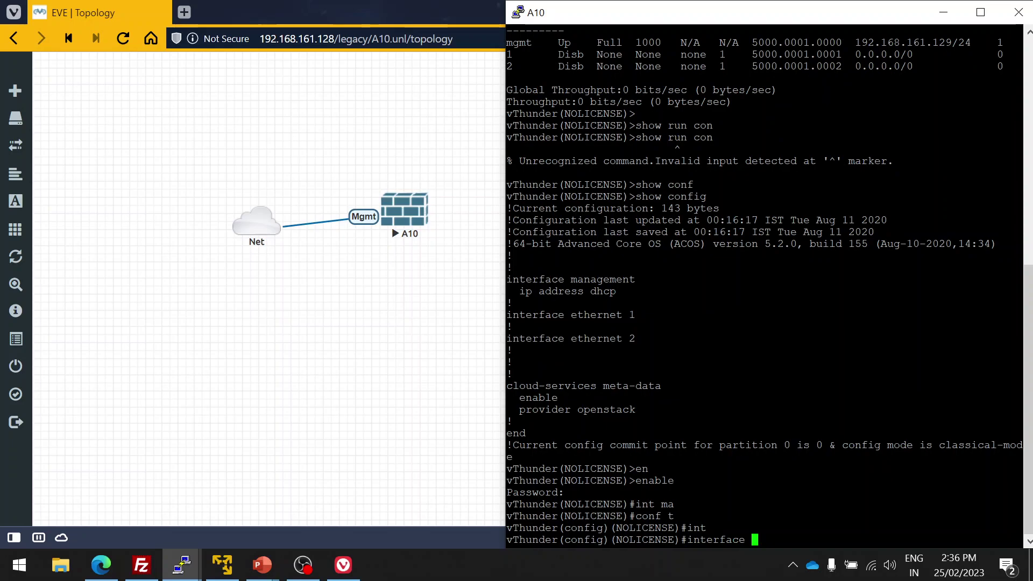
text(ma)
key(Tab)
key(Return)
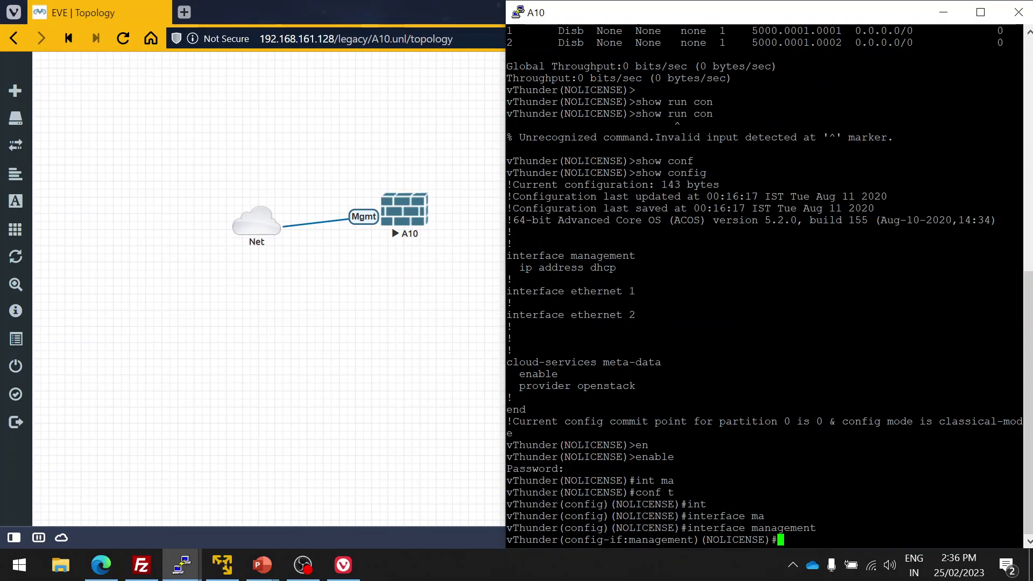
text(ip)
key(Tab)
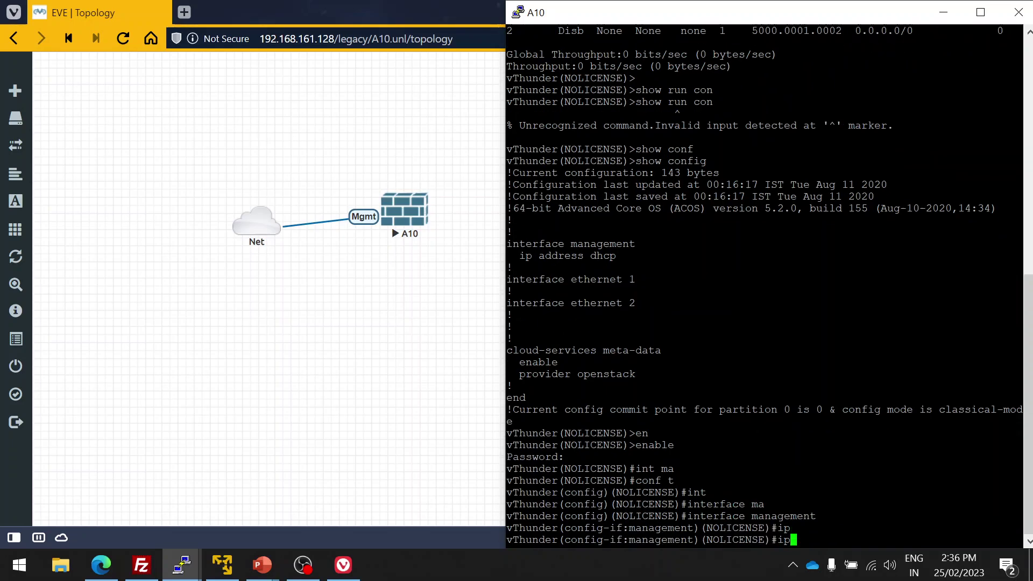
text(dh)
key(Tab)
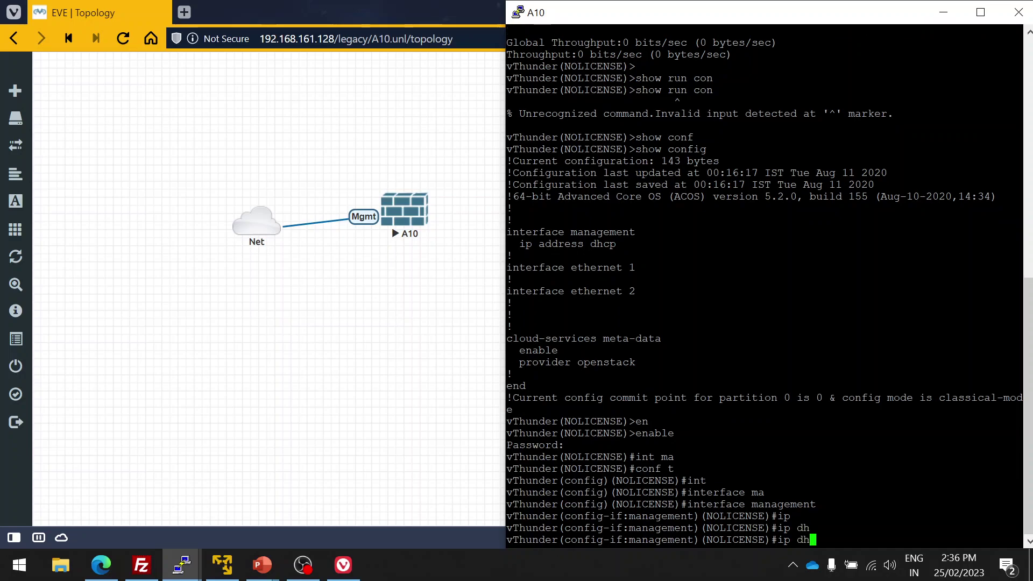
text(cp)
key(Return)
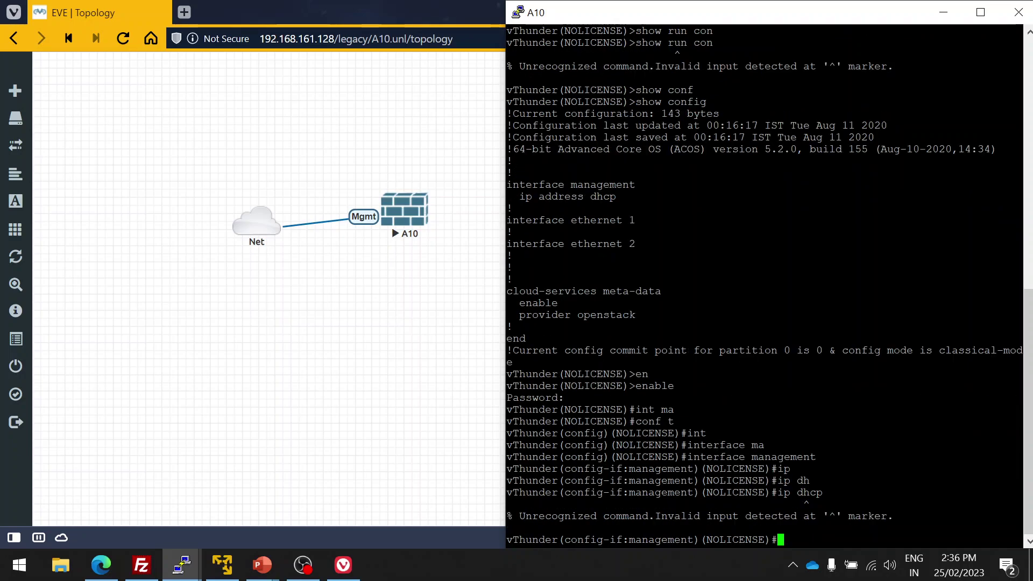
text(ip add dh)
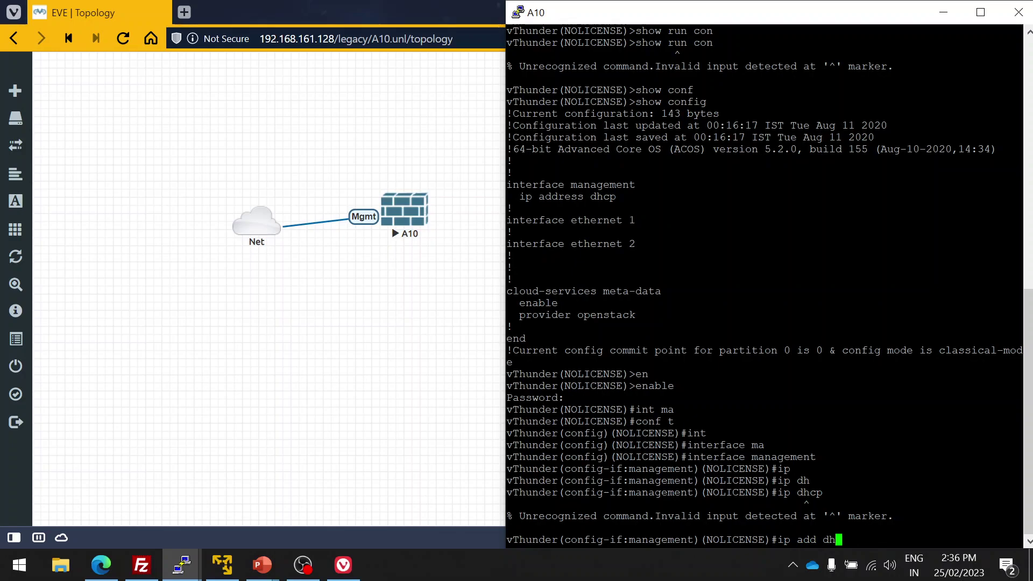
key(Tab)
text(cp)
key(Return)
text(ip )
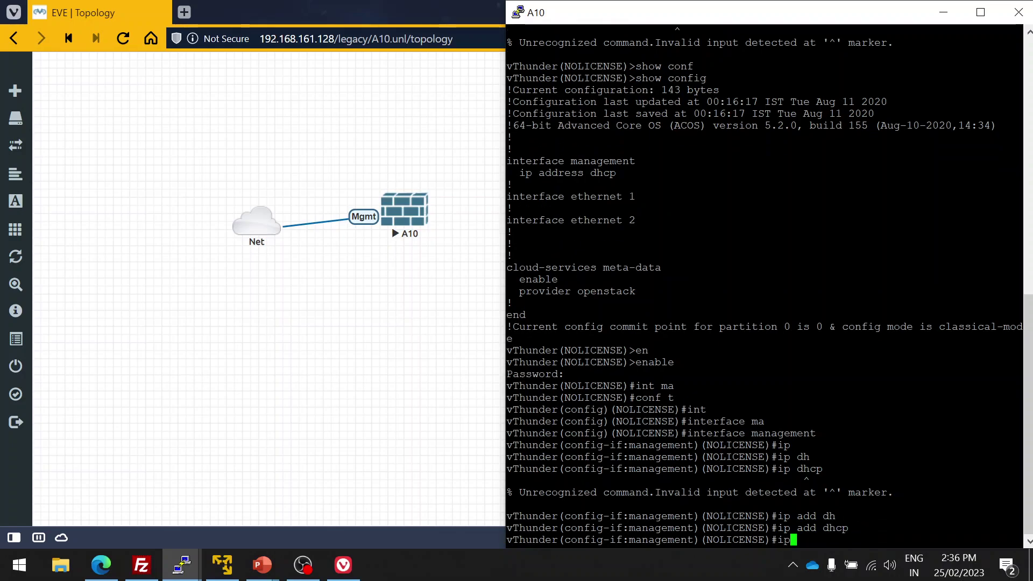
text(de)
Set the default gateway with 'ip default-gateway 192.168.161.2'
key(Tab)
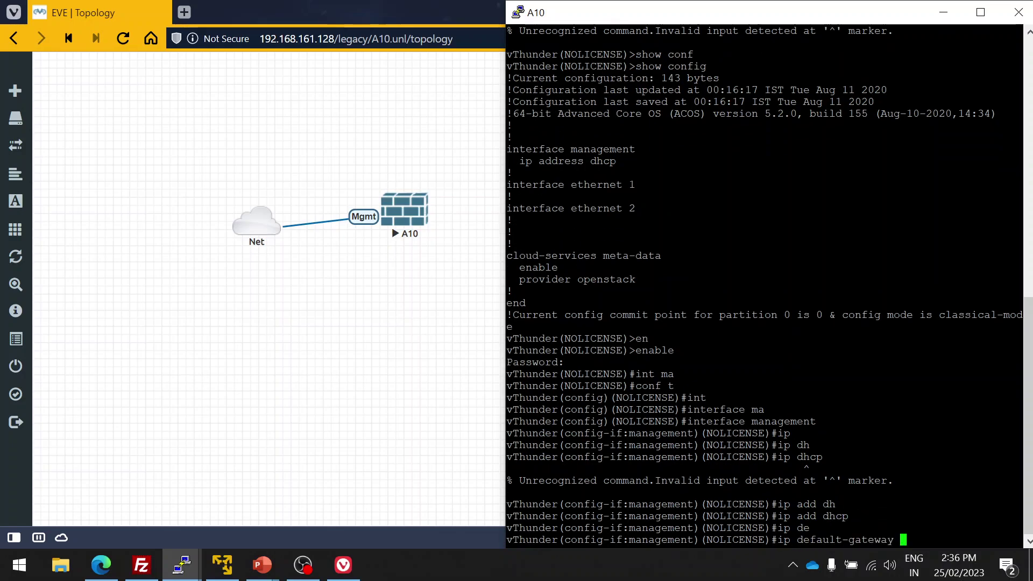
text(19)
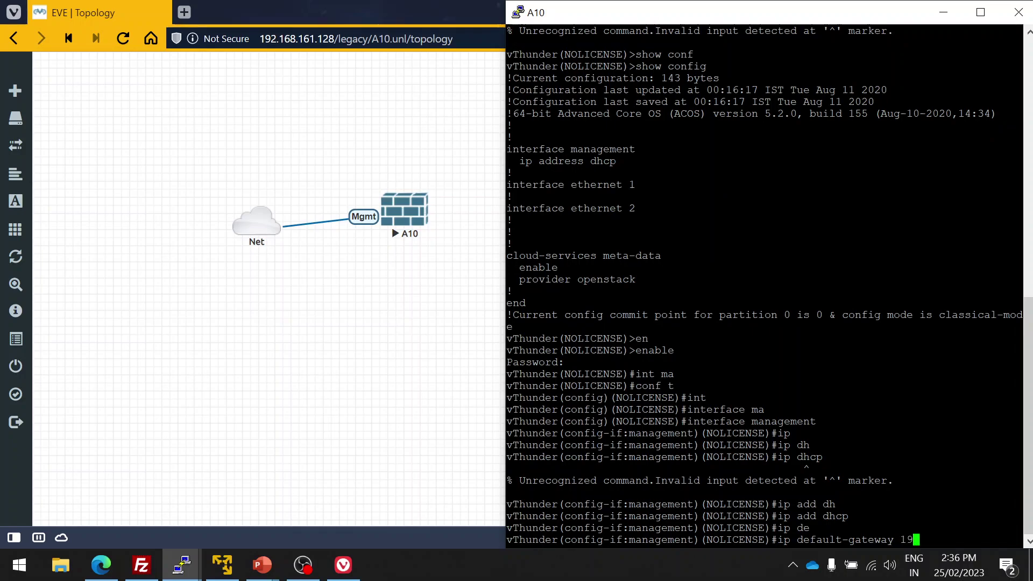
text(.)
key(BackSpace)
text(2.168.1)
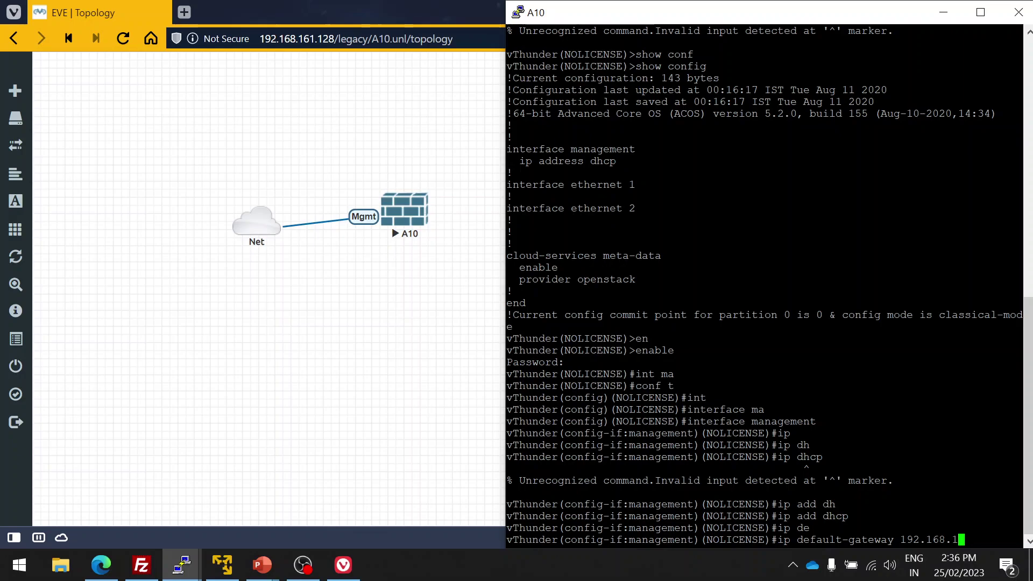
text(61.2)
key(Return)
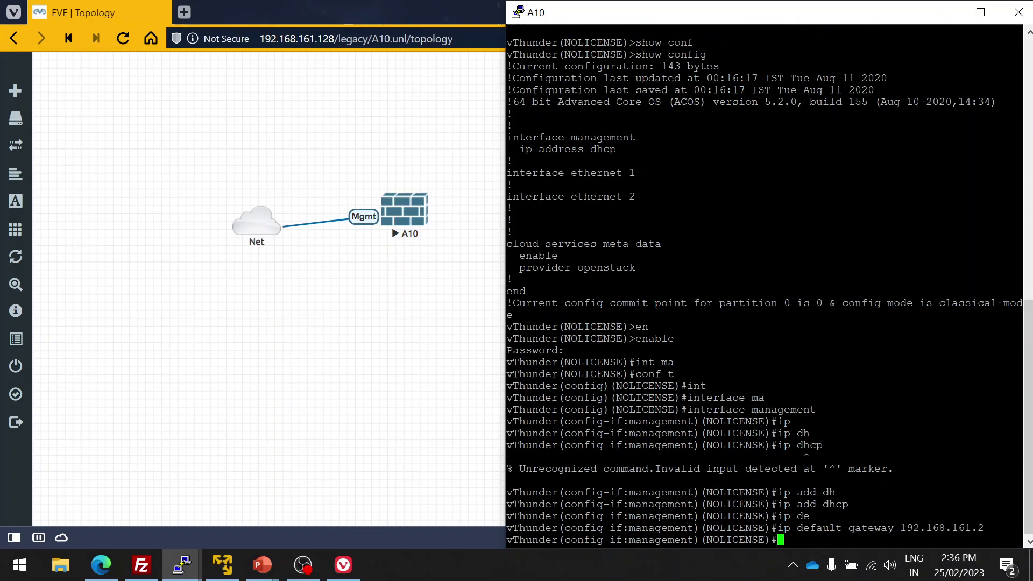
key(Return)
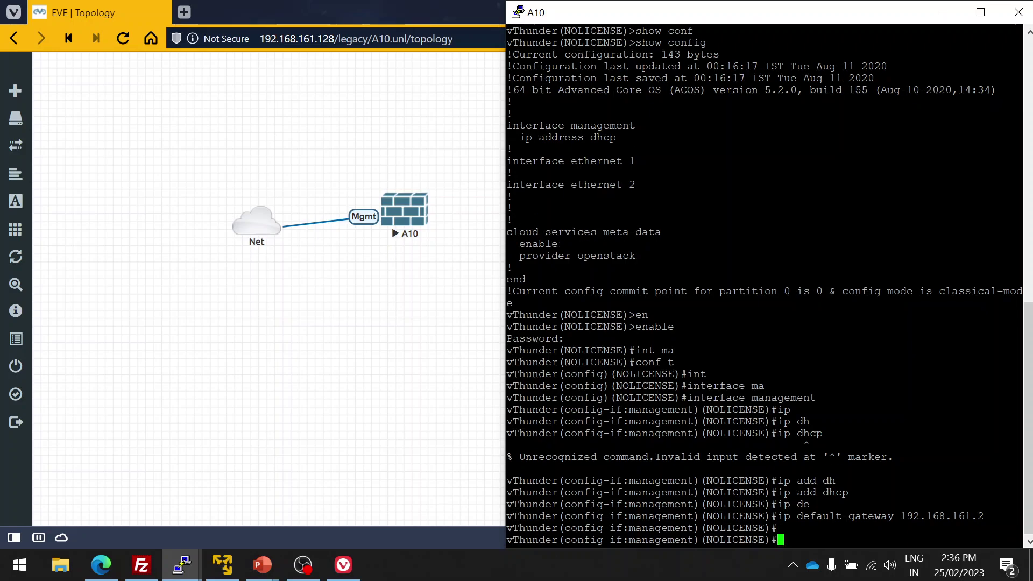
text(?)
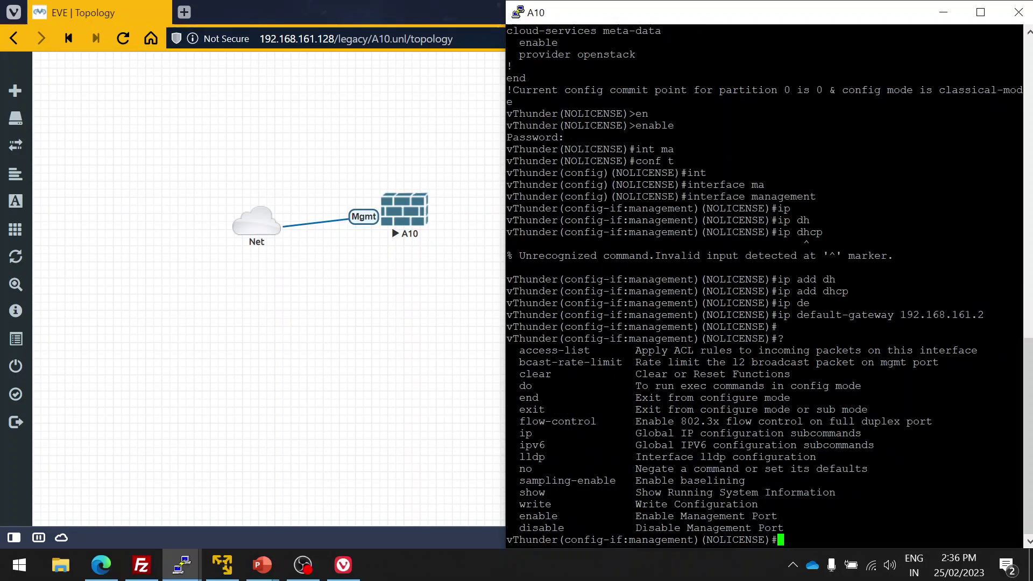
text(i)
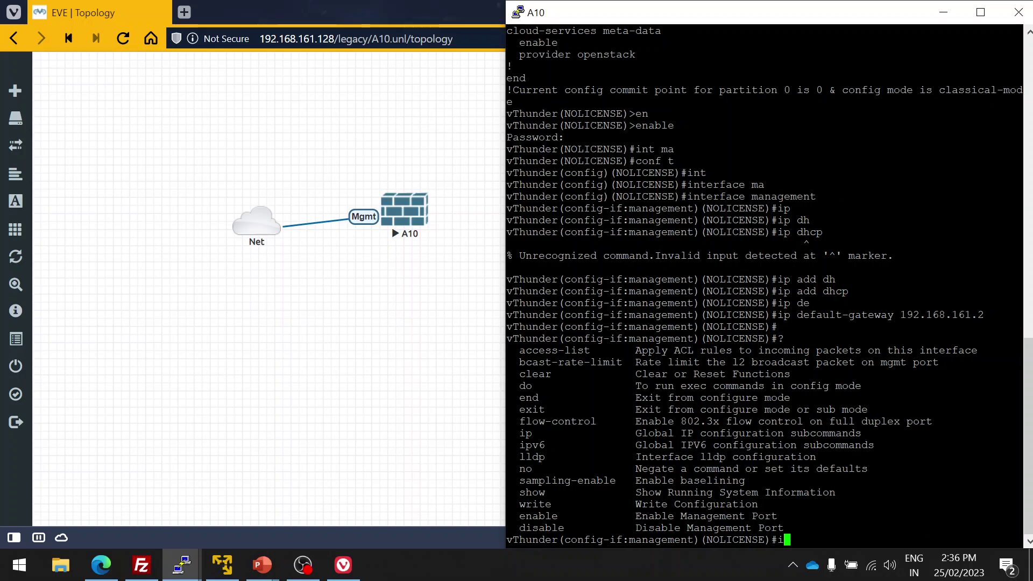
text(p ?)
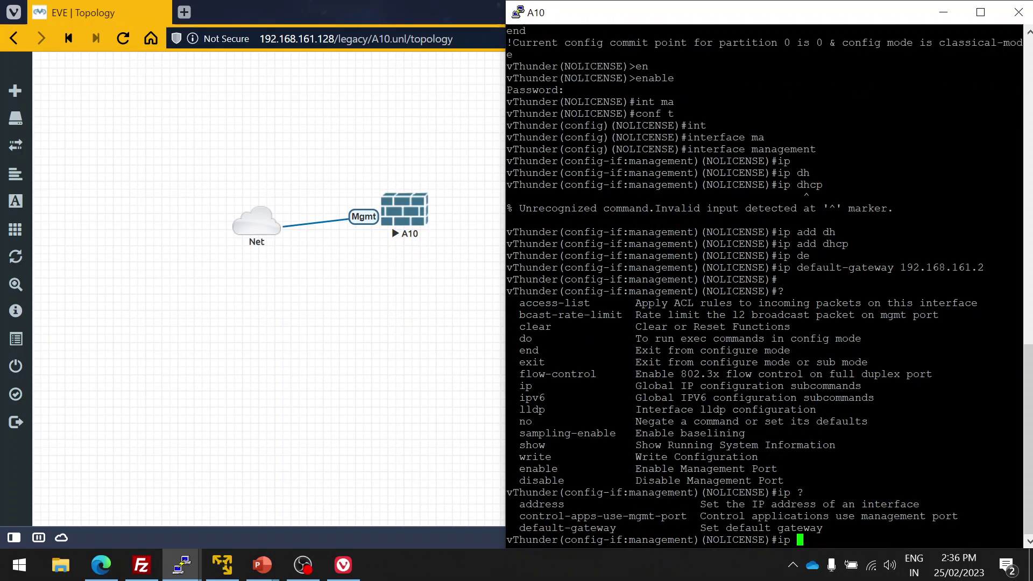
Enable 'ip control-apps-use-mgmt-port' on the management interface
double_click(602, 515)
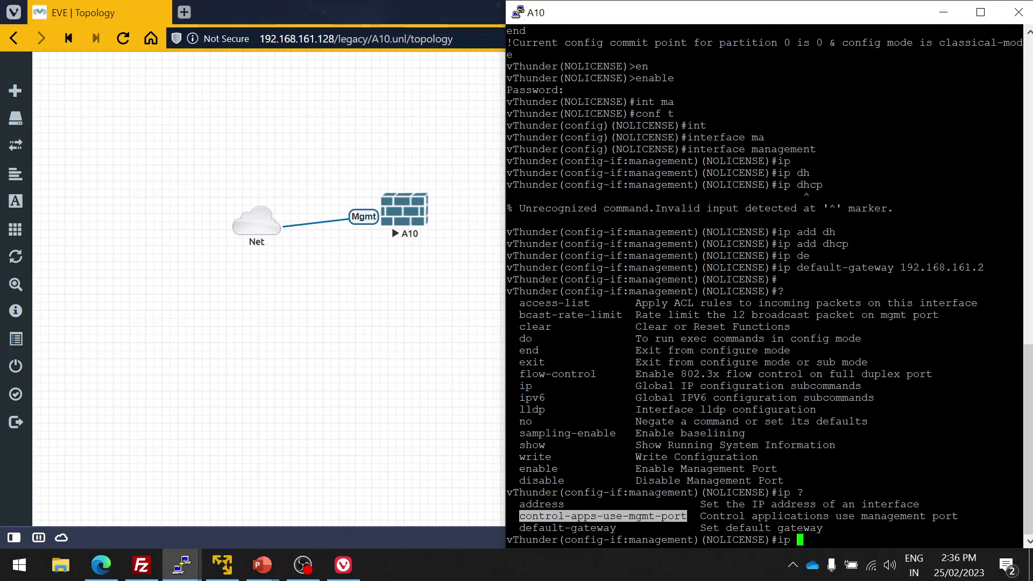
click(601, 515)
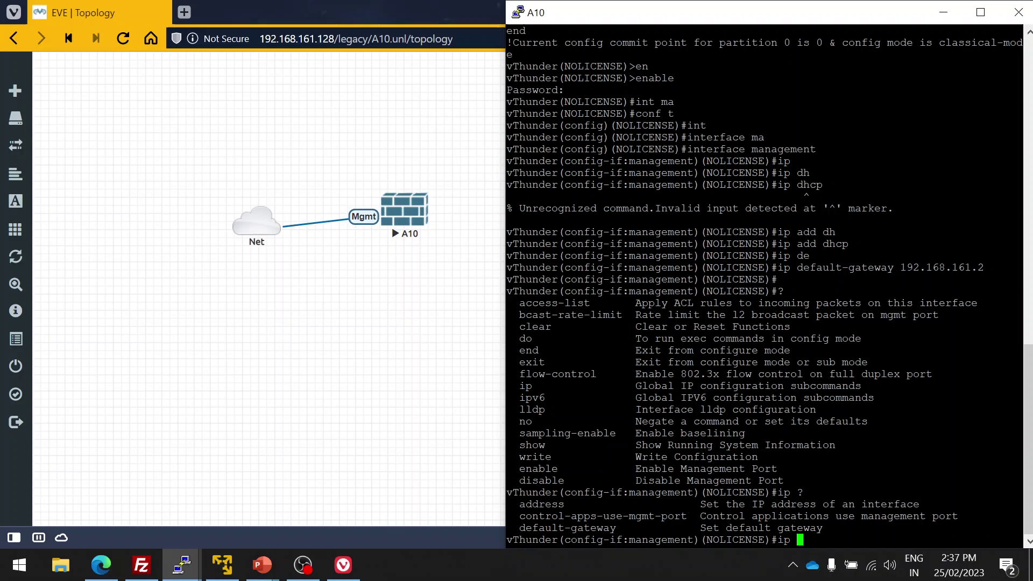
text(control-apps-use-mgmt-port)
key(Return)
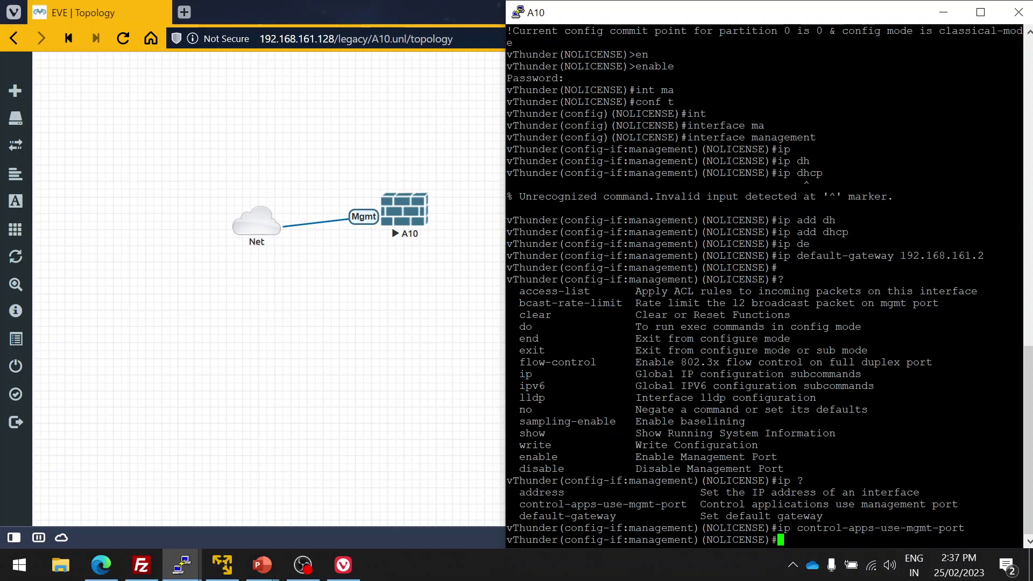
key(Return)
key(Return)
text(cd)
Type 'exit' to return to global configuration mode
key(BackSpace)
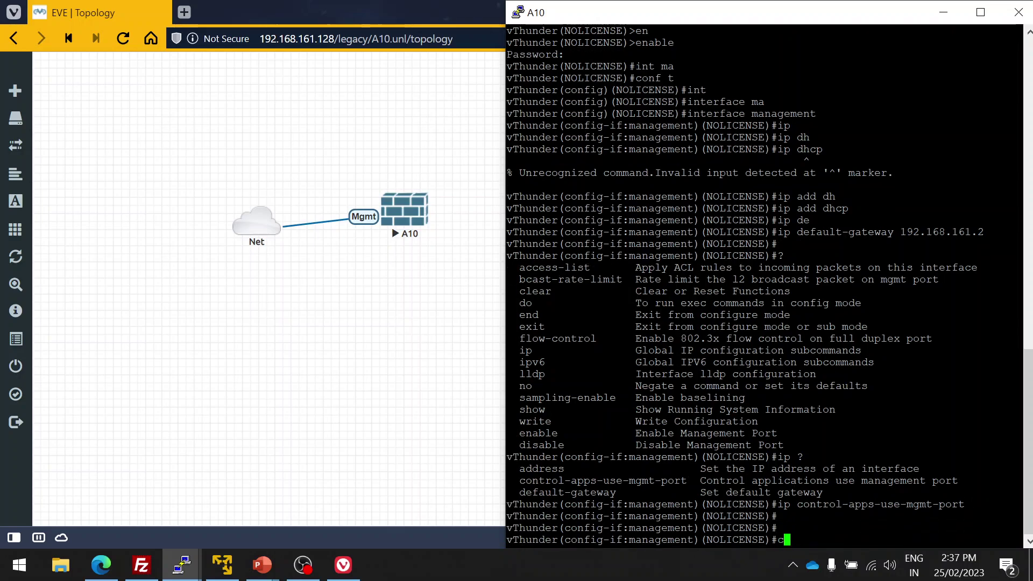
key(BackSpace)
text(exit)
key(Return)
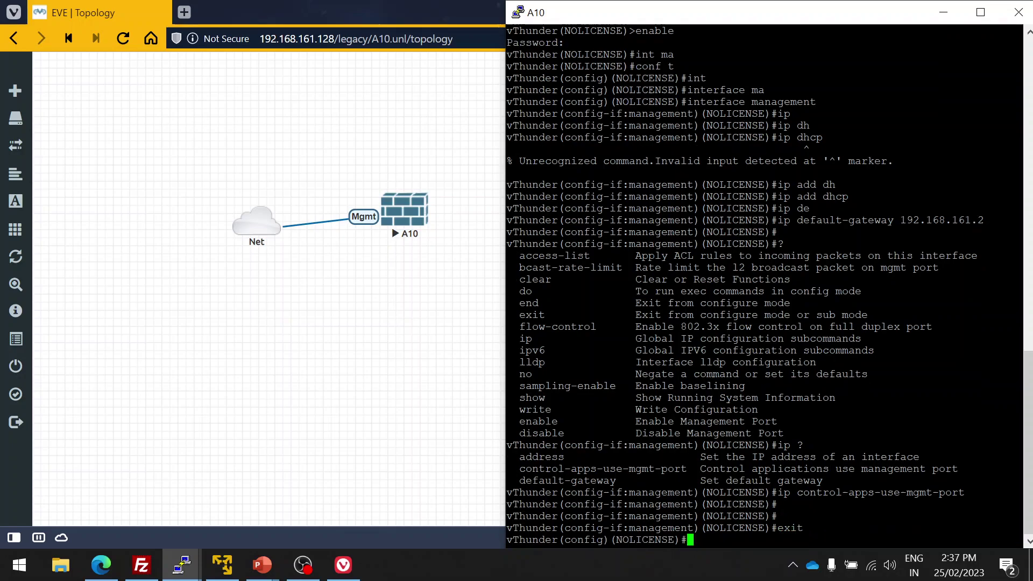
text(ip )
text(d)
Ping gateway 192.168.161.2 with 0% loss, then ping 8.8.8.8, which is unreachable
key(Tab)
key(BackSpace)
key(BackSpace)
key(BackSpace)
key(BackSpace)
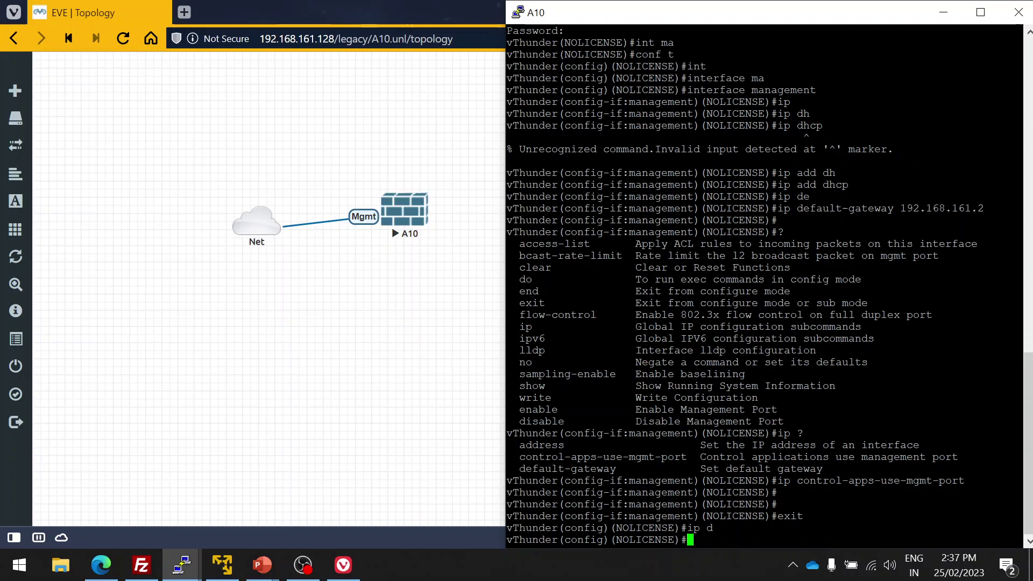
text(ping)
drag(901, 208, 984, 208)
right_click(983, 209)
key(Return)
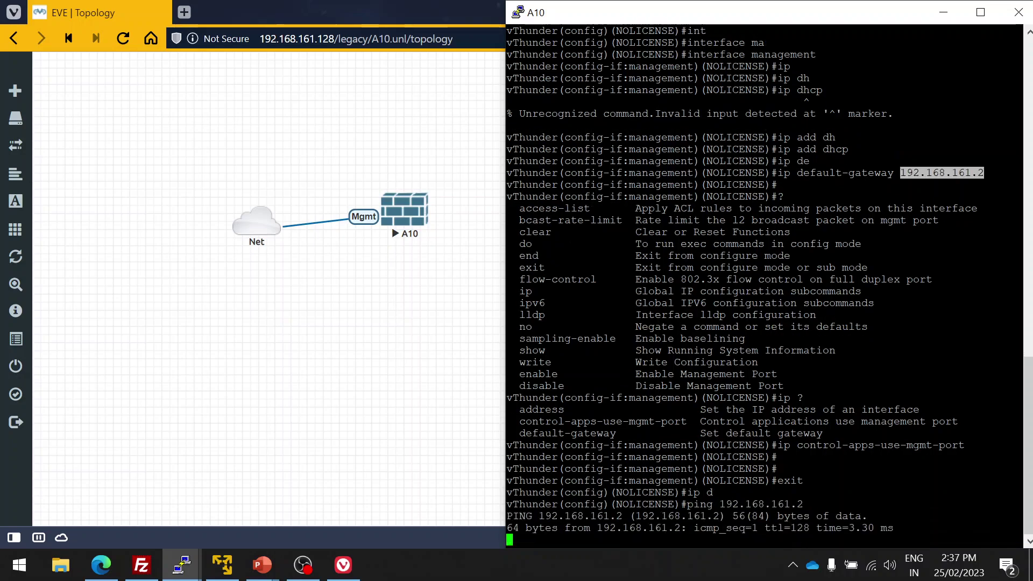
key(ctrl+c)
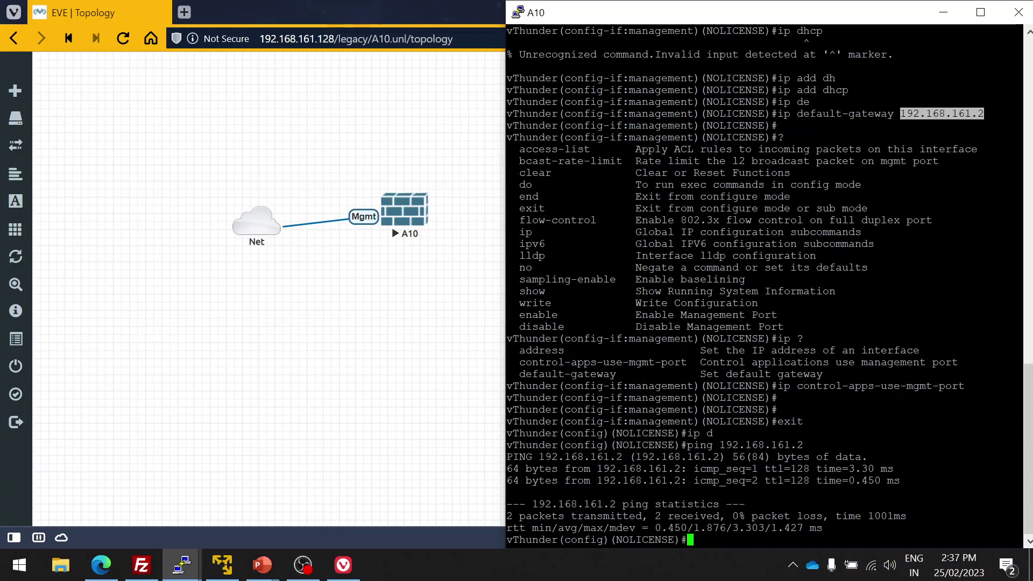
text(ping 8.8.8.8)
key(Return)
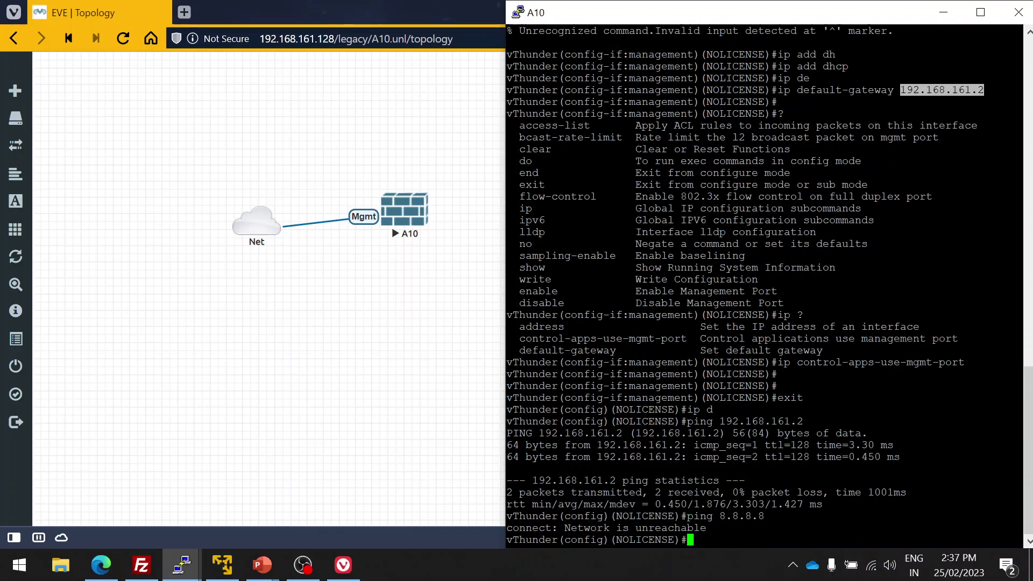
Type 'exit' to leave global configuration mode
key(Return)
key(Return)
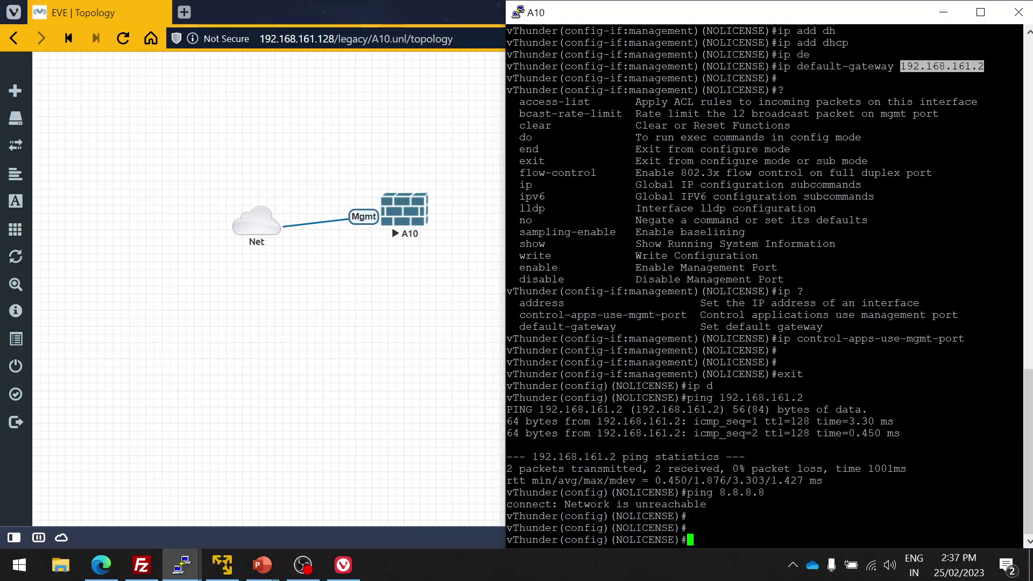
key(Return)
key(Return)
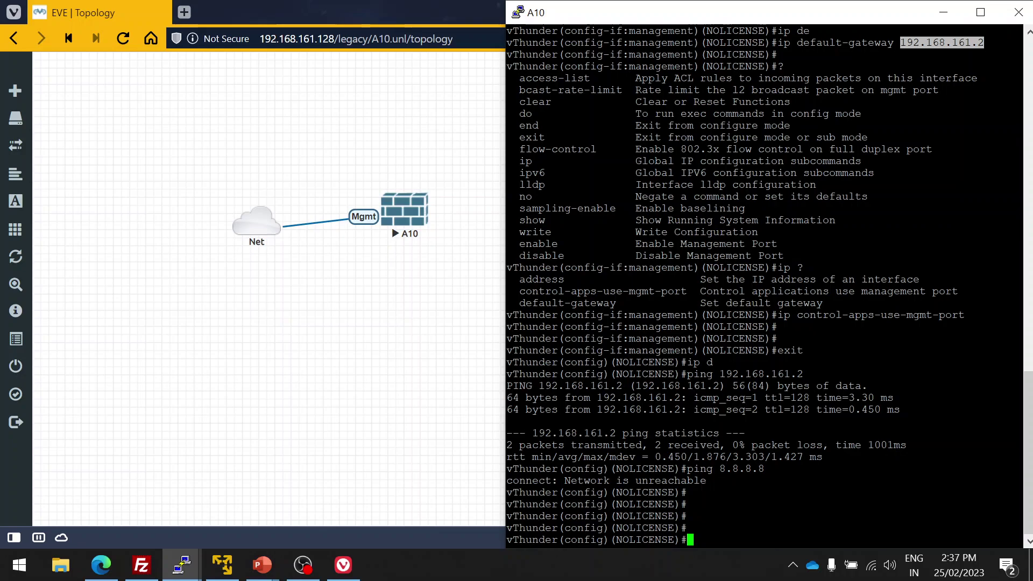
text(e)
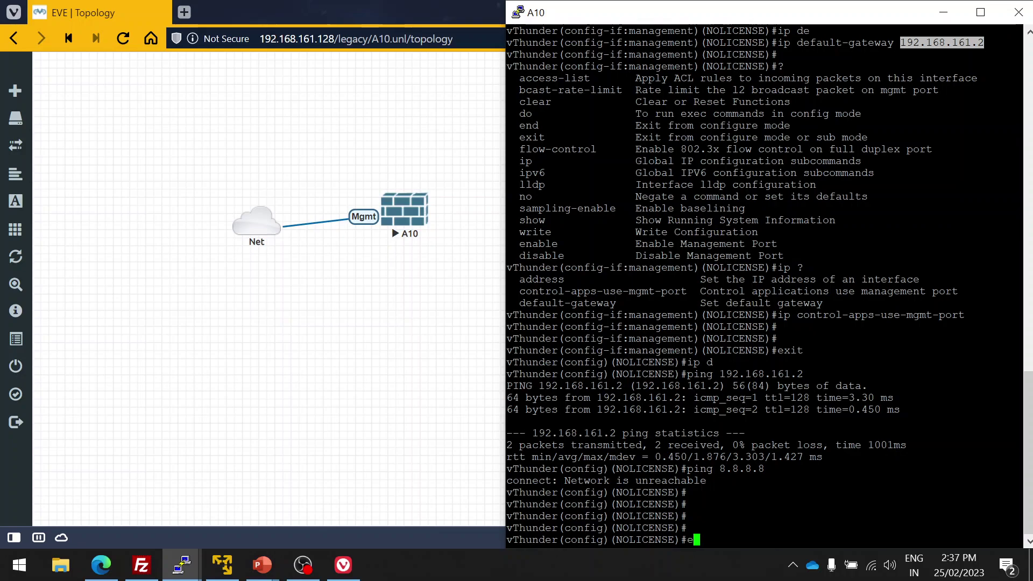
text(xit)
key(Return)
text(show )
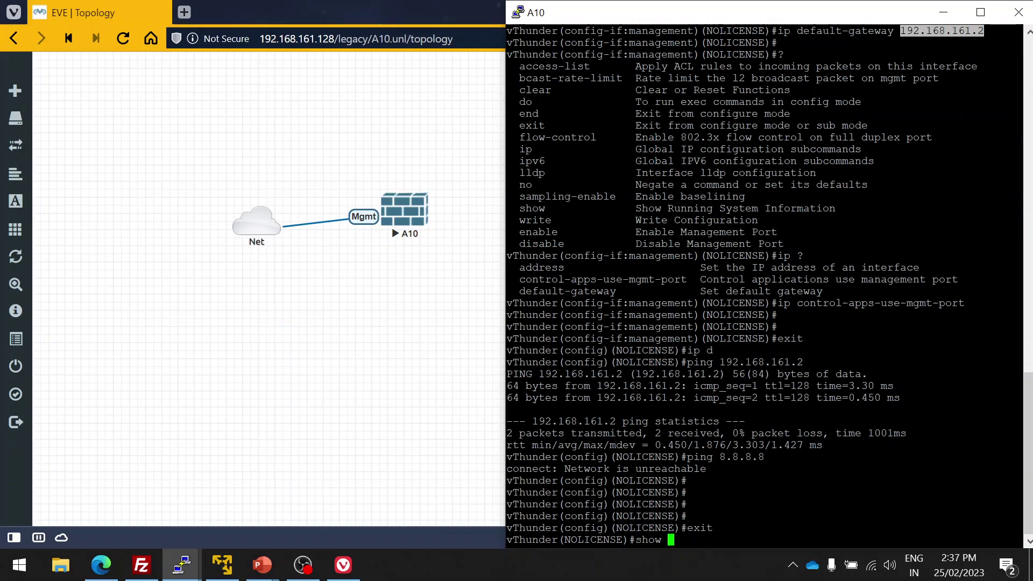
text(lic)
Run 'show license uid' and copy the UID A87EF4EB9F20A99D3F5043D125A95A62FFB15E4D
key(Tab)
text(ud)
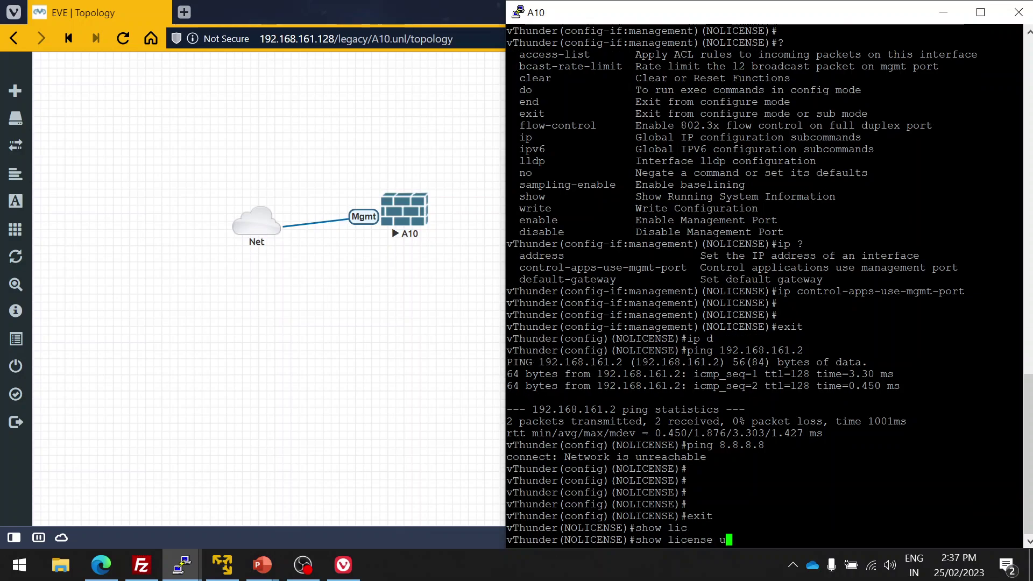
key(Tab)
key(BackSpace)
text(i)
key(Tab)
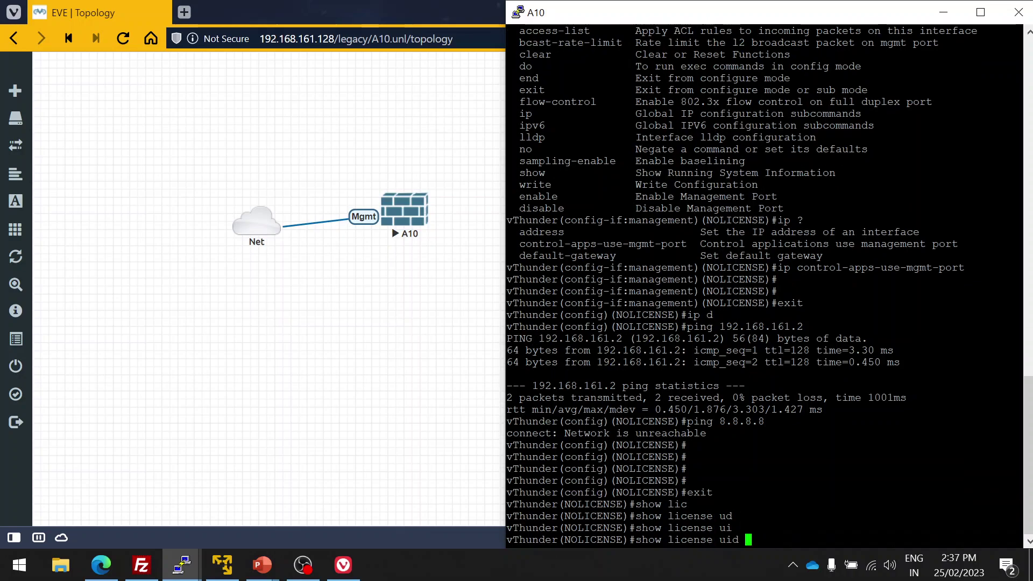
text(d)
key(Return)
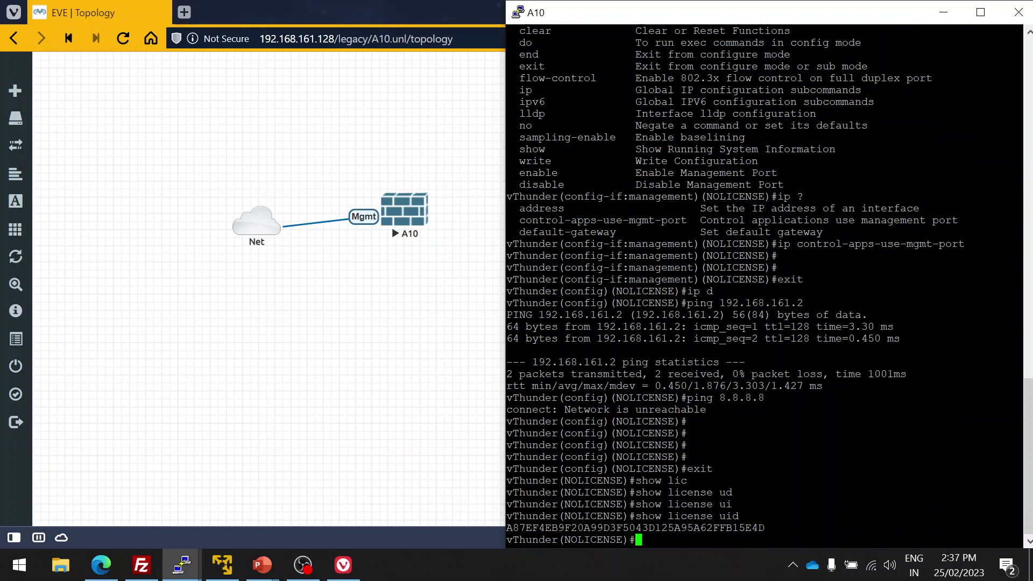
double_click(635, 528)
View the vThunder Trial 5 Mbps license's activations, then the Licenses list
click(101, 565)
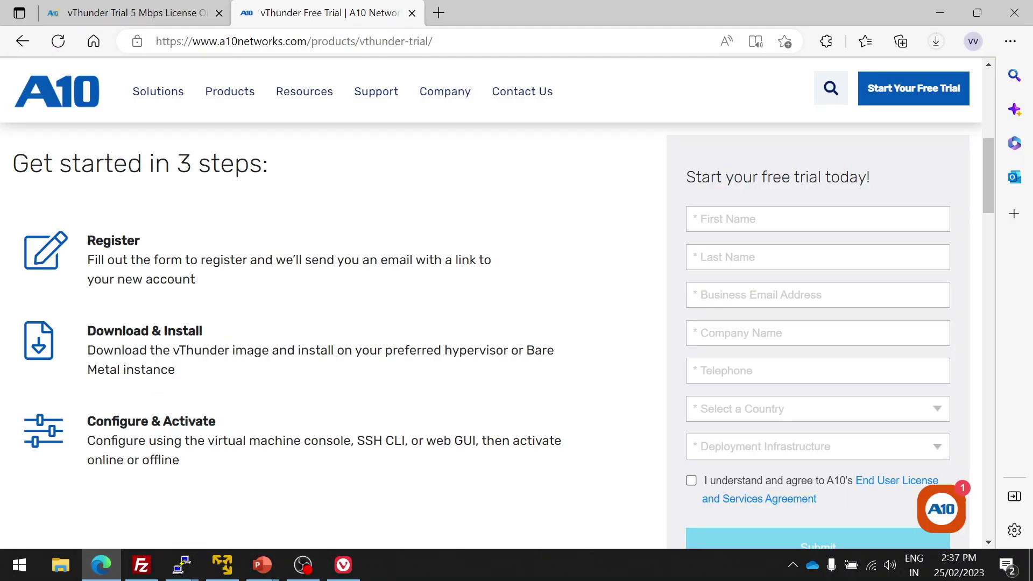
click(185, 8)
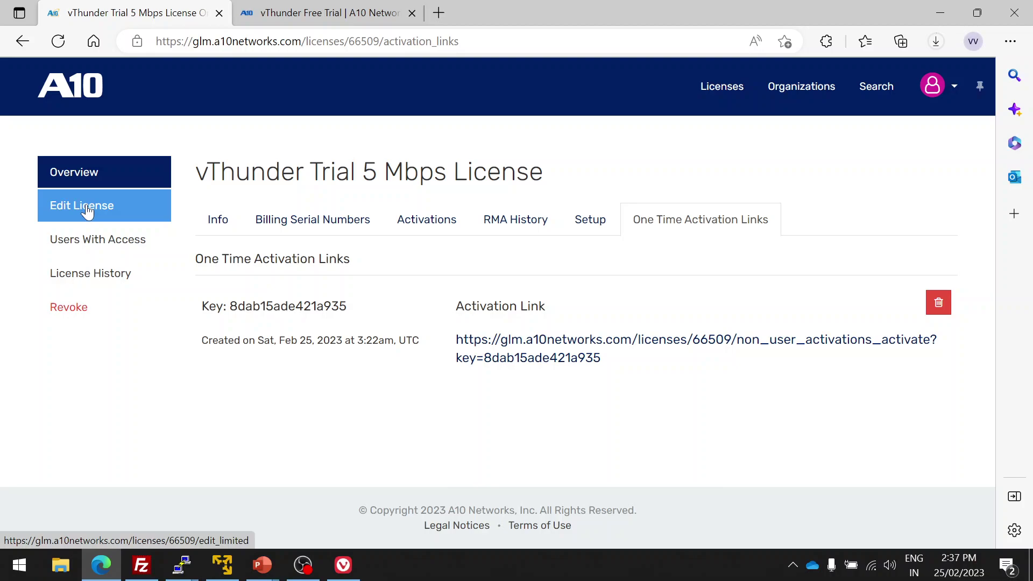
click(418, 223)
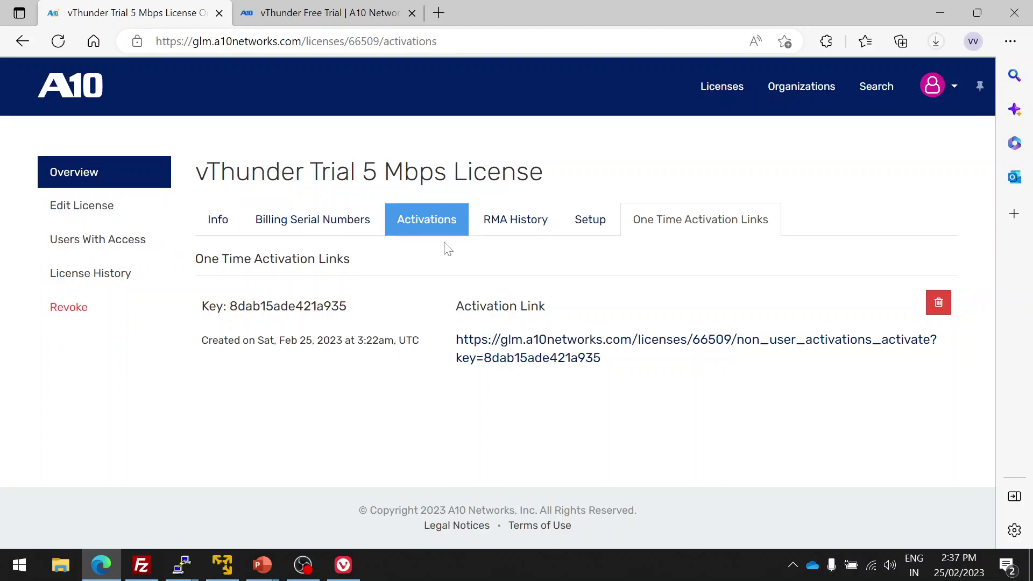
scroll(348, 458, down, 1)
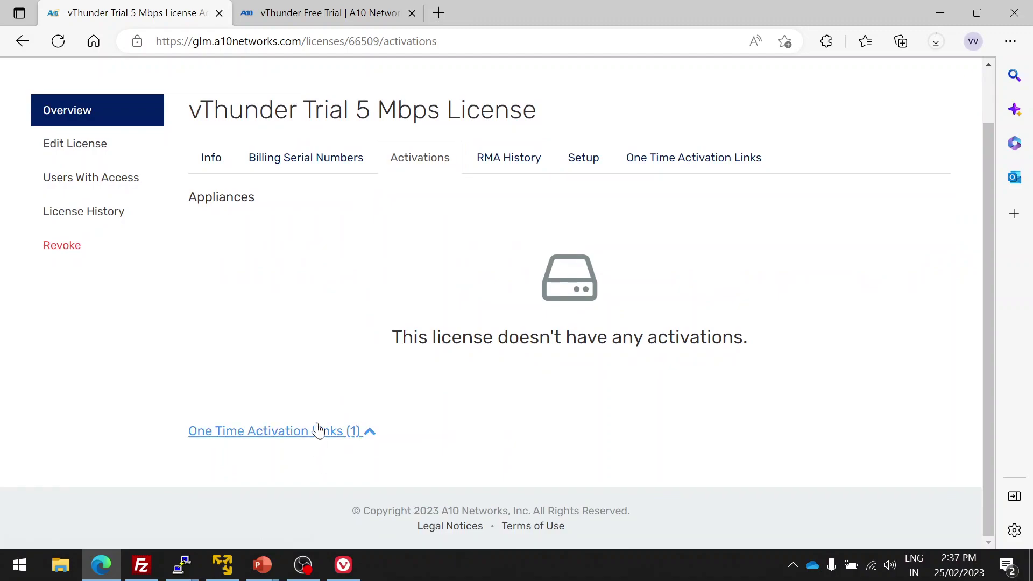
scroll(308, 319, up, 2)
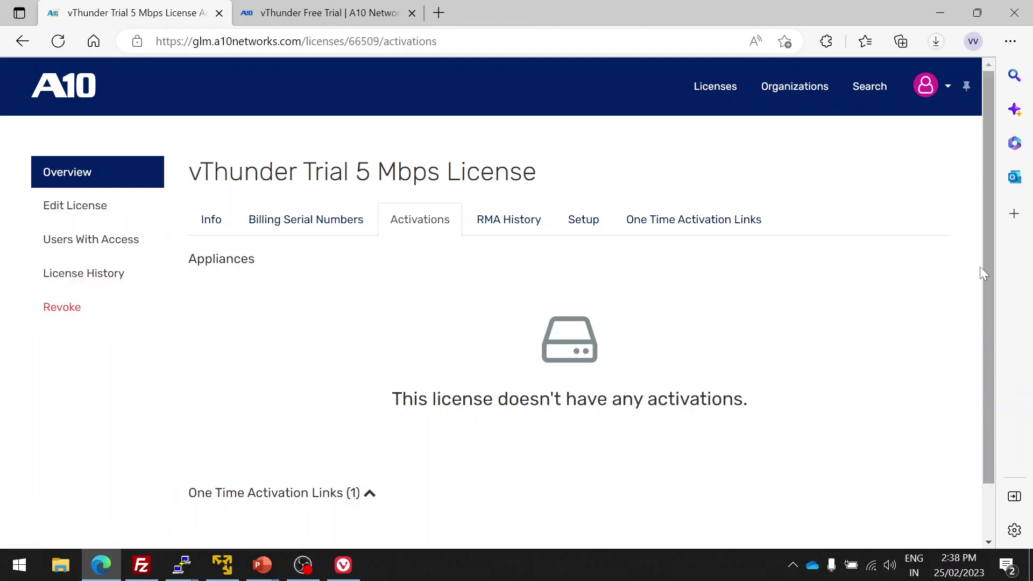
click(714, 91)
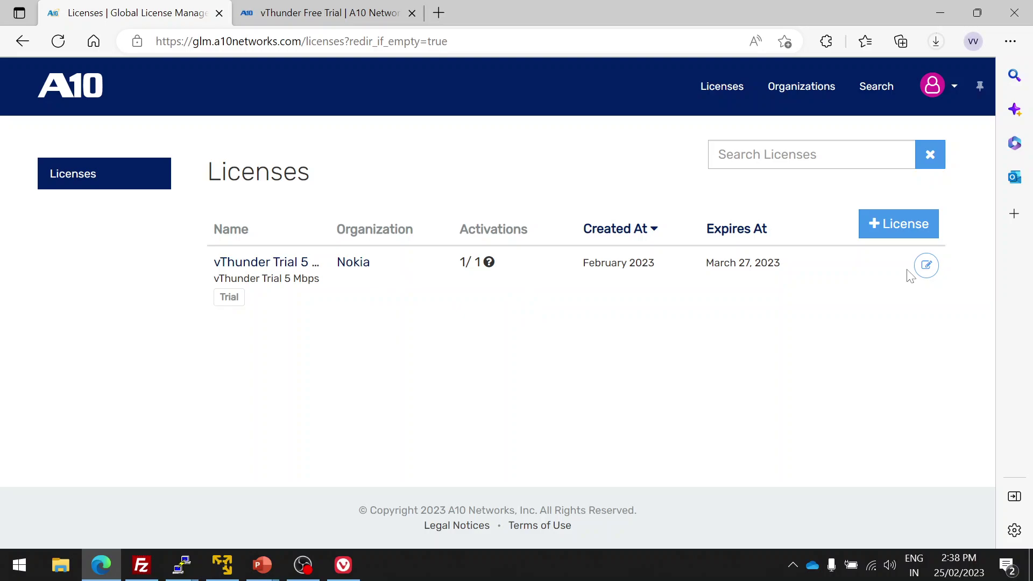
Look at the 5 Mbps free trial signup, then confirm the trial license expiring March 27, 2023
click(903, 227)
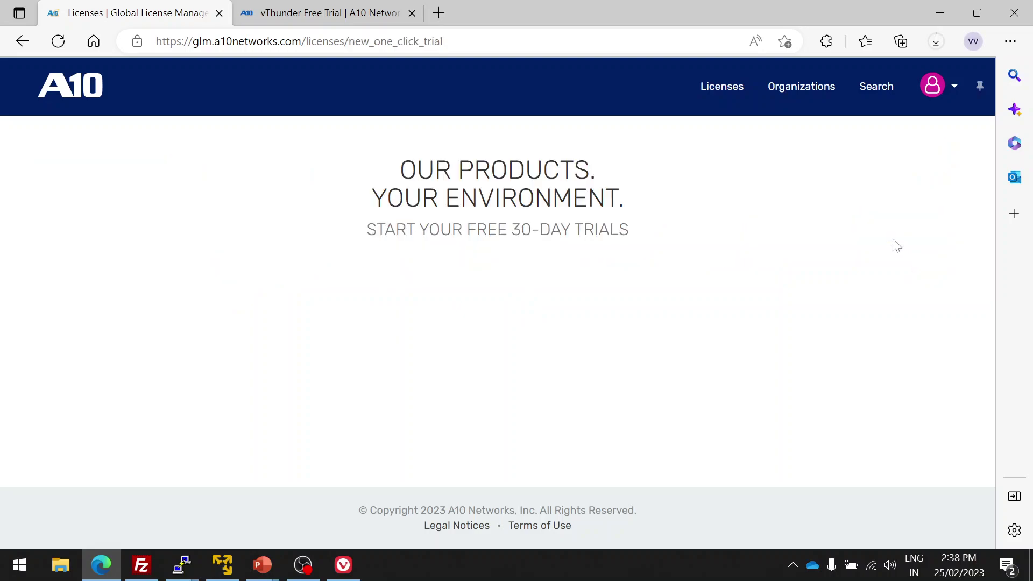
scroll(178, 428, down, 2)
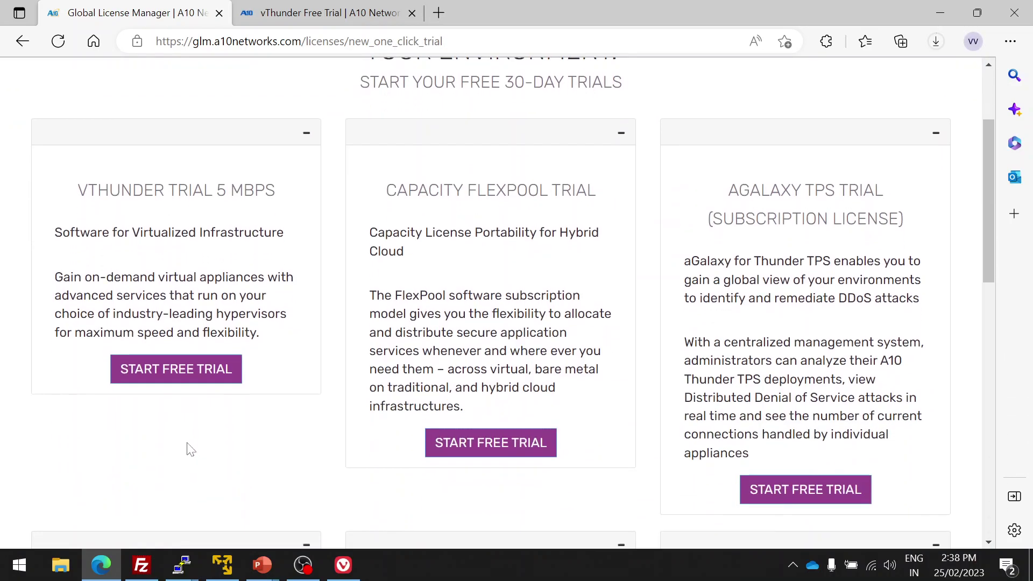
click(178, 376)
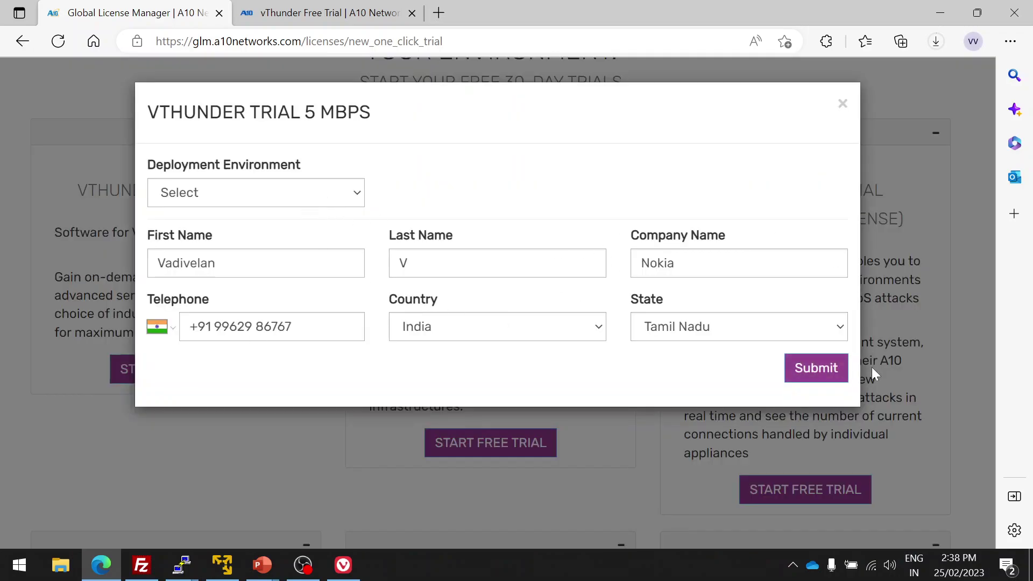
click(842, 113)
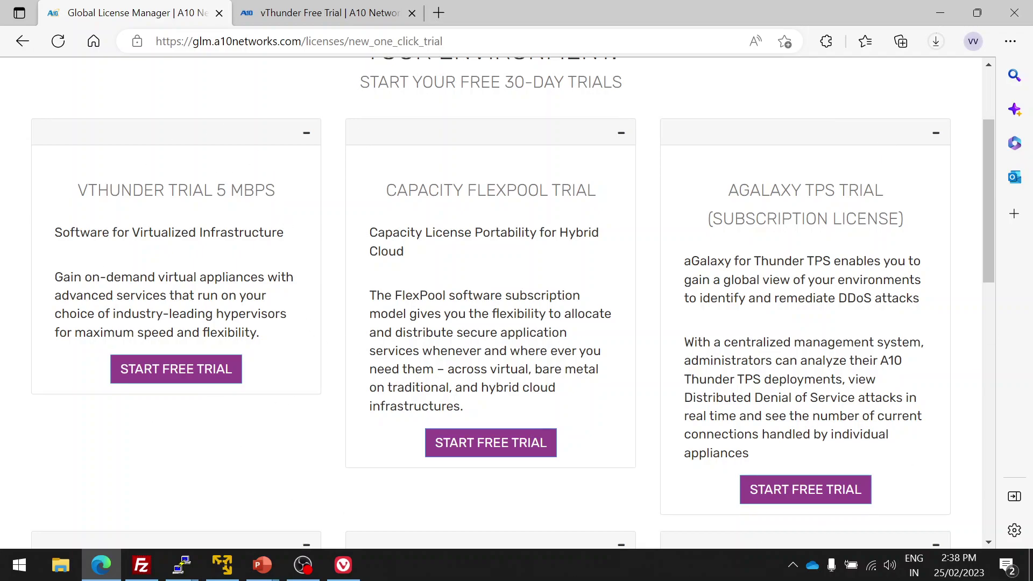
scroll(312, 280, up, 2)
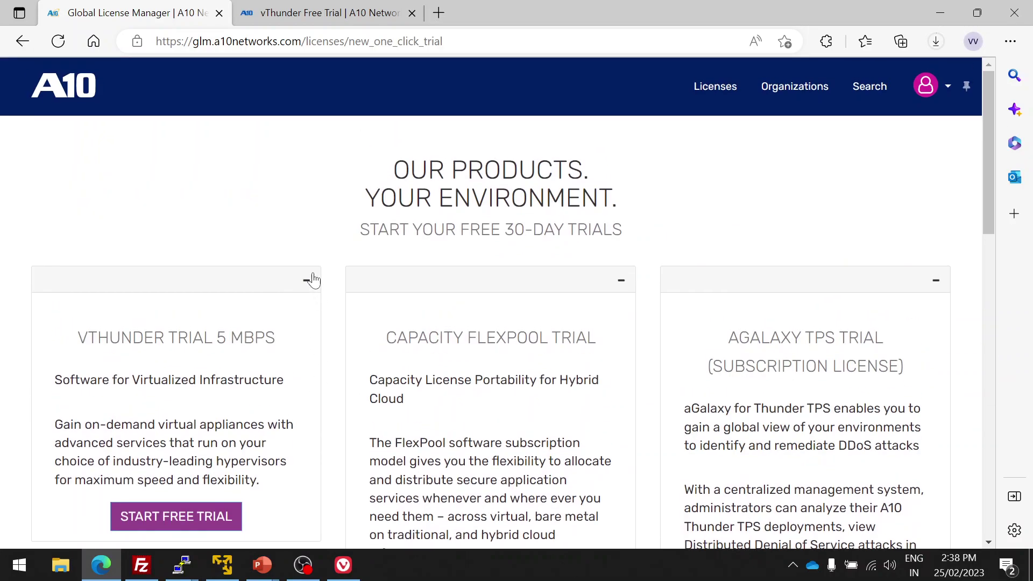
click(699, 94)
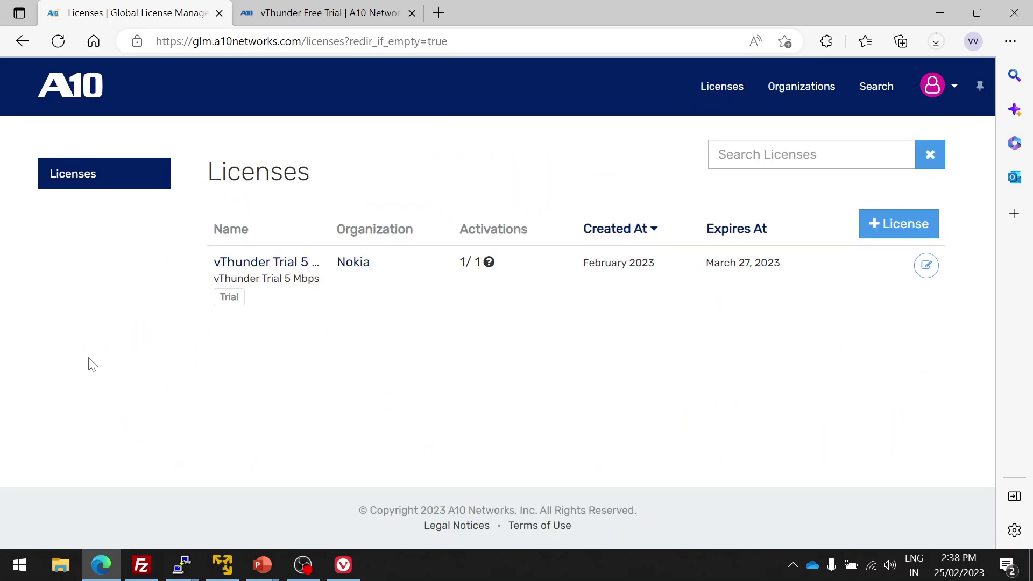
key(ctrl+Tab)
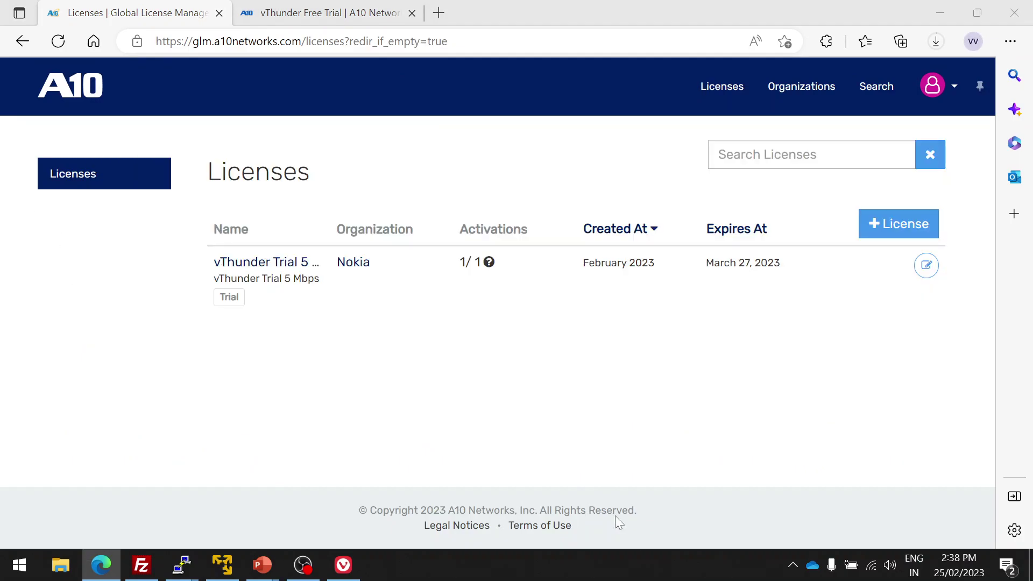
Return to the vThunder console and select the license UID
key(alt+Tab)
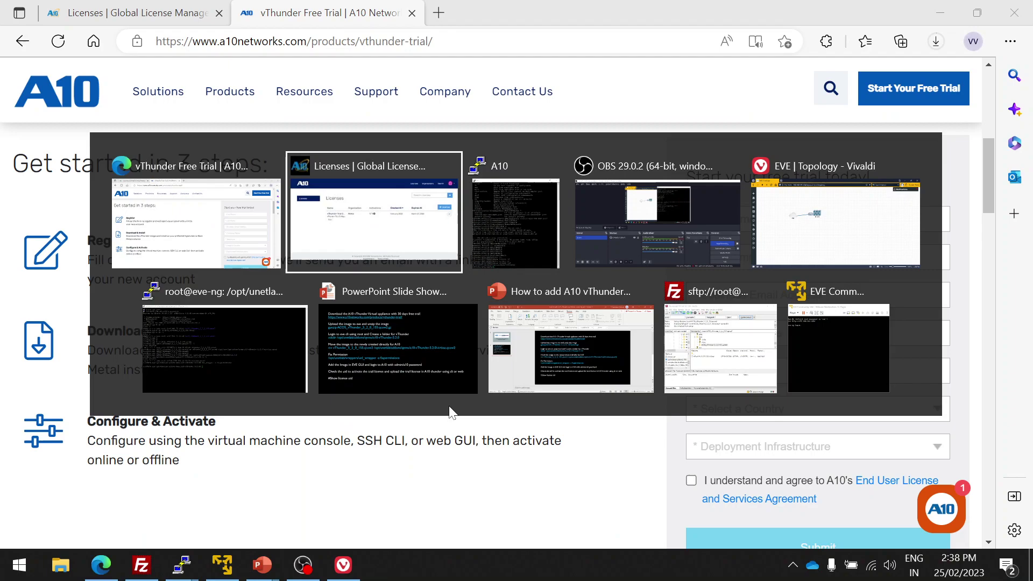
key(alt+Tab)
double_click(635, 527)
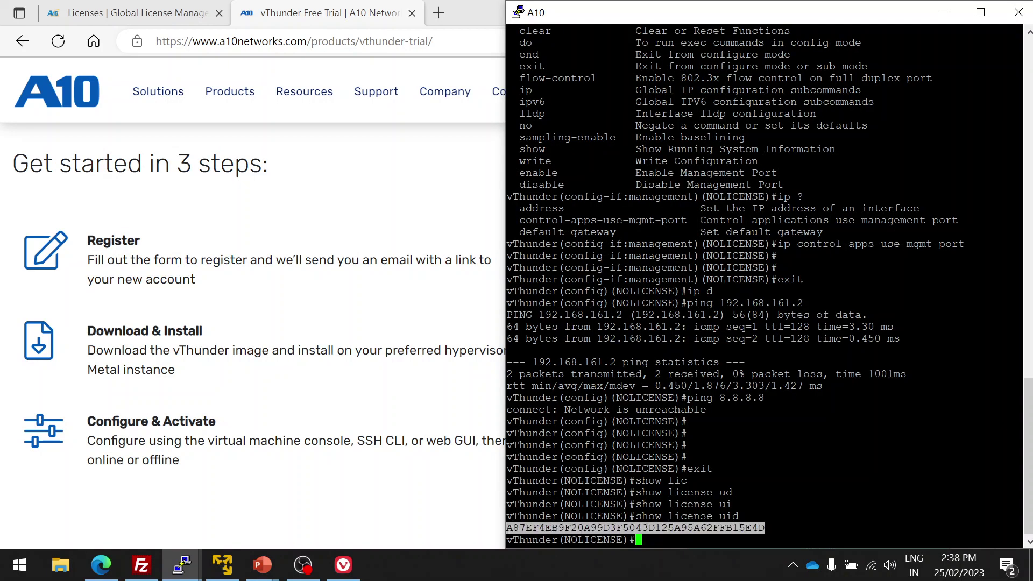
click(635, 528)
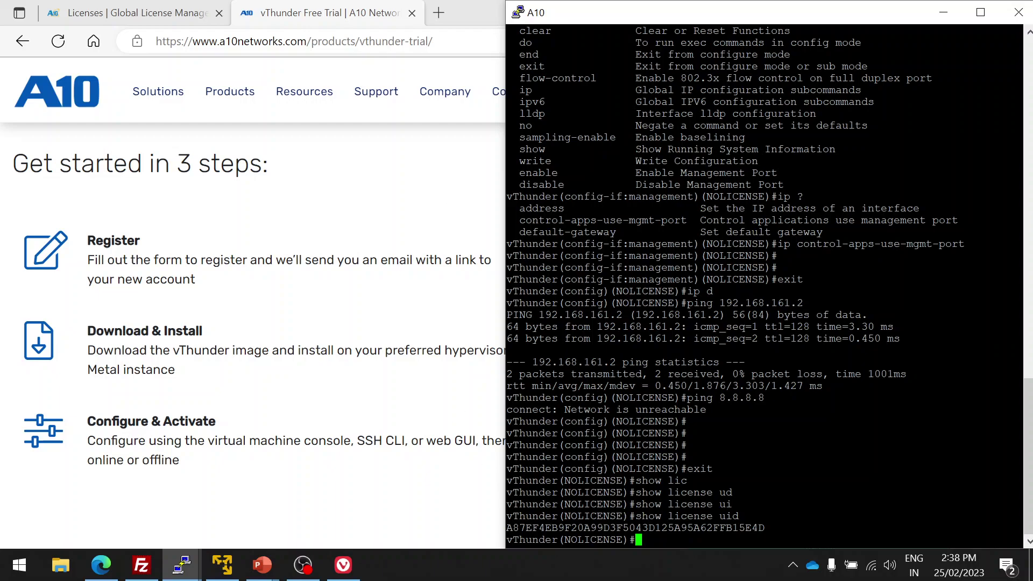
scroll(764, 282, up, 7)
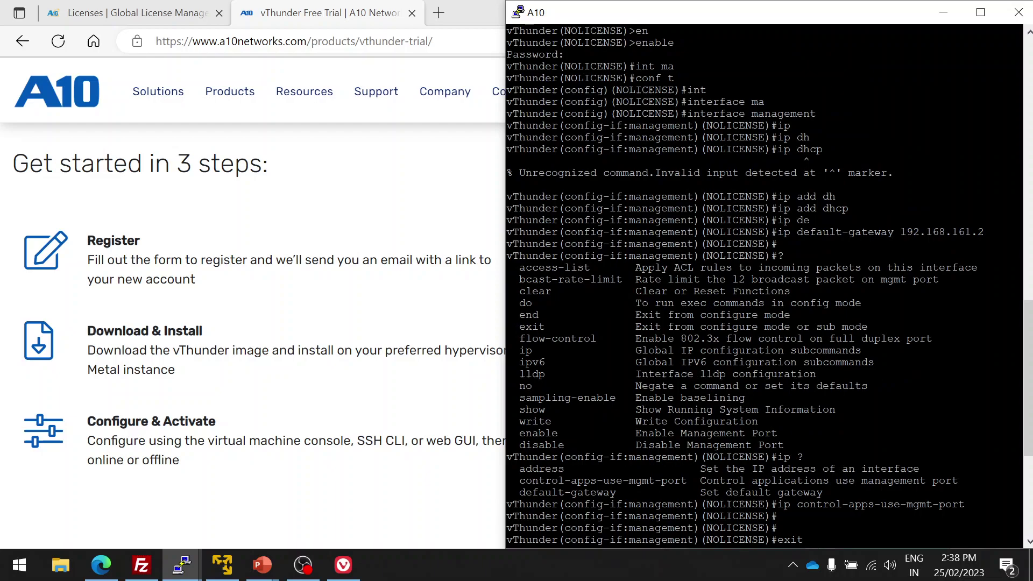
Check gateway 192.168.161.2 and management IP 192.168.161.129, then bring up the browser
double_click(941, 232)
scroll(763, 282, up, 7)
scroll(764, 283, up, 8)
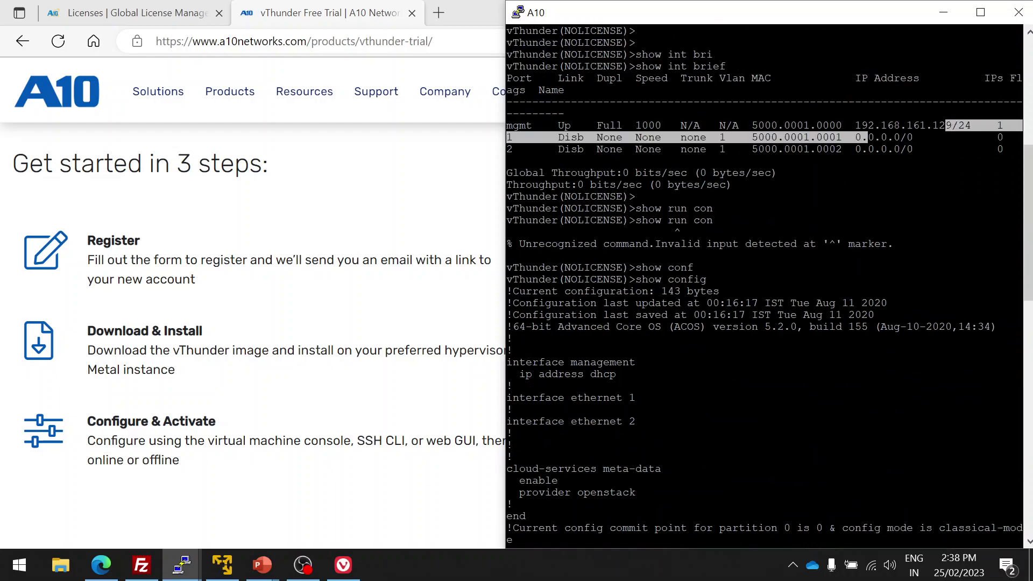
drag(854, 126, 951, 125)
key(ctrl+c)
click(952, 125)
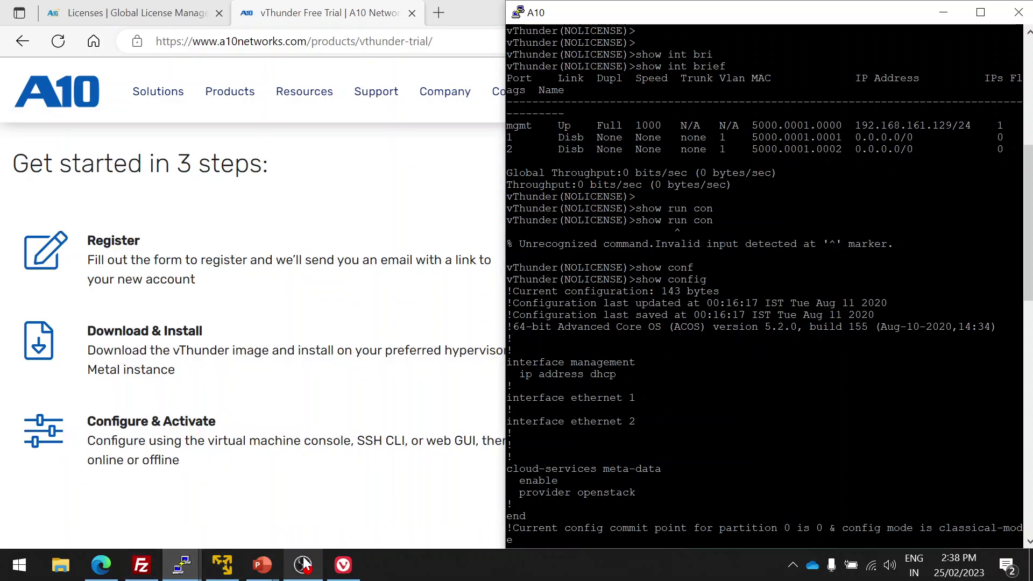
click(345, 566)
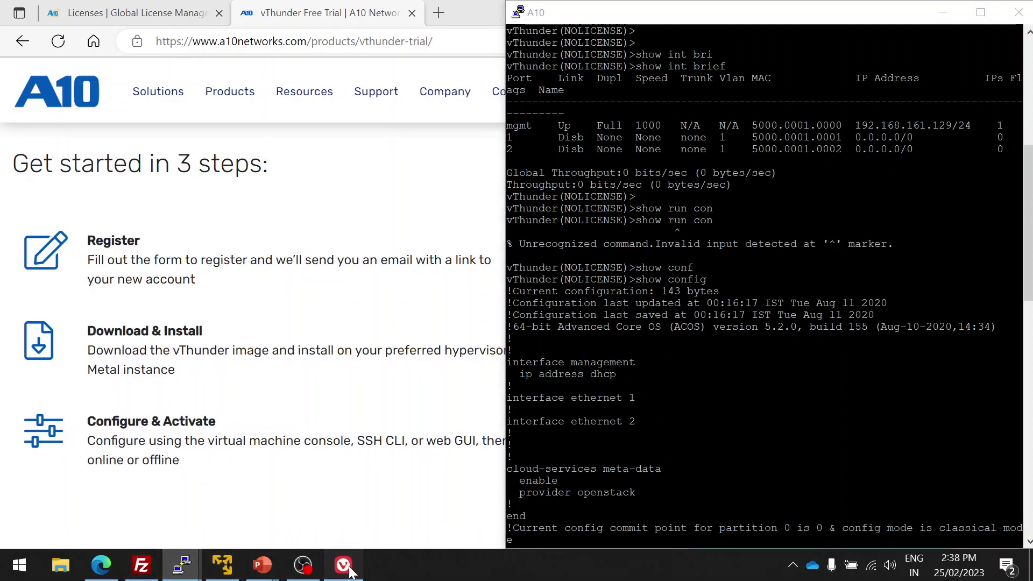
Load 192.168.161.129 in a new tab and proceed past the certificate warning
click(182, 11)
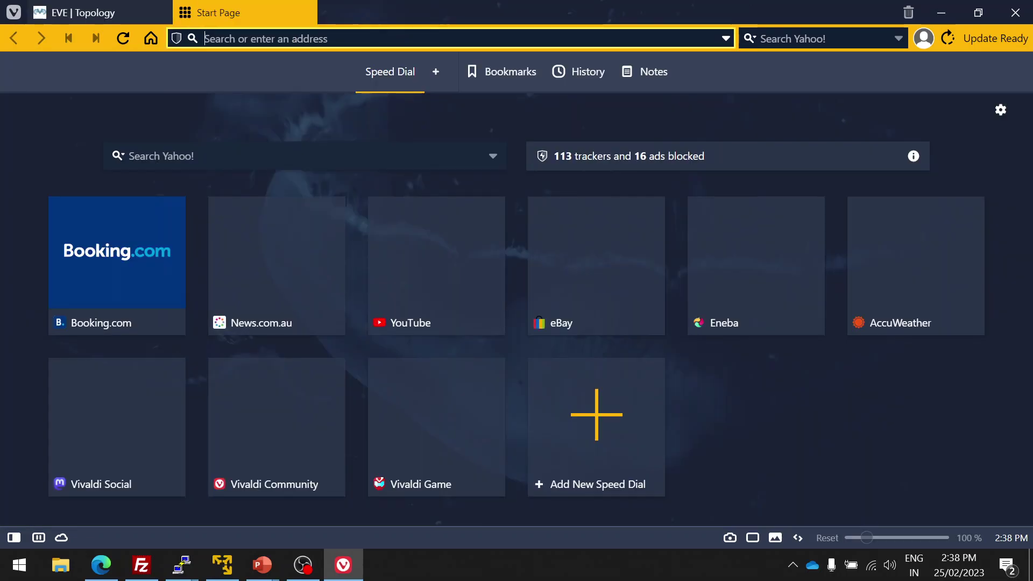
key(ctrl+v)
key(Return)
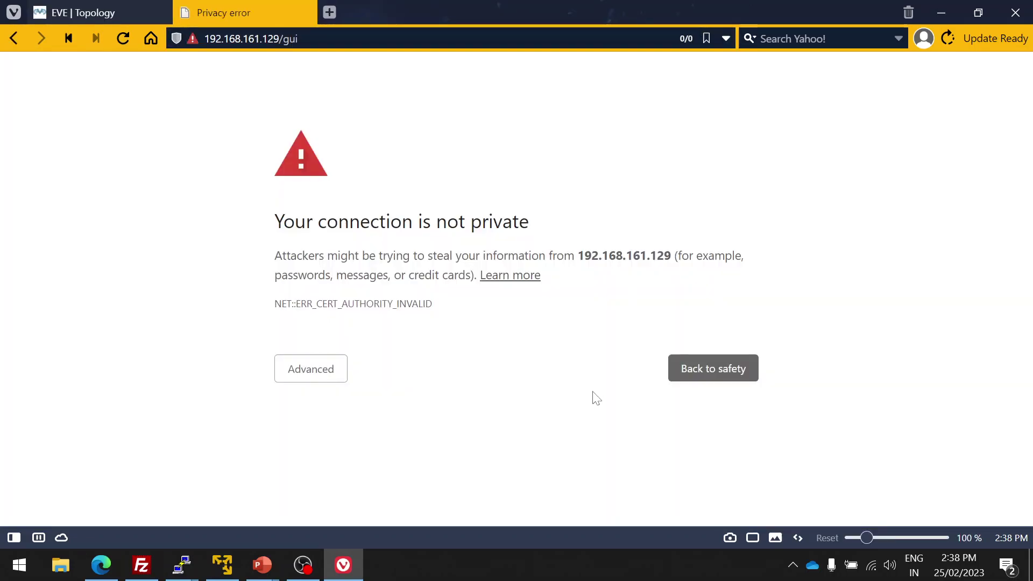
click(299, 369)
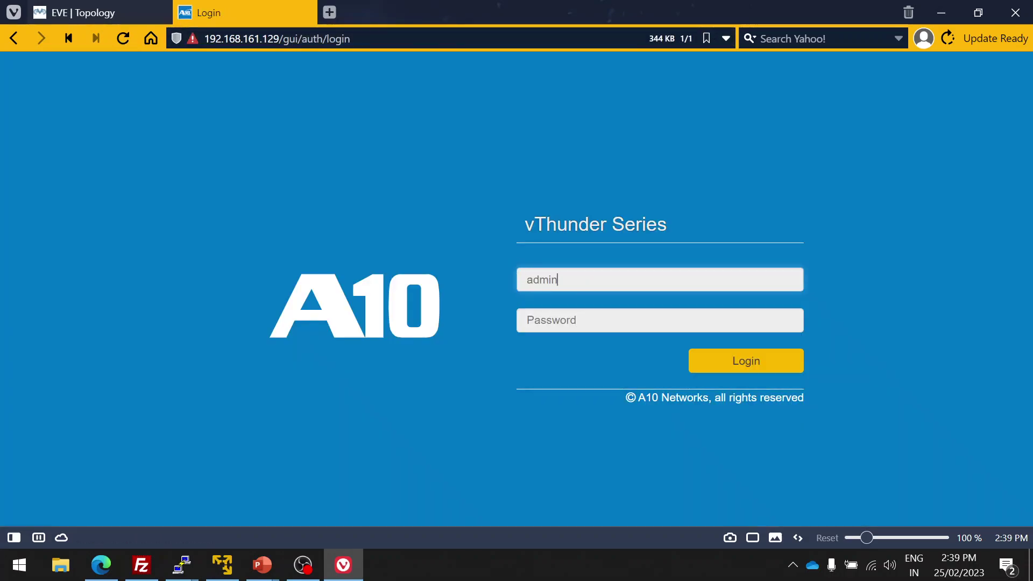
Log in to the vThunder web GUI with the admin credentials
key(Tab)
text(0)
key(Return)
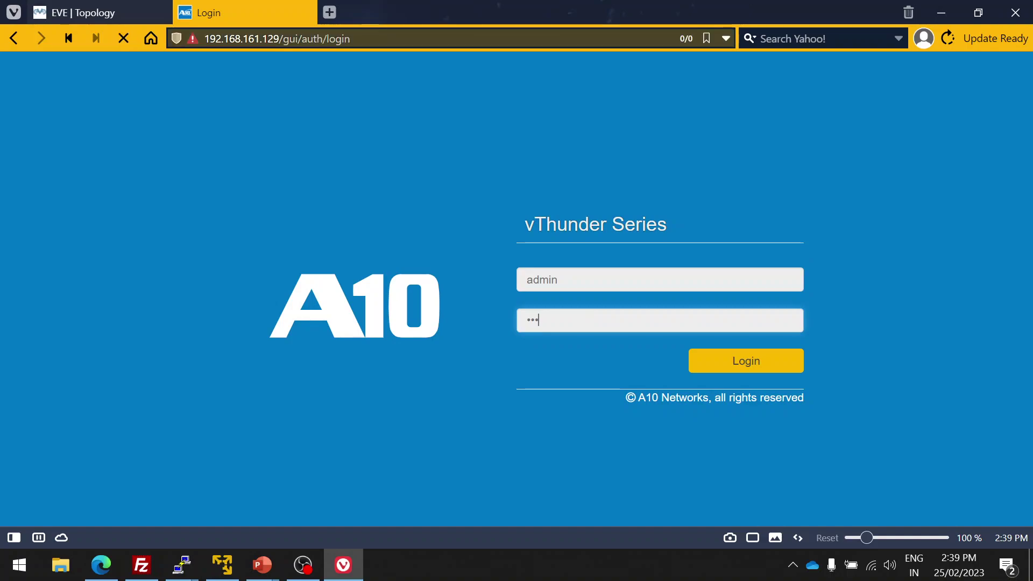
click(761, 374)
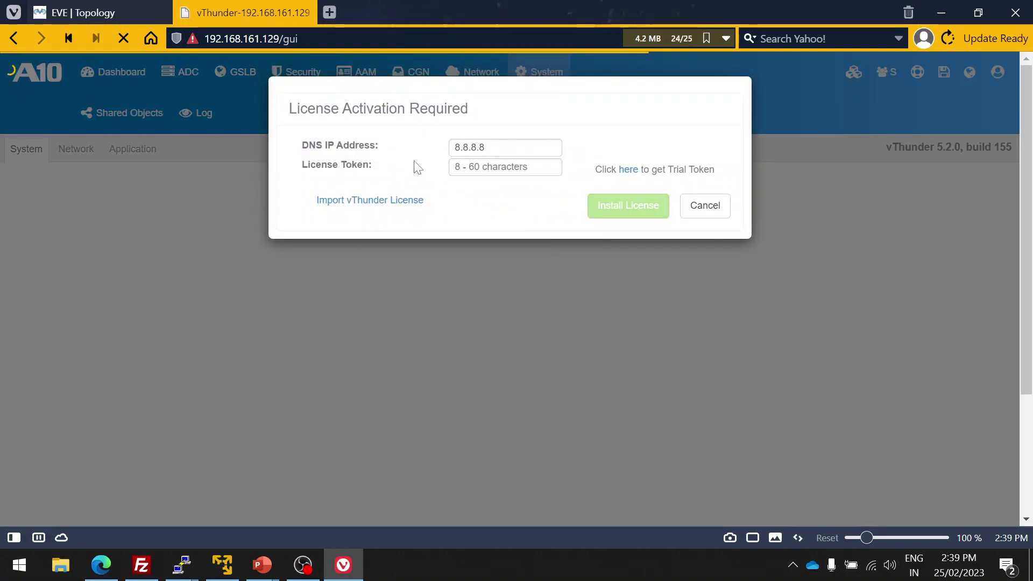
Enter DNS IP 8.8.8.8 in the license prompt, then choose Import vThunder License
click(482, 148)
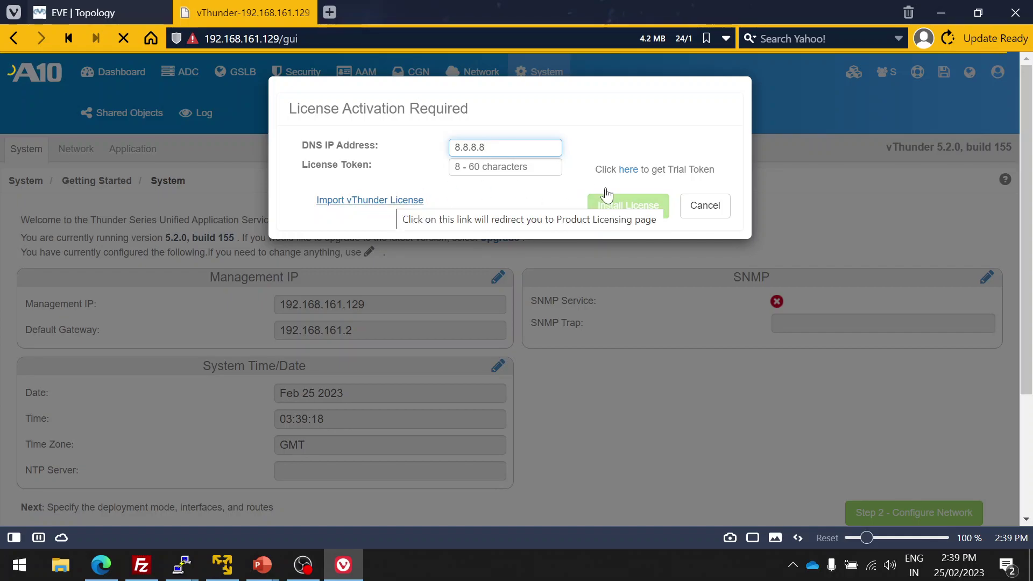
click(408, 202)
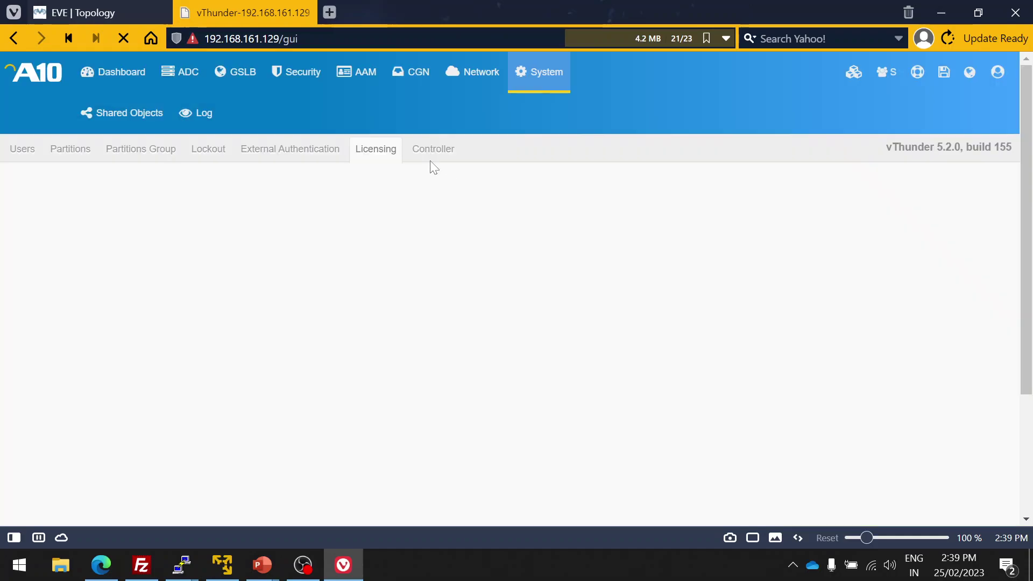
Review System > Licensing, confirming its Host ID matches the UID, then return to EVE Topology
click(380, 167)
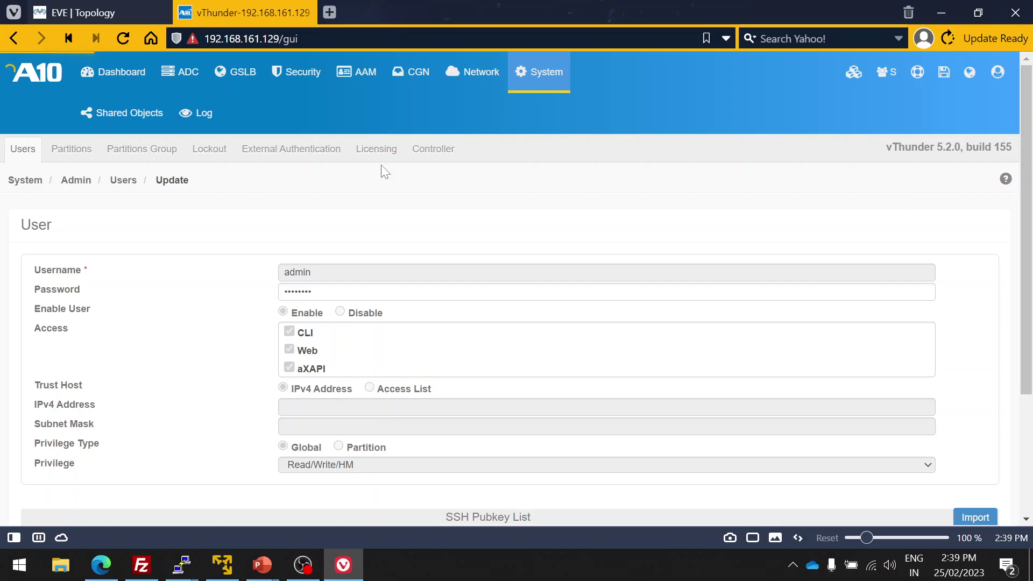
click(377, 156)
scroll(594, 362, down, 1)
scroll(603, 362, down, 1)
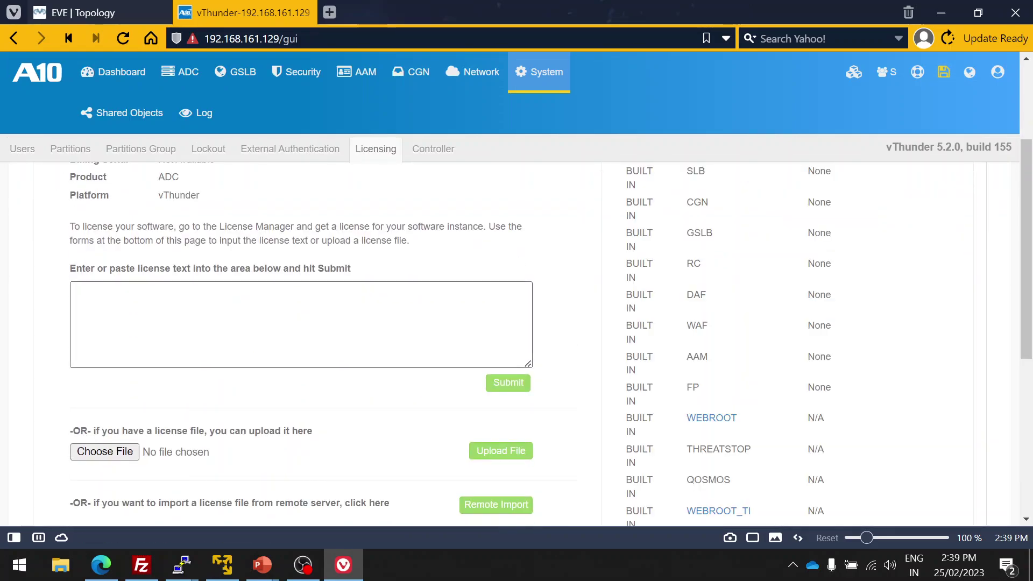
scroll(399, 394, up, 1)
scroll(399, 394, down, 1)
scroll(484, 391, down, 1)
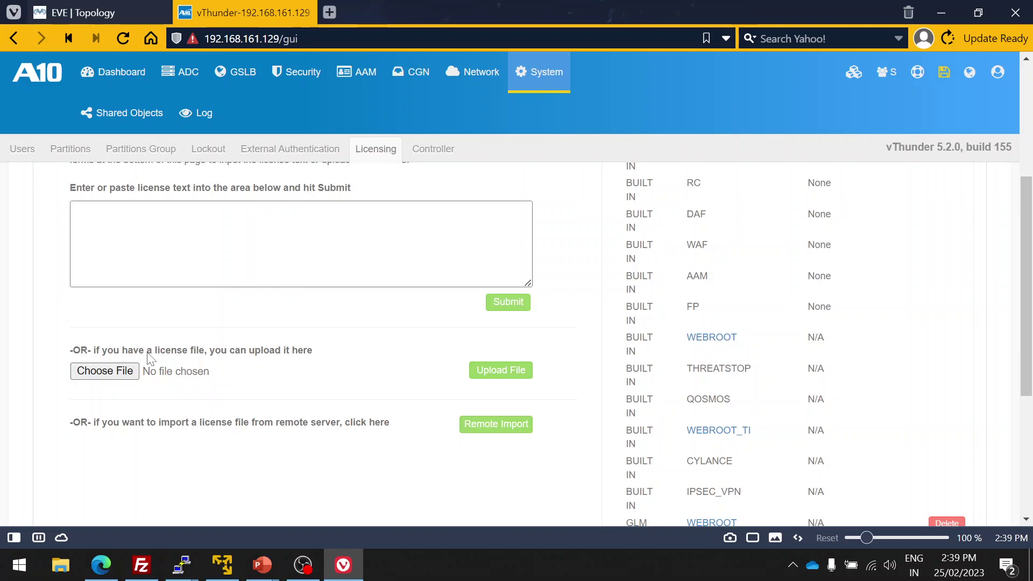
scroll(395, 357, up, 2)
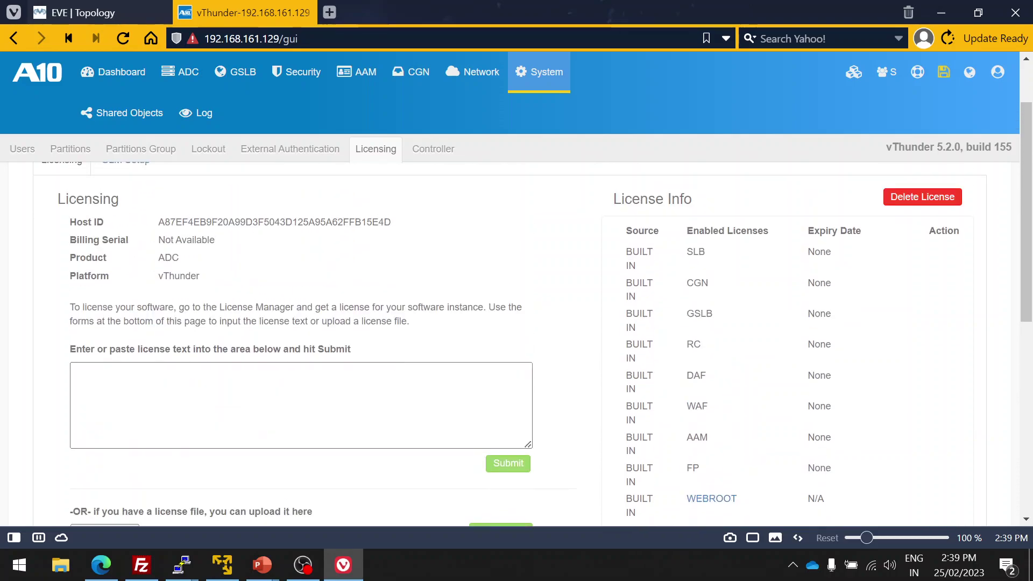
scroll(461, 320, up, 1)
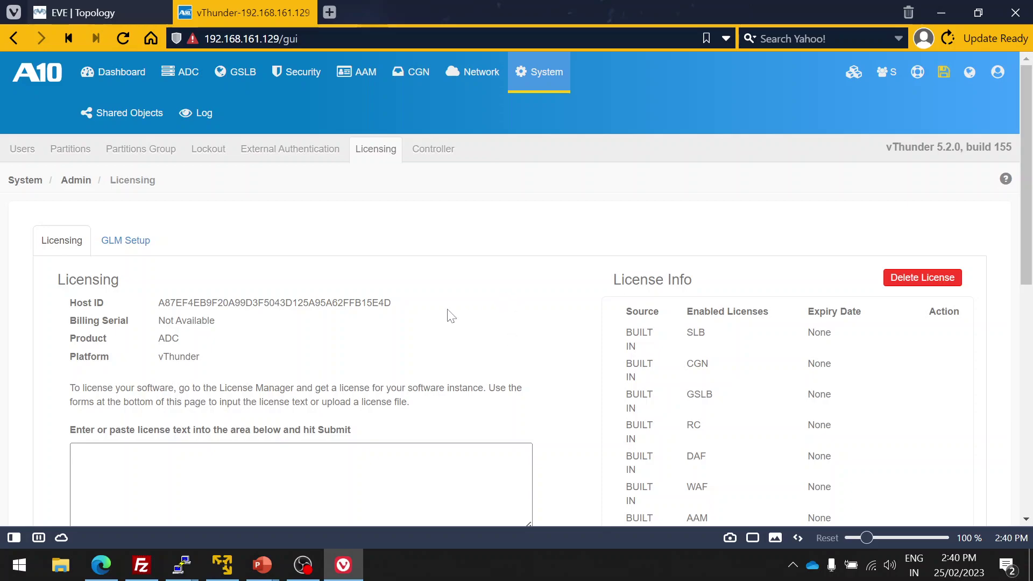
click(73, 13)
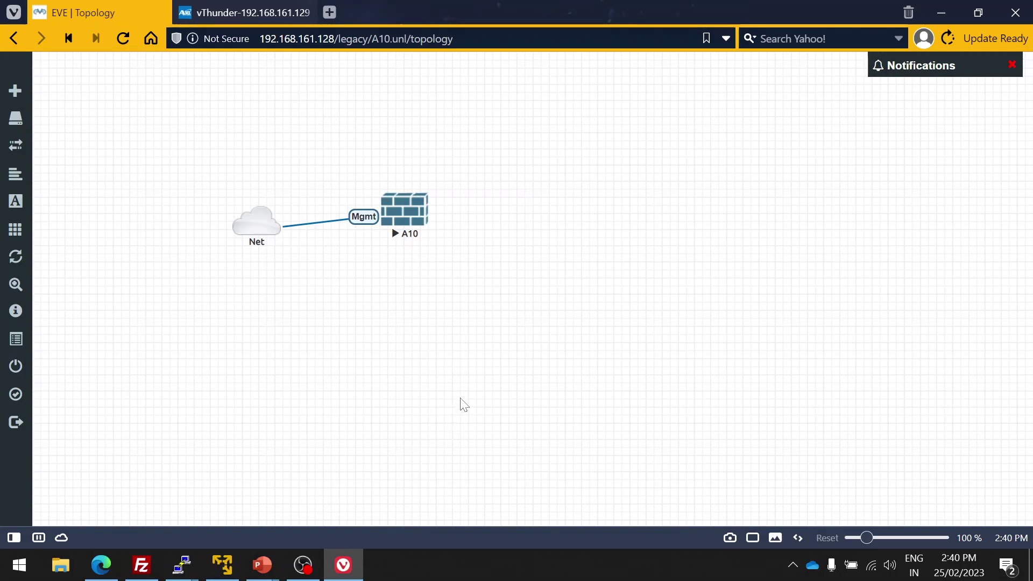
Bring up the PowerPoint slide show of vThunder setup steps and list open windows
click(303, 565)
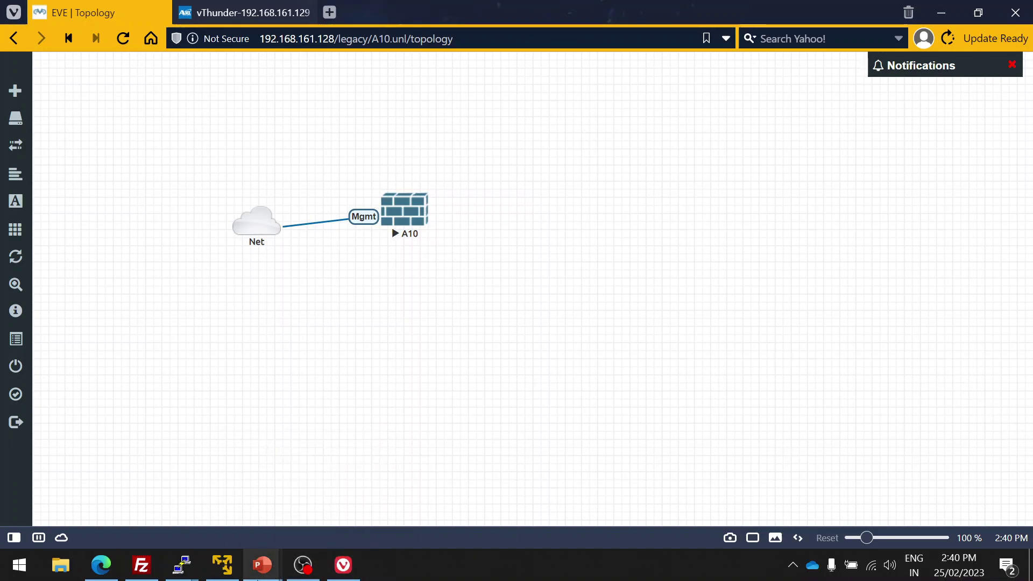
mouse_move(262, 565)
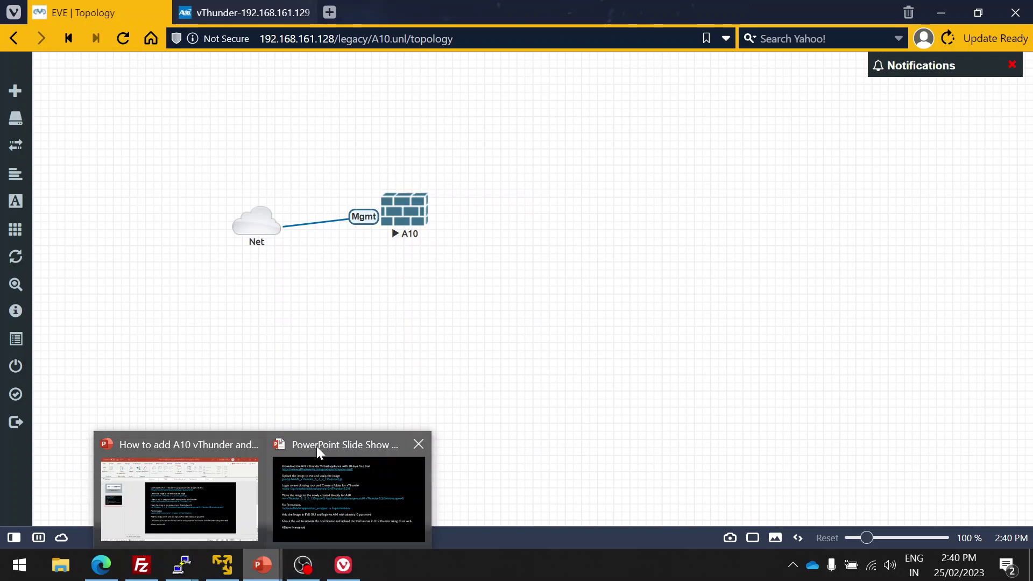
click(231, 518)
scroll(246, 259, up, 1)
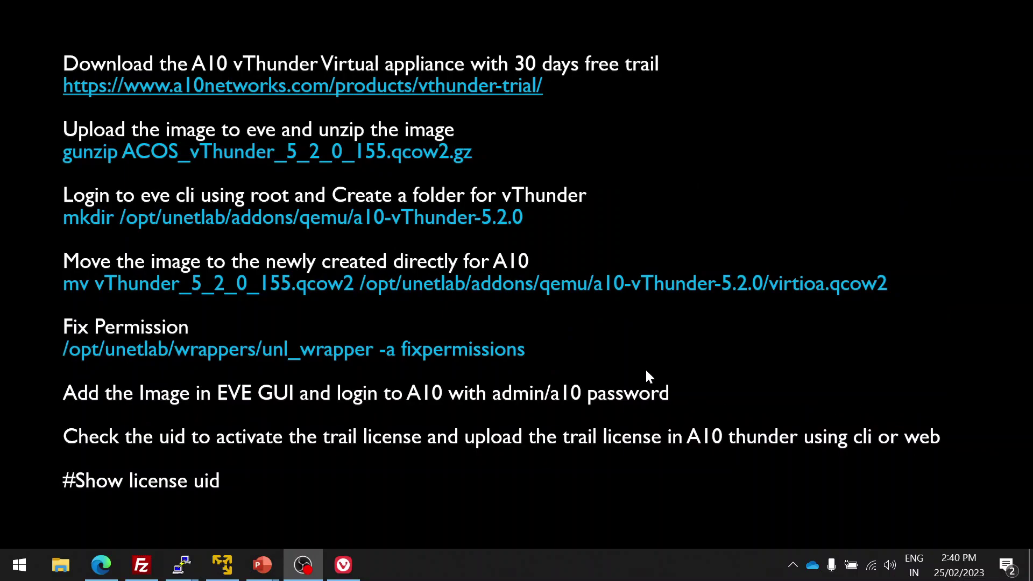
key(alt+Tab)
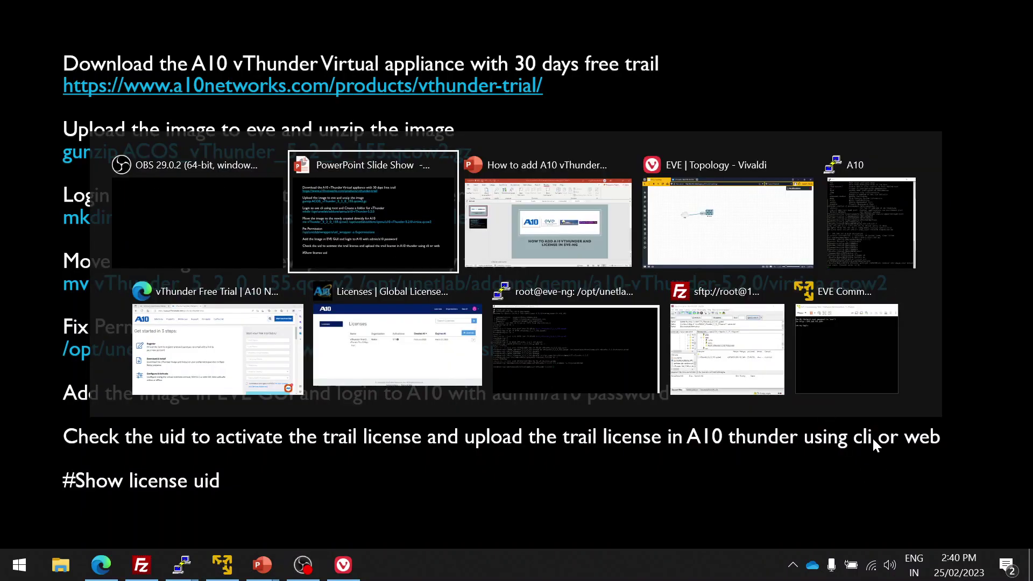